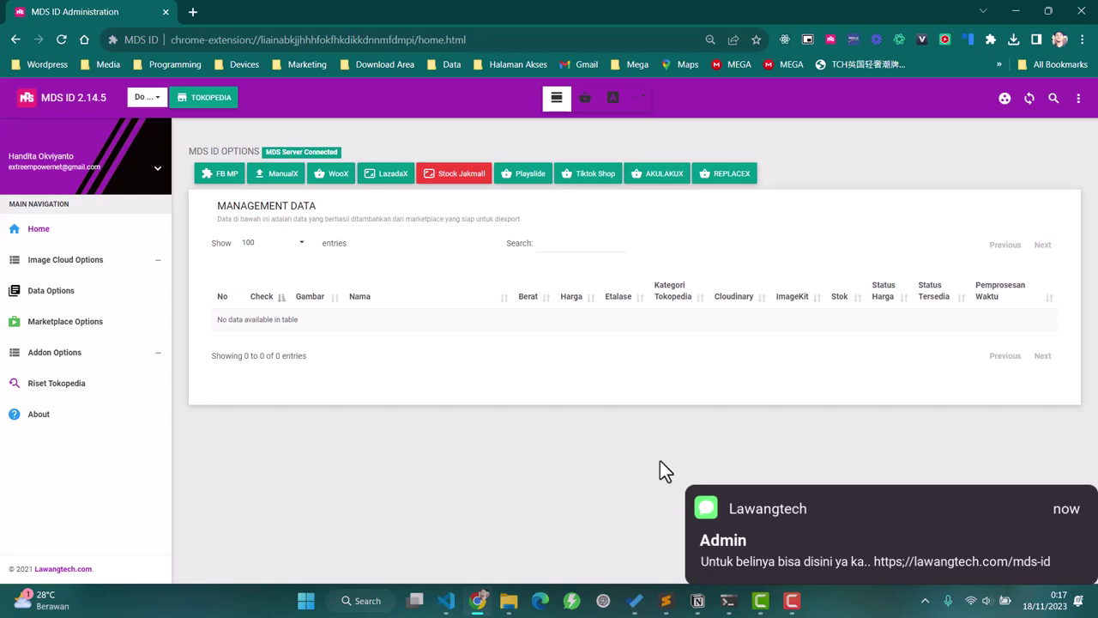
- Close the running server terminal and relaunch MDS Server 2.10.3 Windows 64 Bit.exe from the win-x64 folder, leaving its window minimized
click(729, 601)
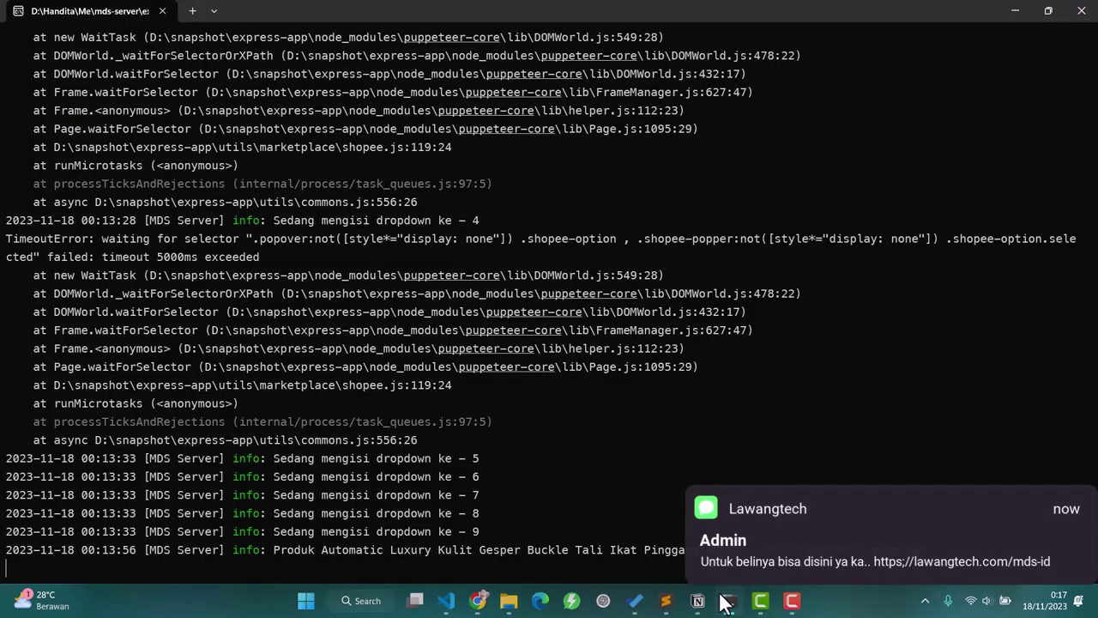
click(1081, 10)
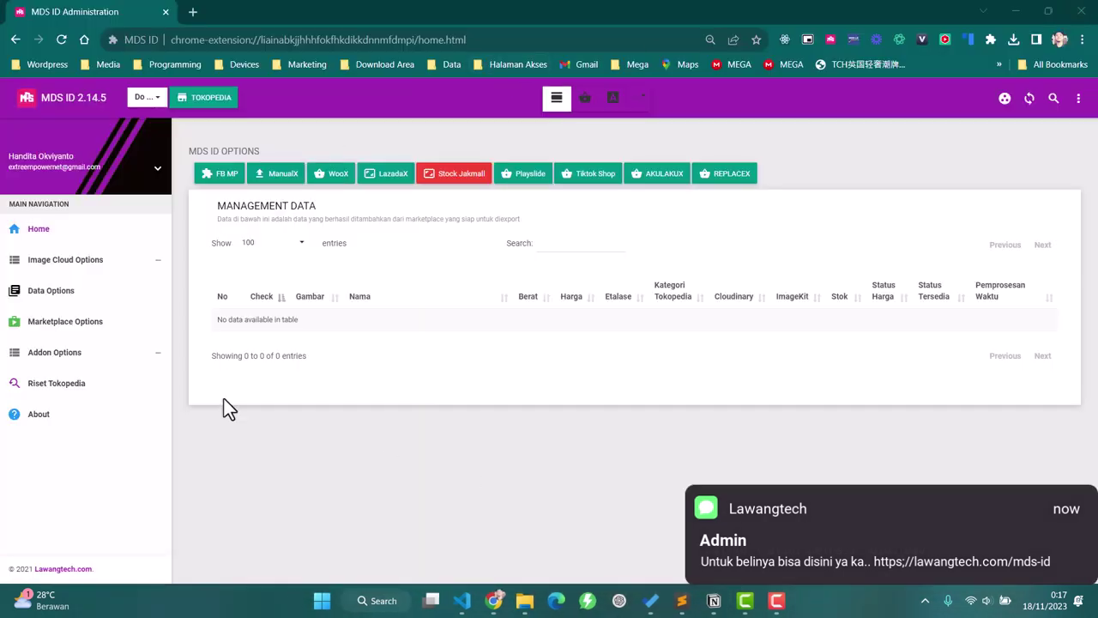
mouse_move(524, 601)
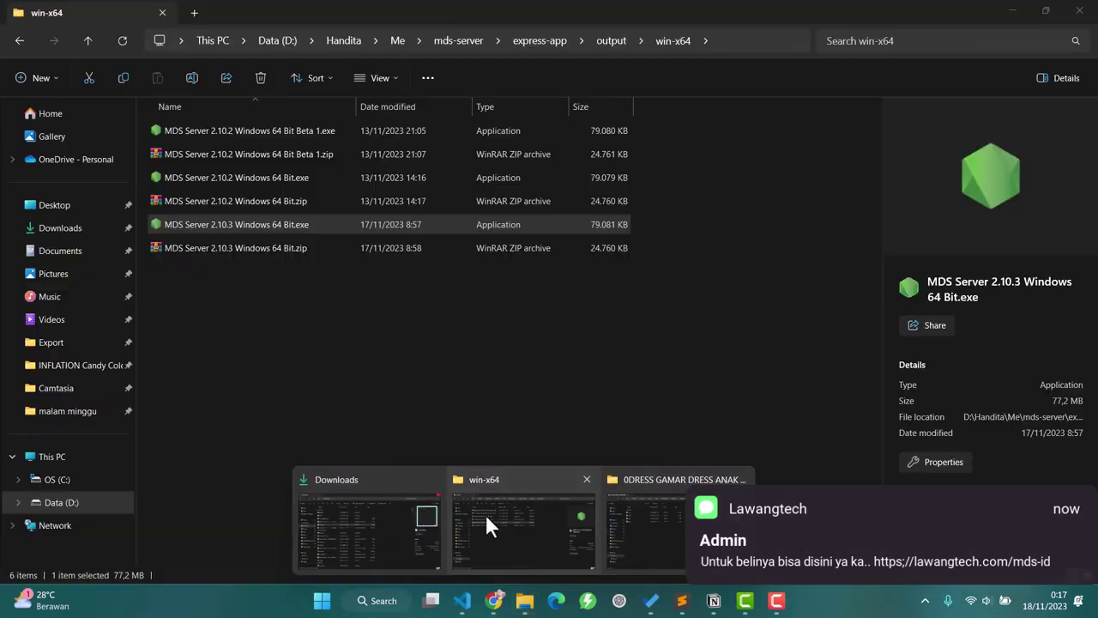
click(486, 514)
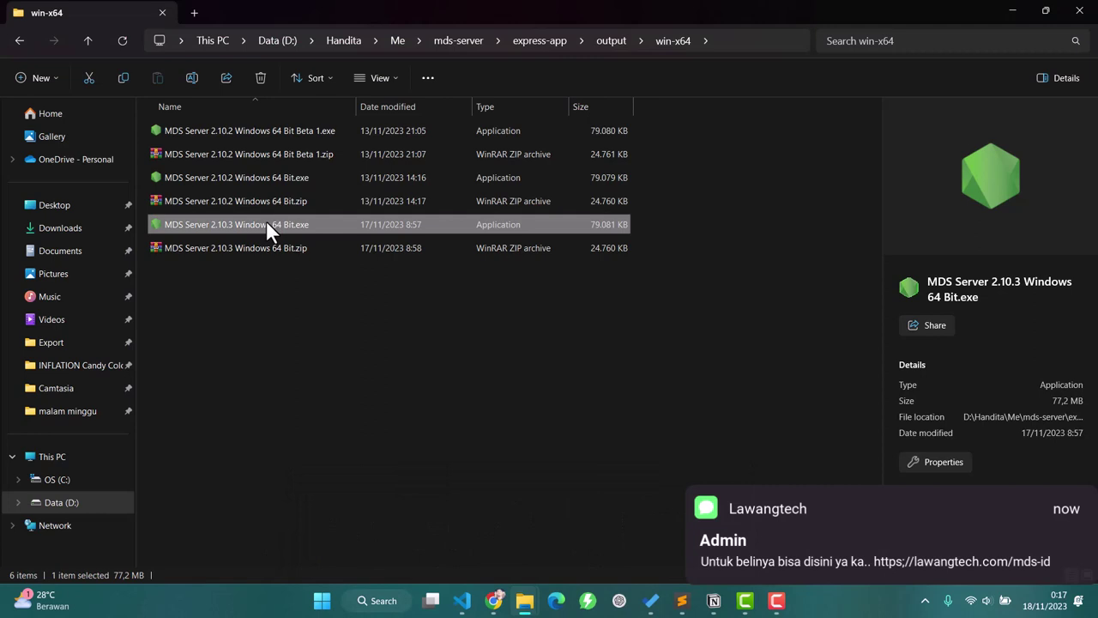
double_click(267, 225)
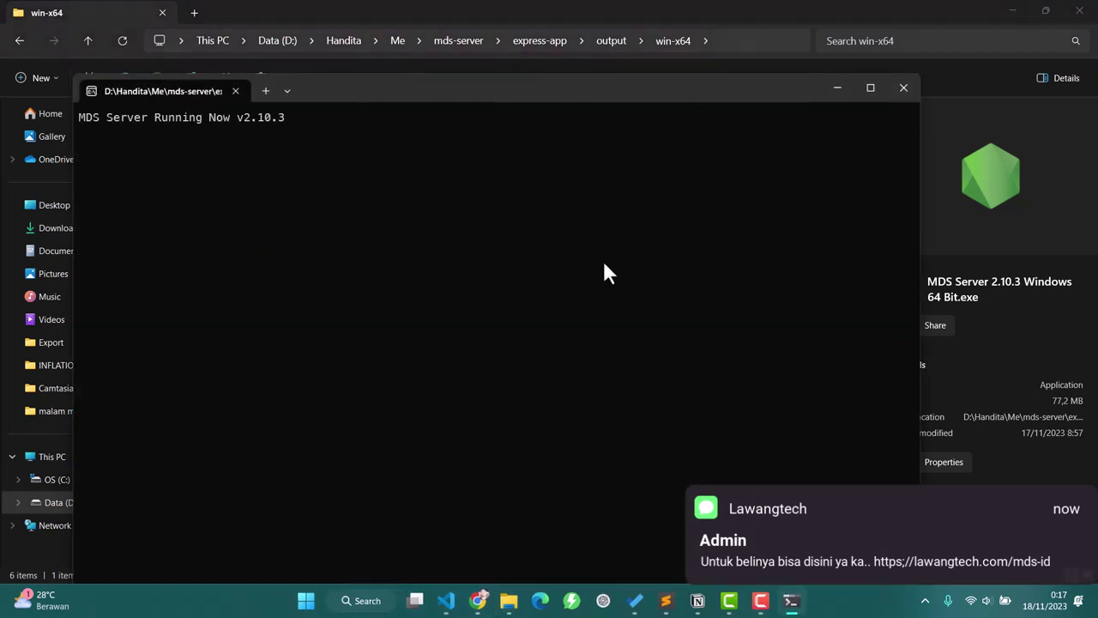
click(837, 88)
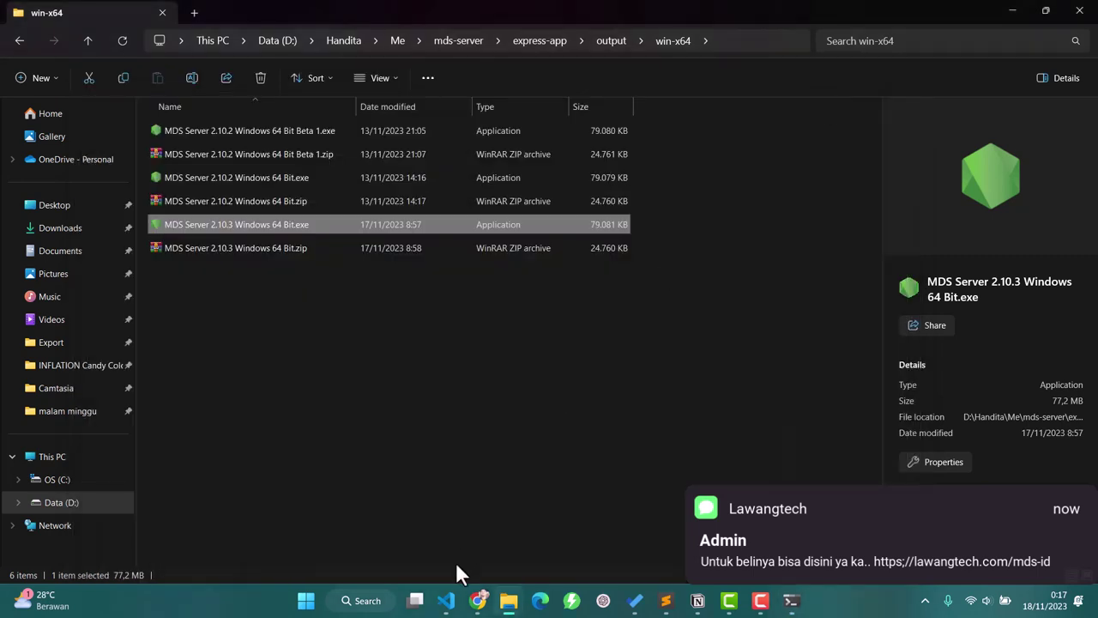
- Switch to Chrome and open jakartanotebook.com in a new tab
click(475, 604)
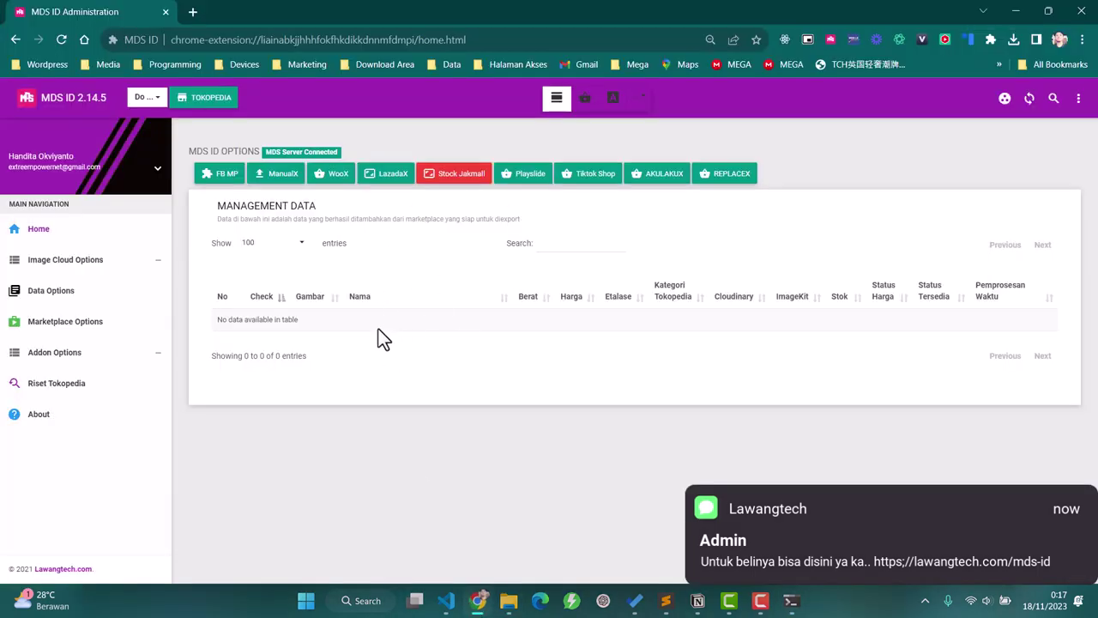
click(194, 12)
text(jaka)
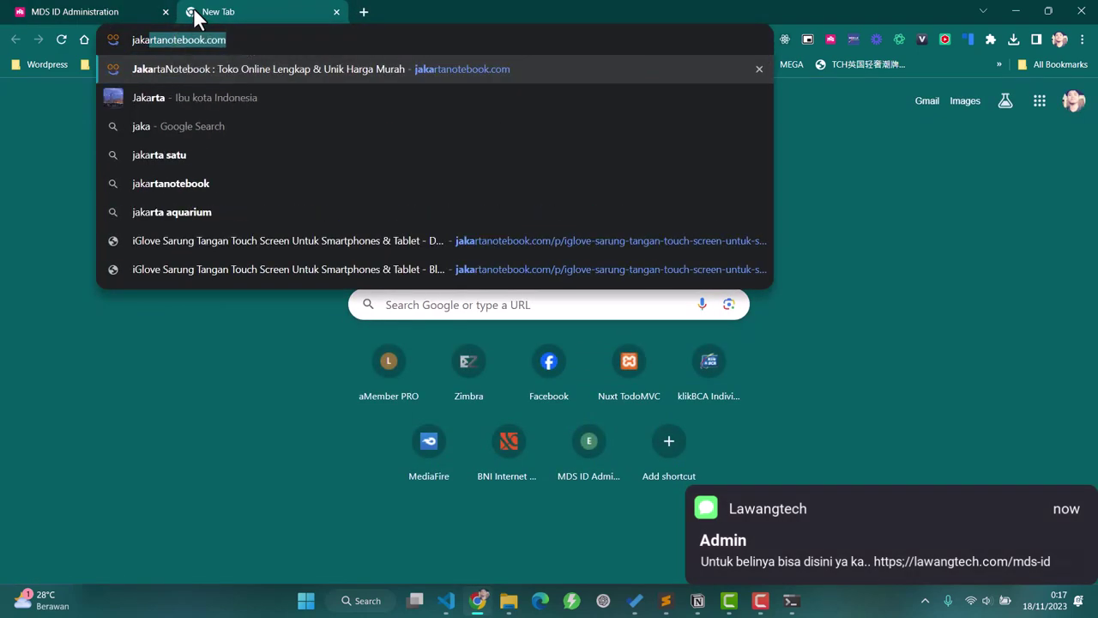
key(Return)
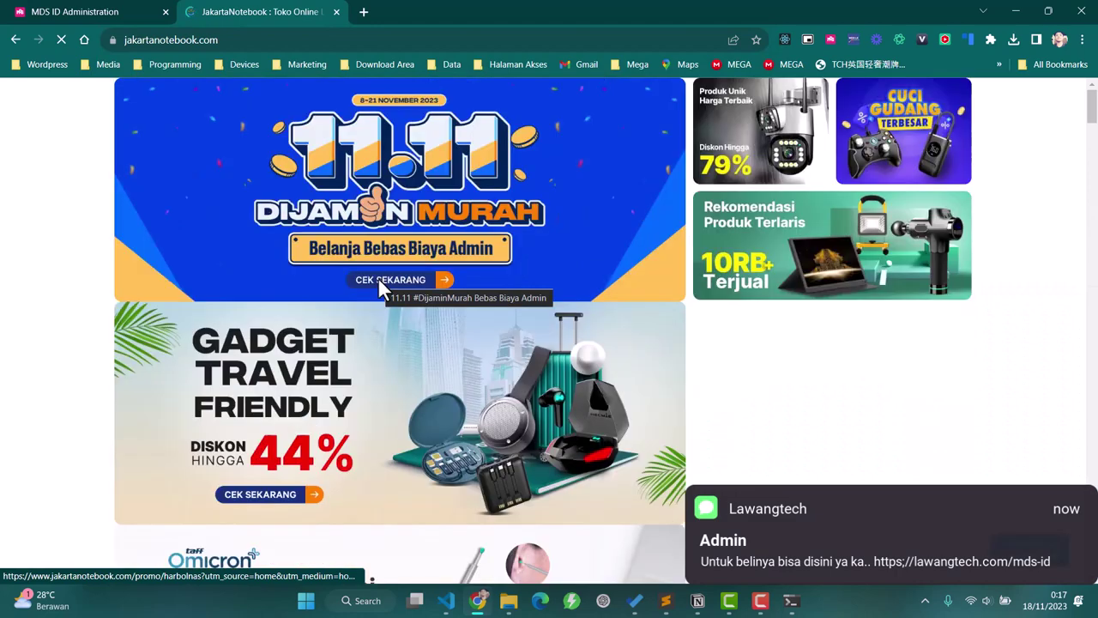
scroll(379, 279, down, 4)
scroll(379, 279, up, 4)
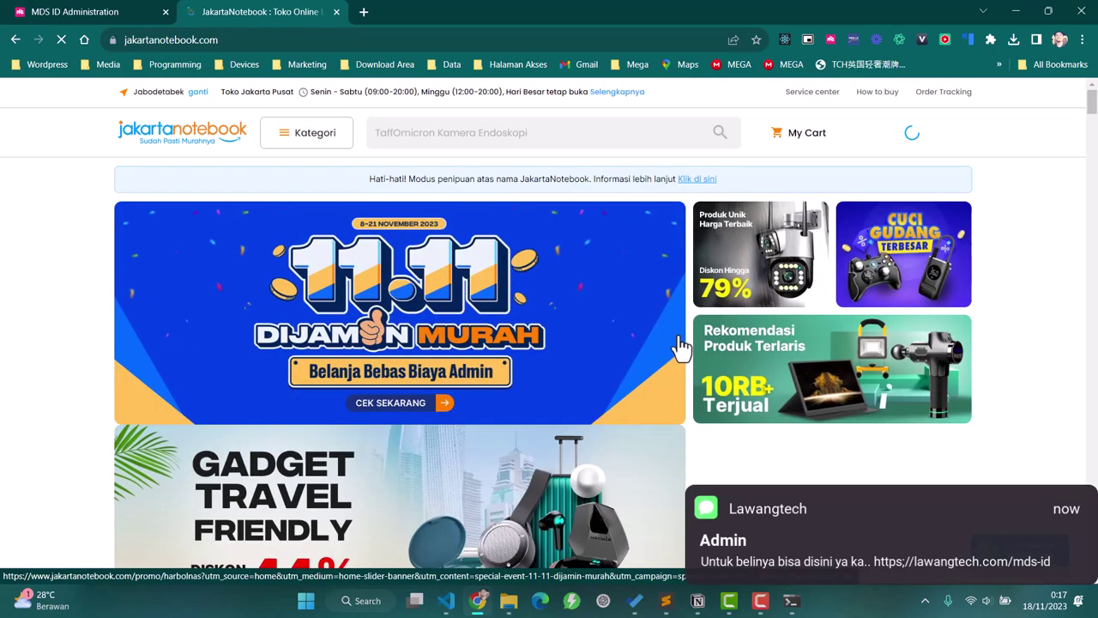
- Examine the JakartaNotebook category menu, homepage sections and full What's New product listing, closing the extra tab when done
click(305, 137)
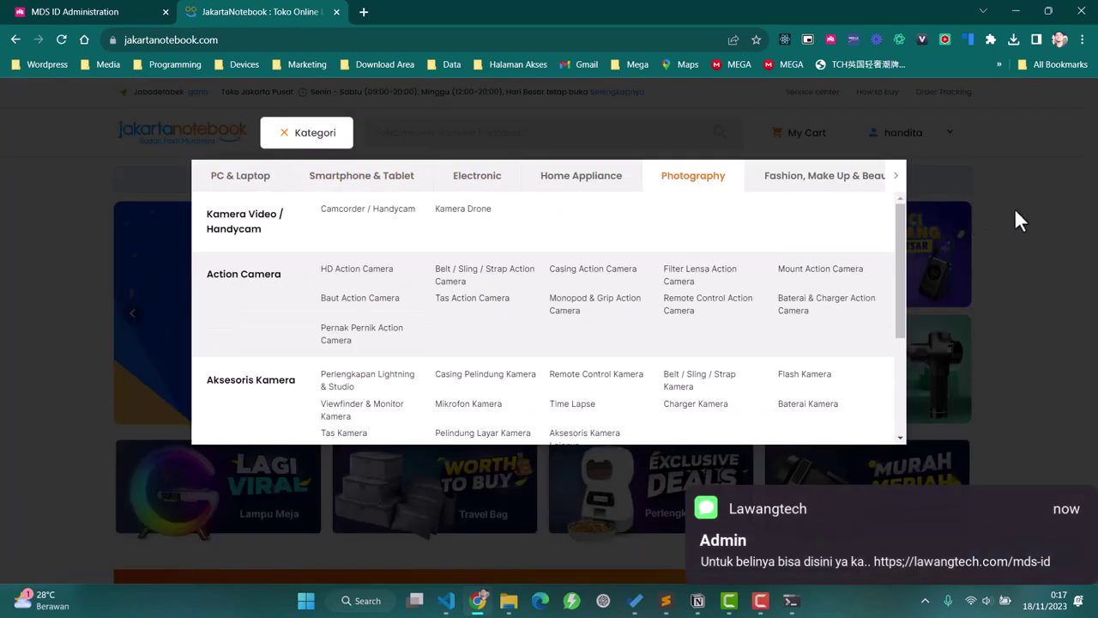
click(1015, 210)
scroll(520, 299, down, 15)
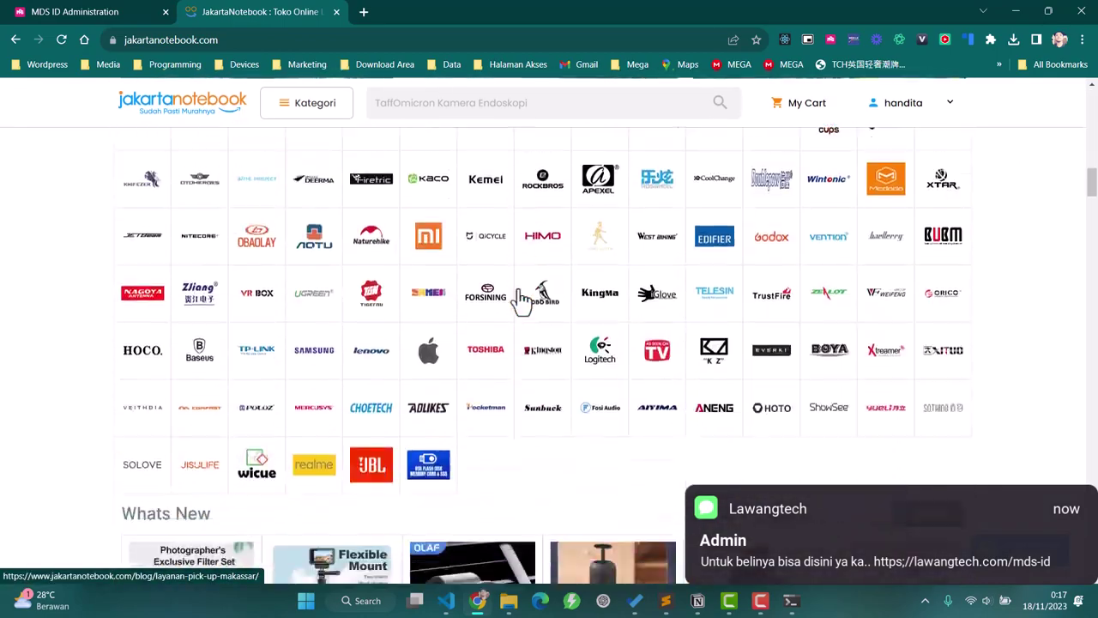
scroll(520, 299, down, 6)
scroll(520, 300, up, 8)
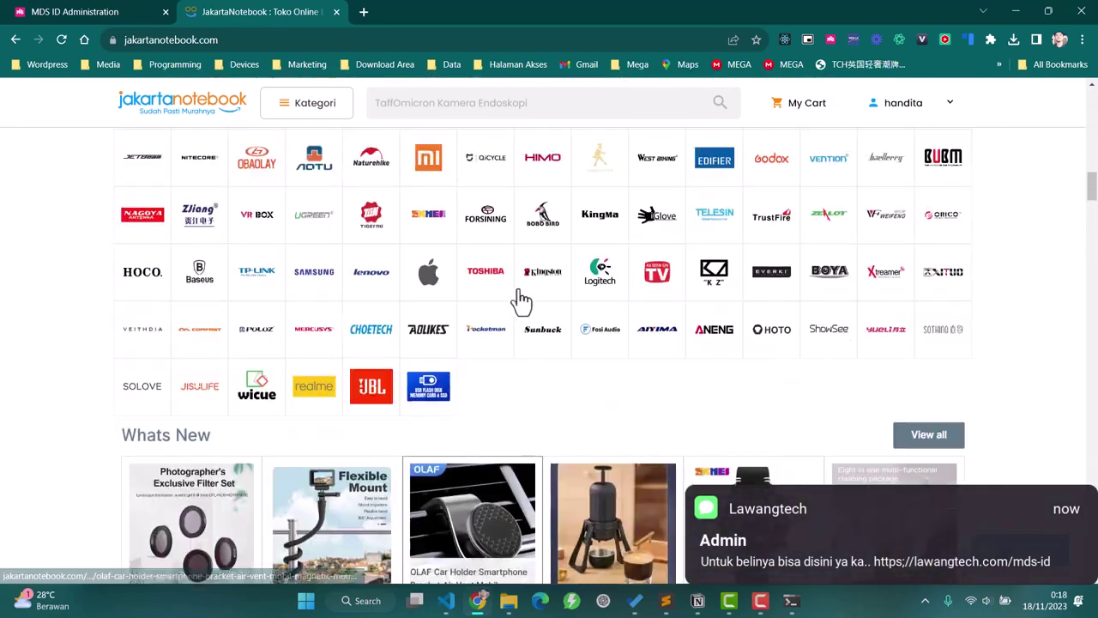
scroll(521, 300, down, 2)
click(942, 290)
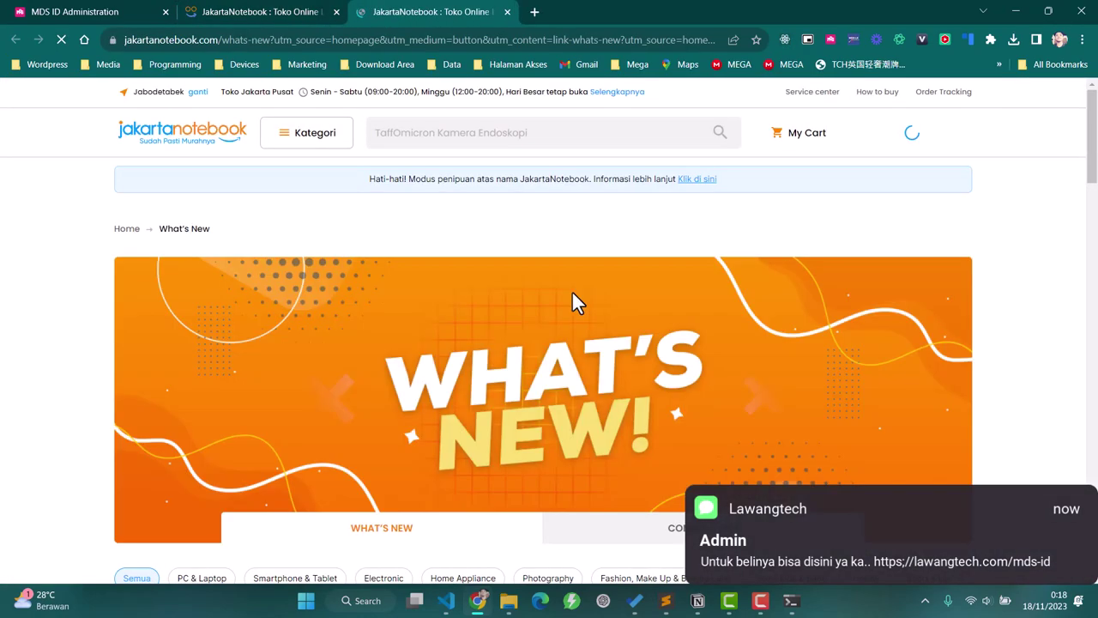
scroll(573, 292, down, 5)
scroll(572, 292, down, 15)
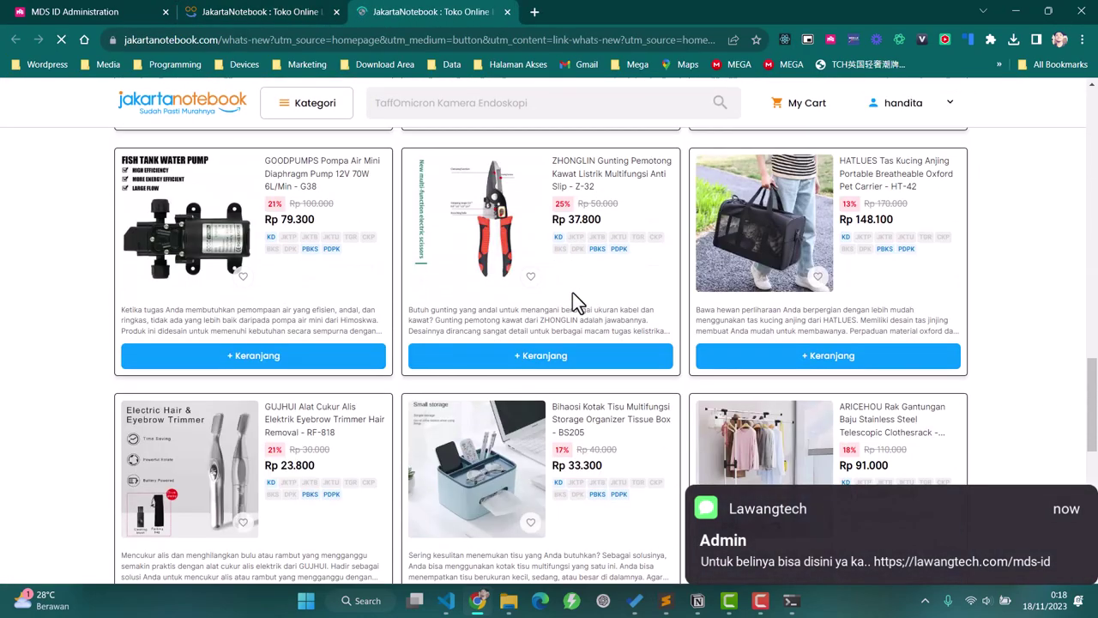
scroll(572, 292, up, 20)
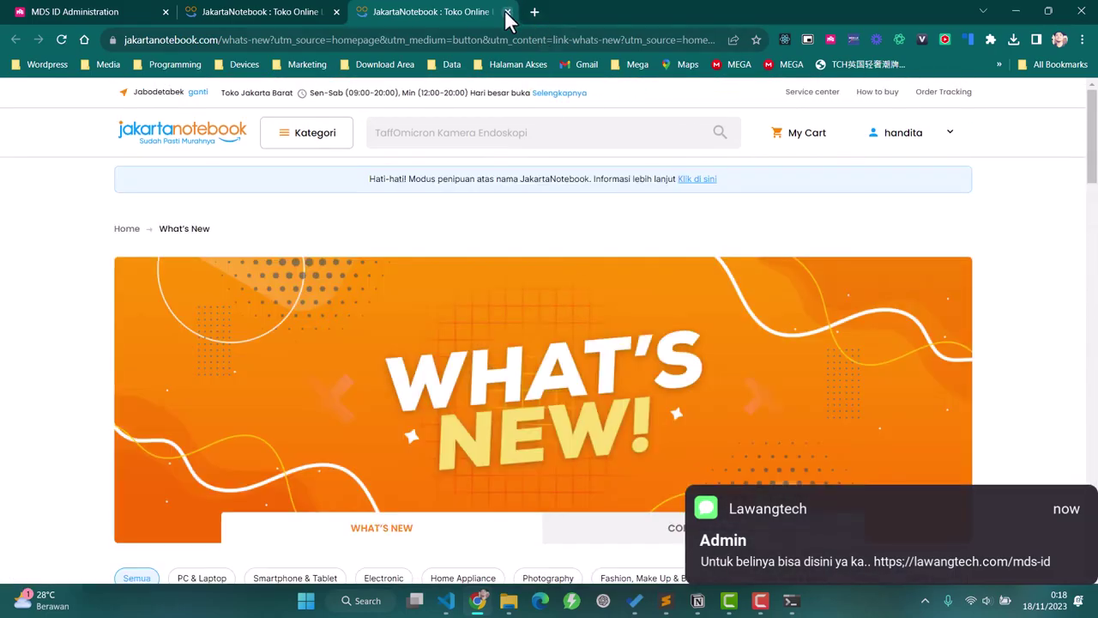
click(508, 11)
scroll(374, 343, up, 5)
scroll(370, 343, up, 5)
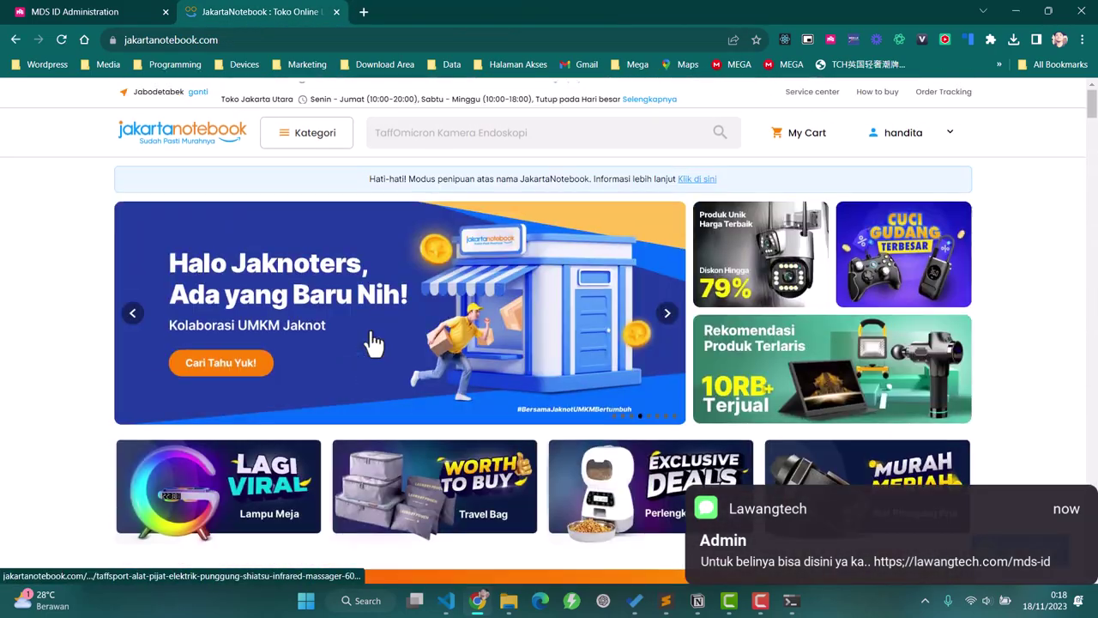
- Open the Peralatan Reparasi Smartphone & Tablet subcategory under Smartphone & Tablet
click(291, 144)
click(348, 175)
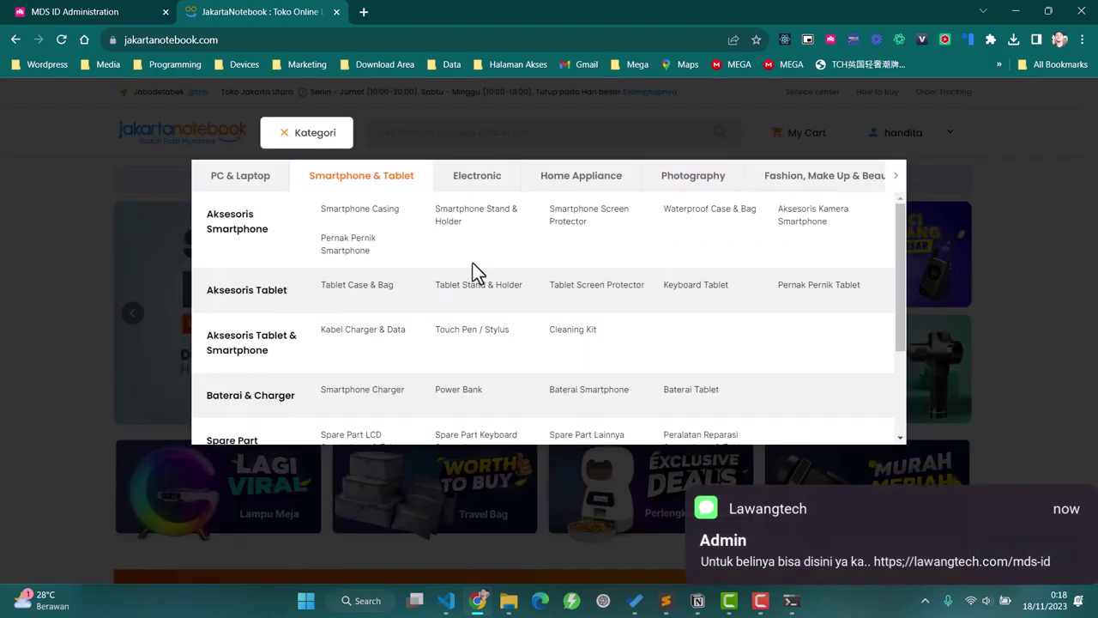
scroll(305, 325, down, 3)
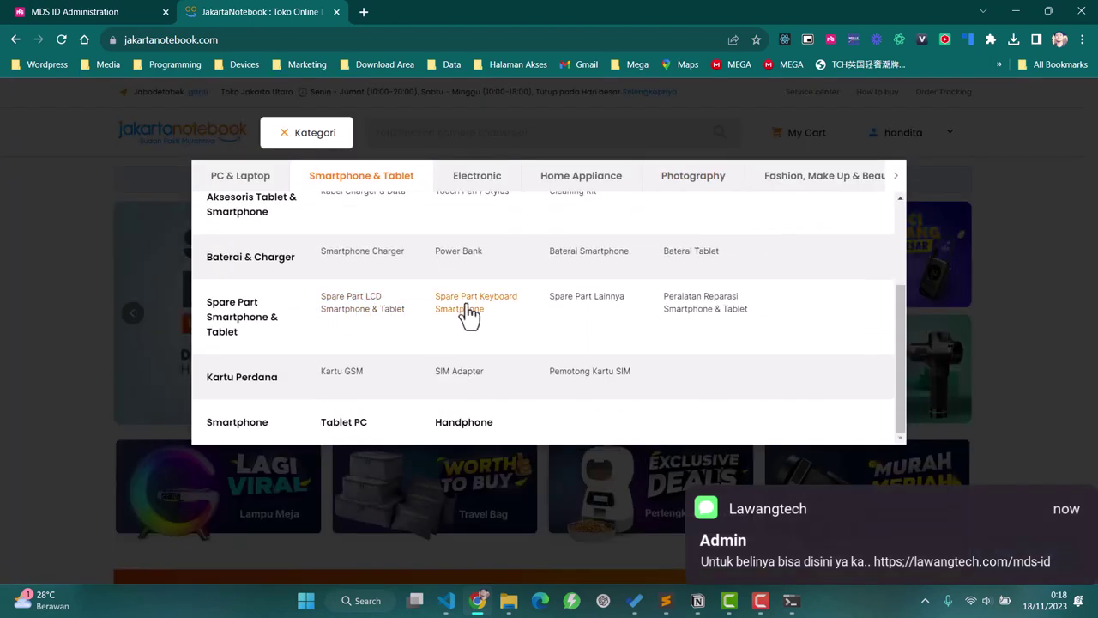
click(678, 305)
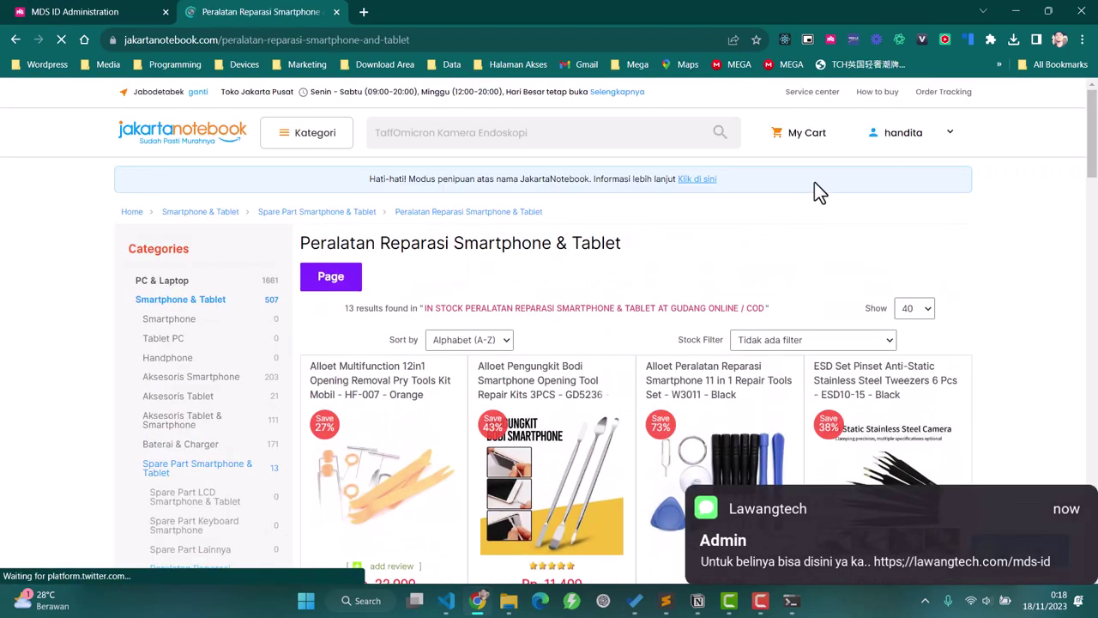
- Look through the listed repair tools and set the stock filter to Munculkan Hanya Stok Tersedia
scroll(815, 187, down, 4)
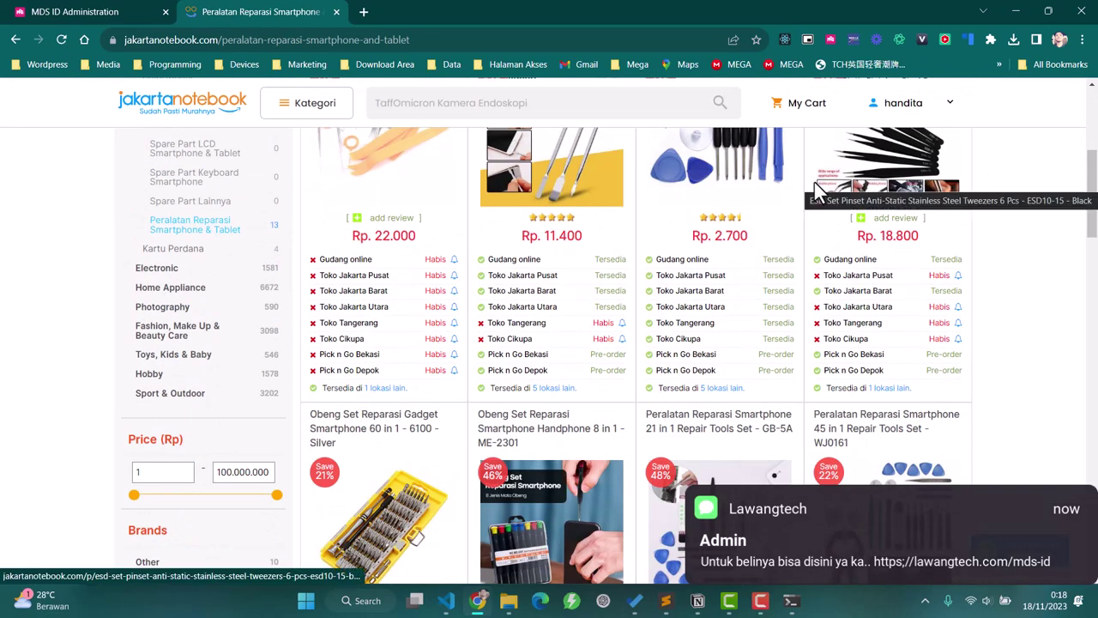
scroll(816, 190, down, 7)
scroll(816, 191, up, 10)
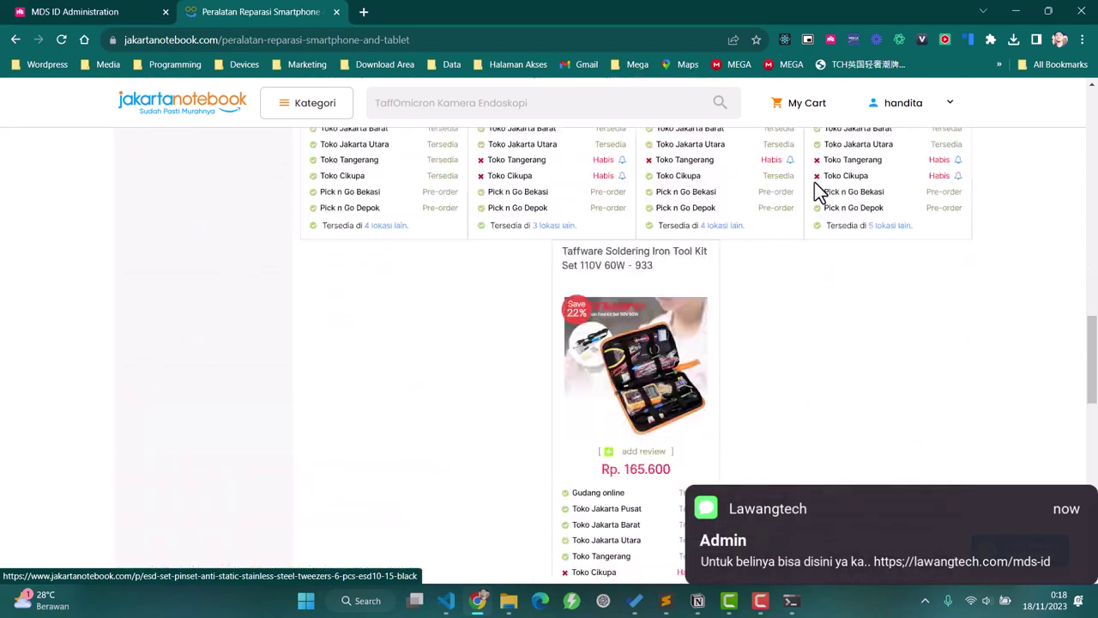
scroll(817, 191, up, 2)
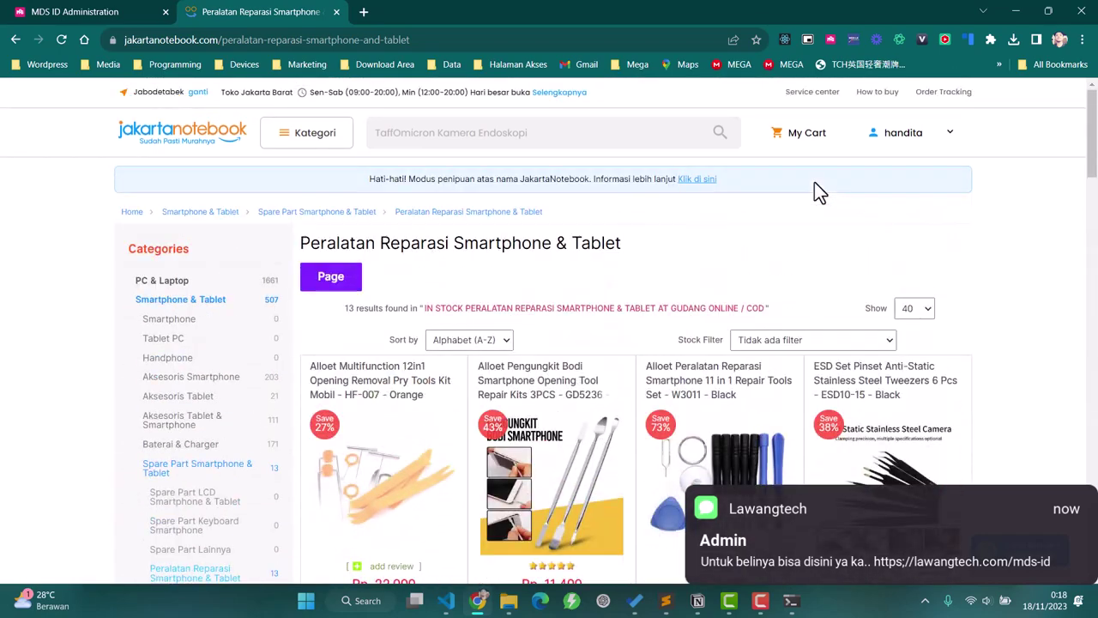
click(757, 339)
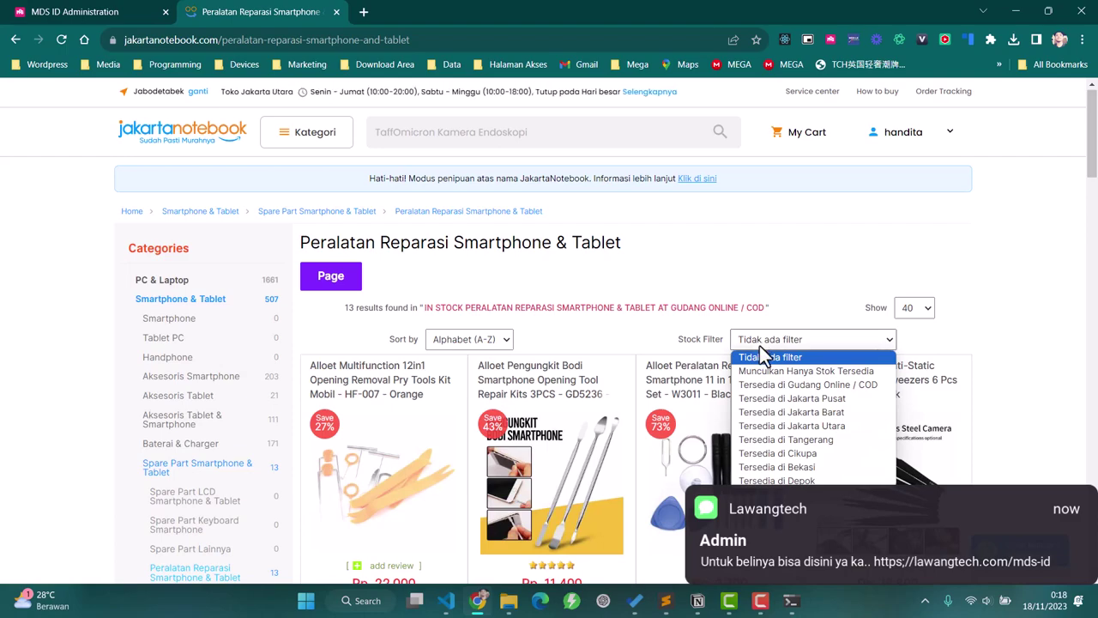
click(780, 372)
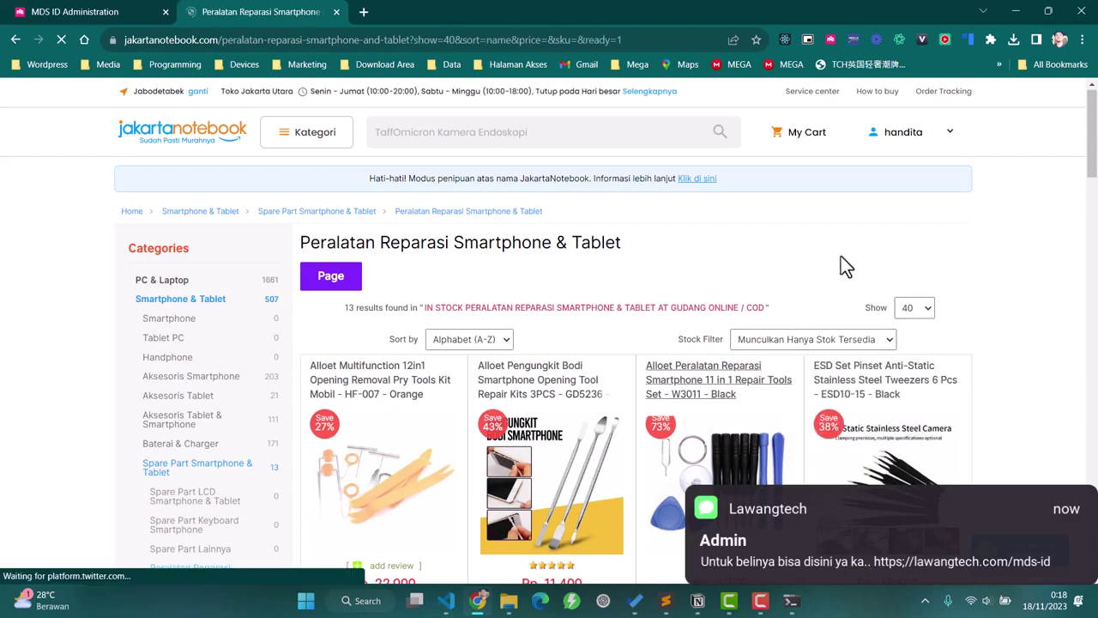
- Review the filtered listing and import the whole page of products into Daftar Produk without choosing a group
scroll(841, 258, down, 4)
scroll(841, 256, down, 4)
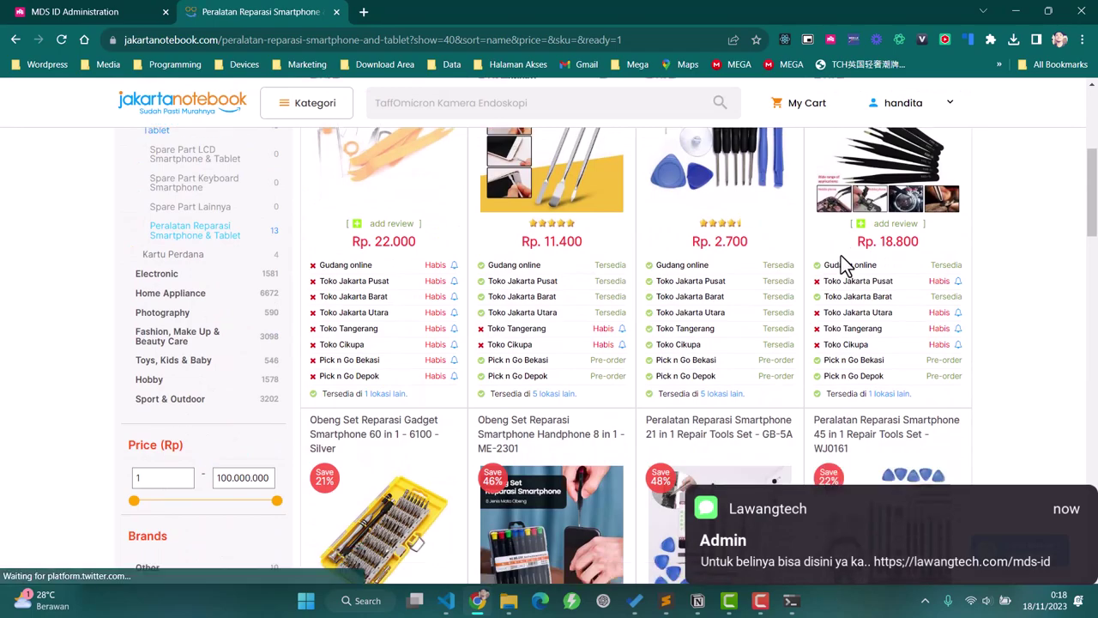
scroll(841, 255, up, 8)
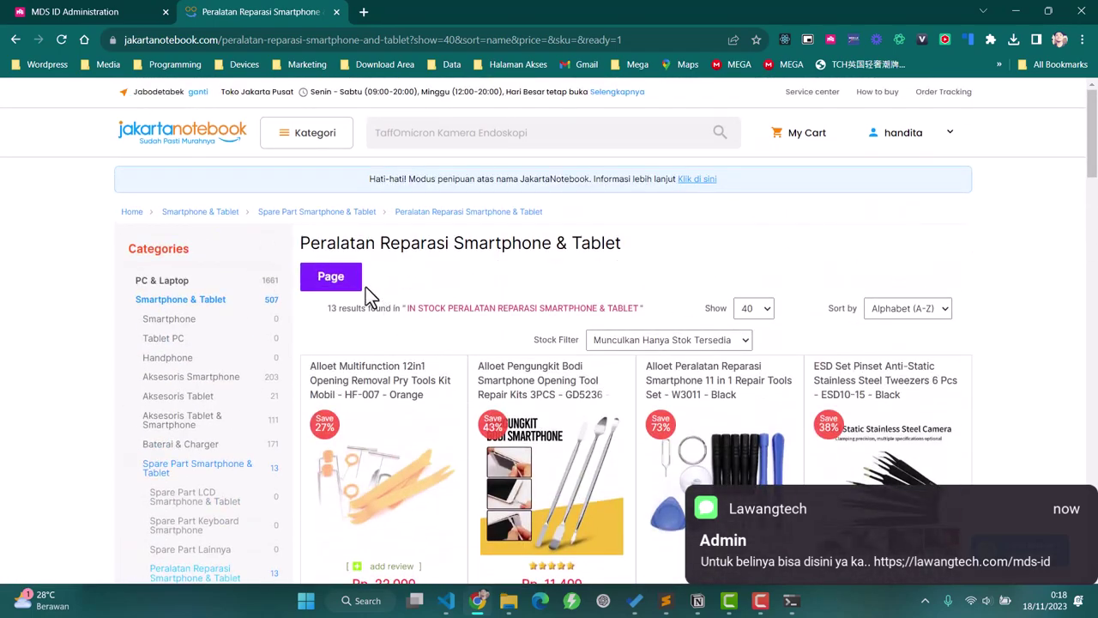
click(352, 283)
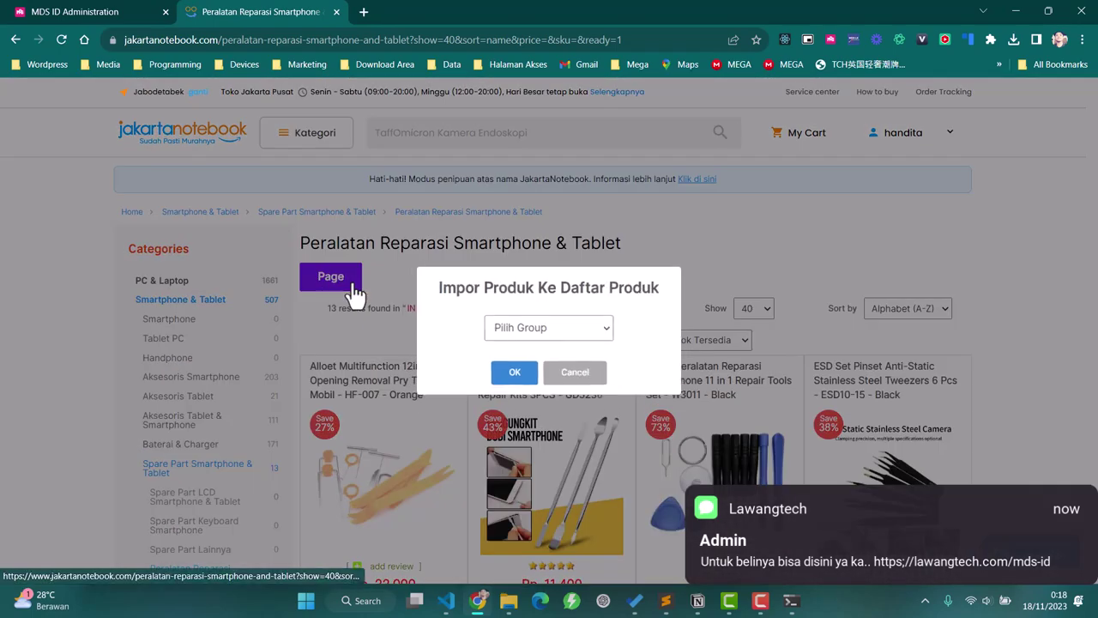
click(513, 378)
click(550, 395)
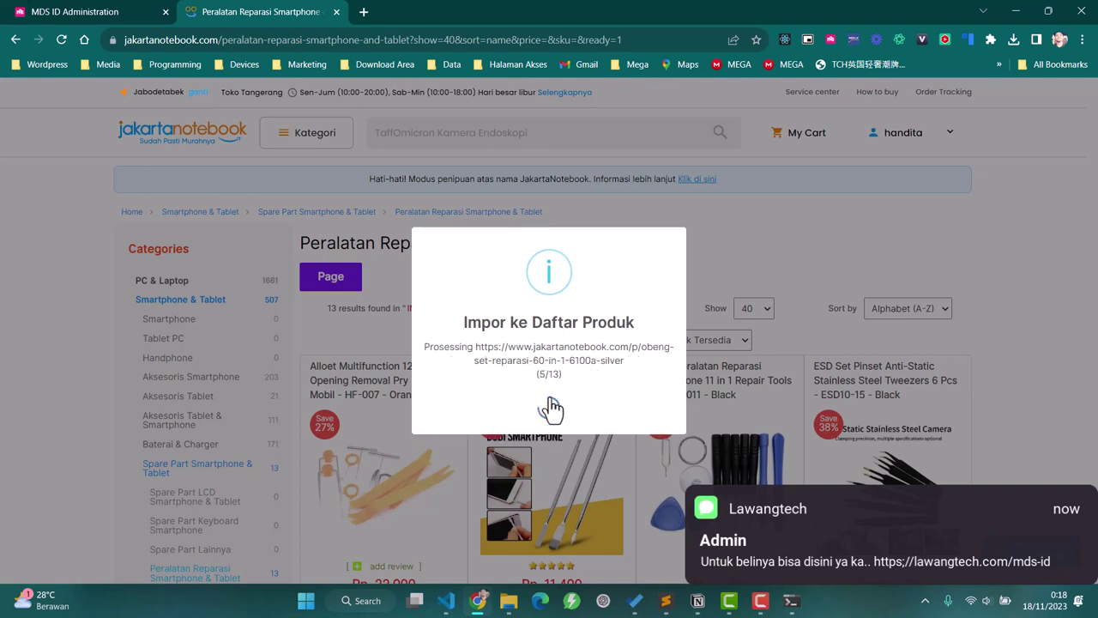
- Switch to the MDS ID tab, open Data Options and check the Kecepatan Scrape (Detik) setting
click(86, 10)
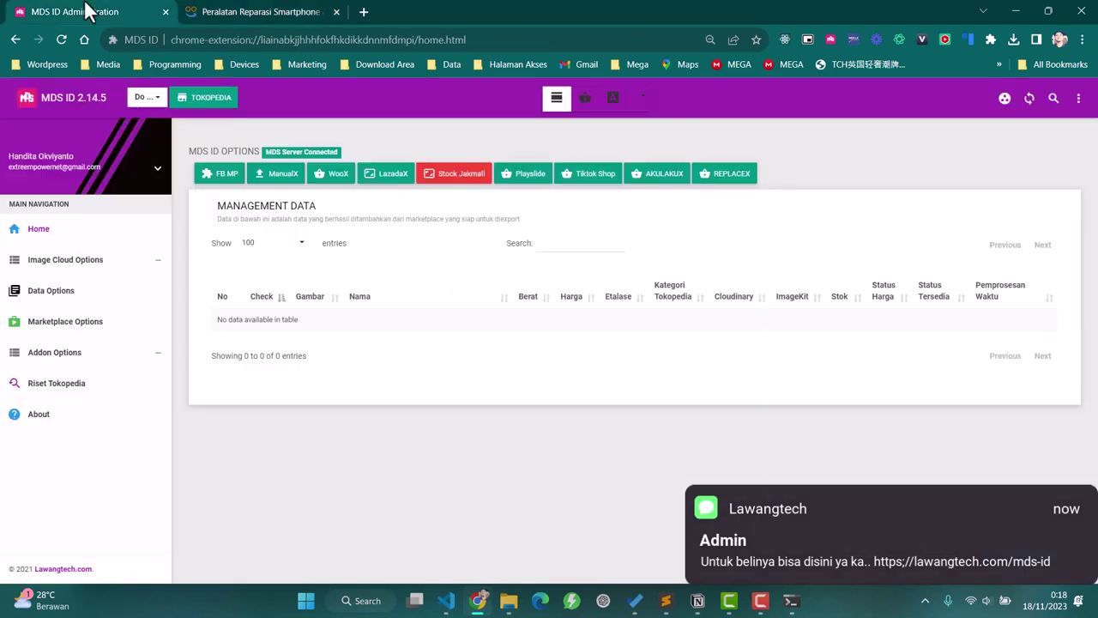
click(69, 296)
scroll(326, 371, down, 3)
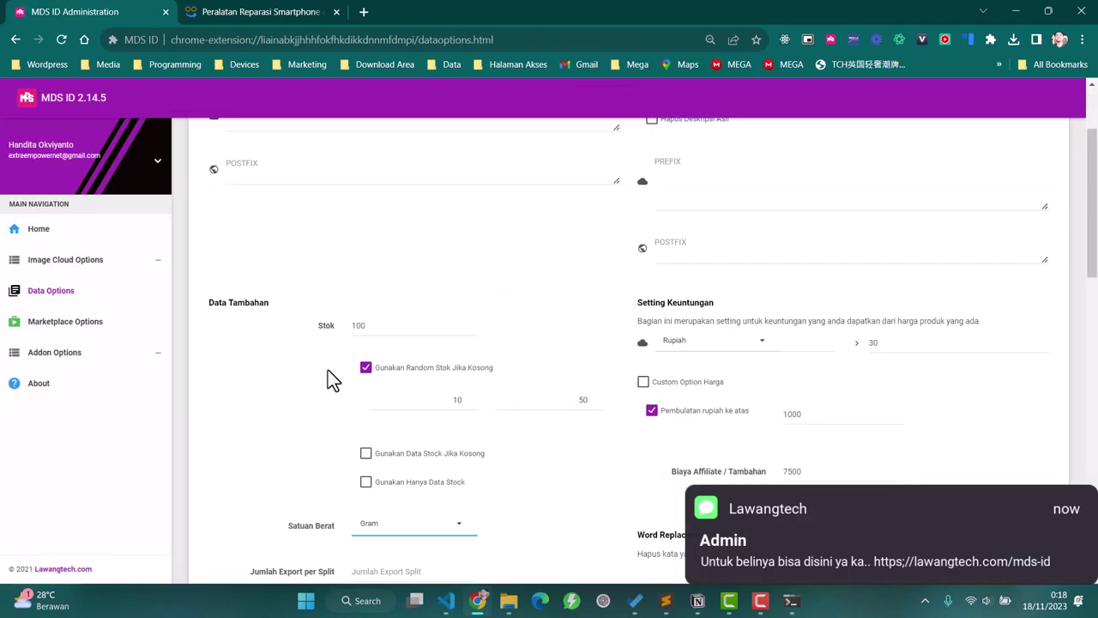
scroll(327, 370, down, 4)
click(381, 292)
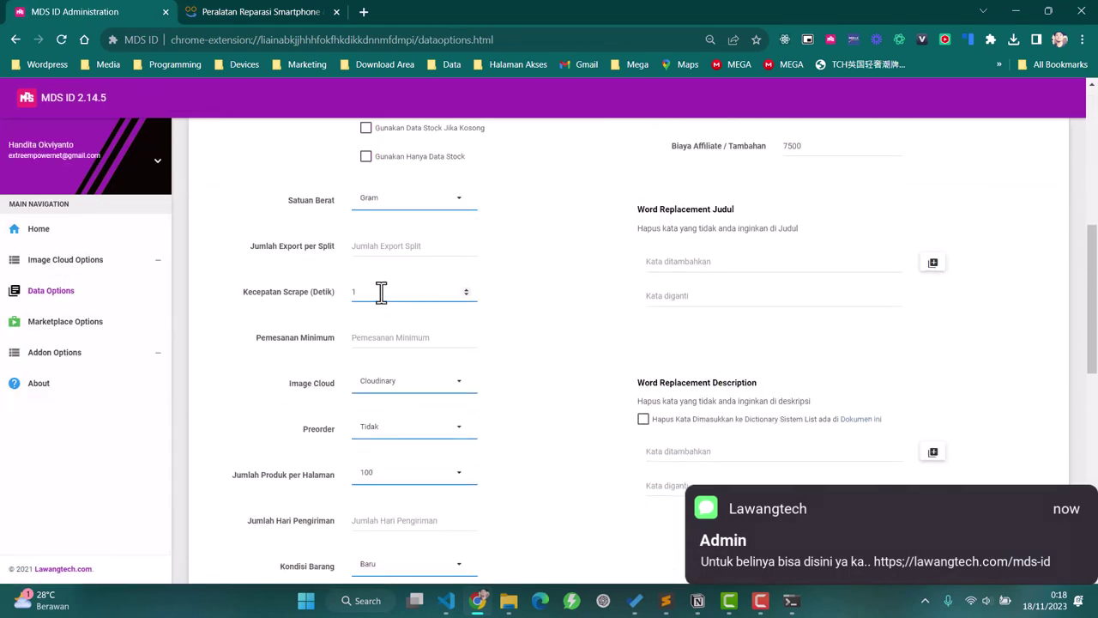
- Check the product import's progress on the JakartaNotebook page, revisiting the MDS ID data options in between
click(225, 12)
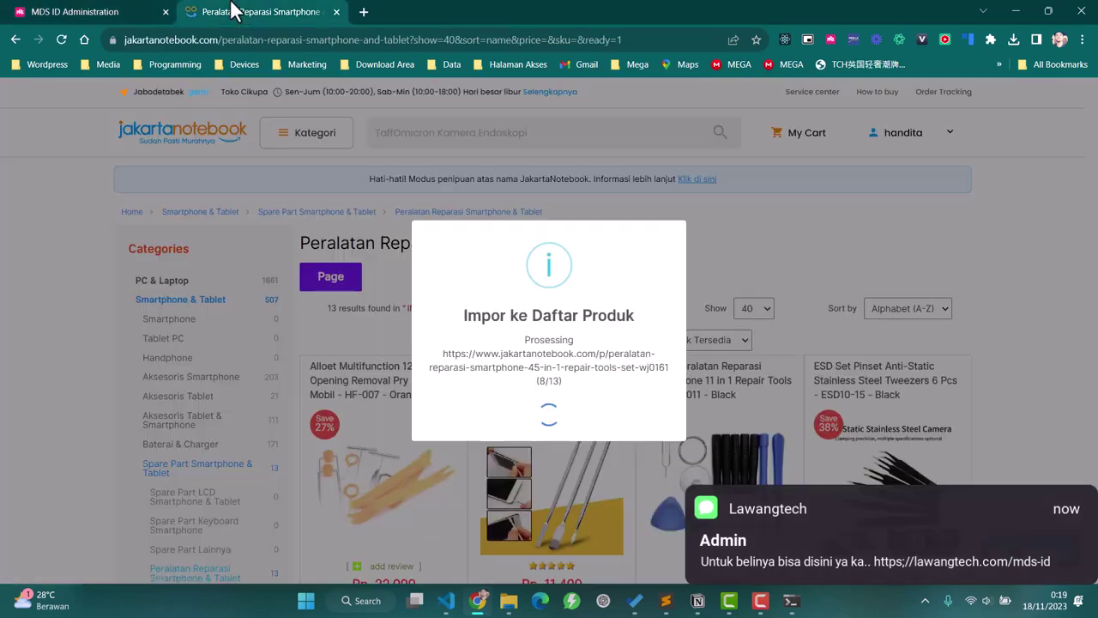
click(112, 7)
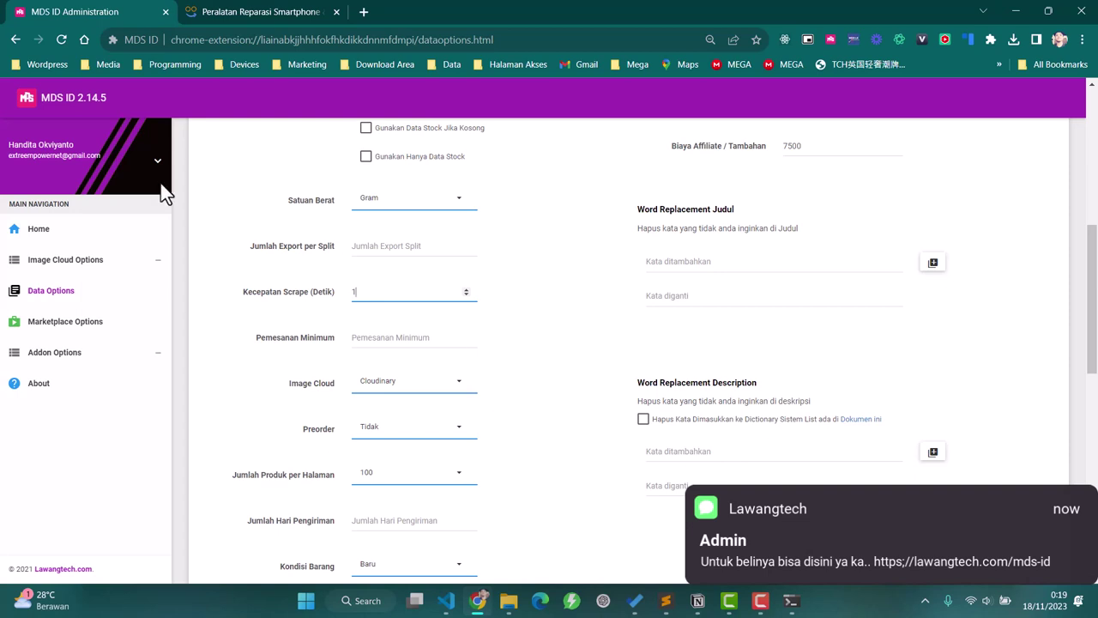
click(248, 12)
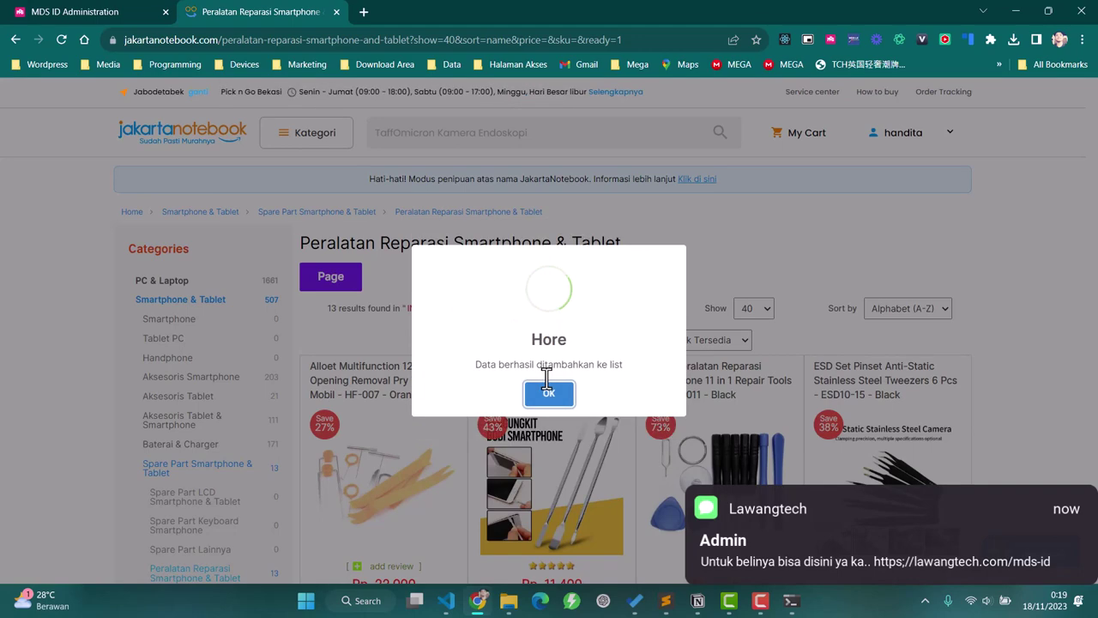
- Dismiss the import confirmation and look through the imported products on the MDS ID Home page
click(548, 394)
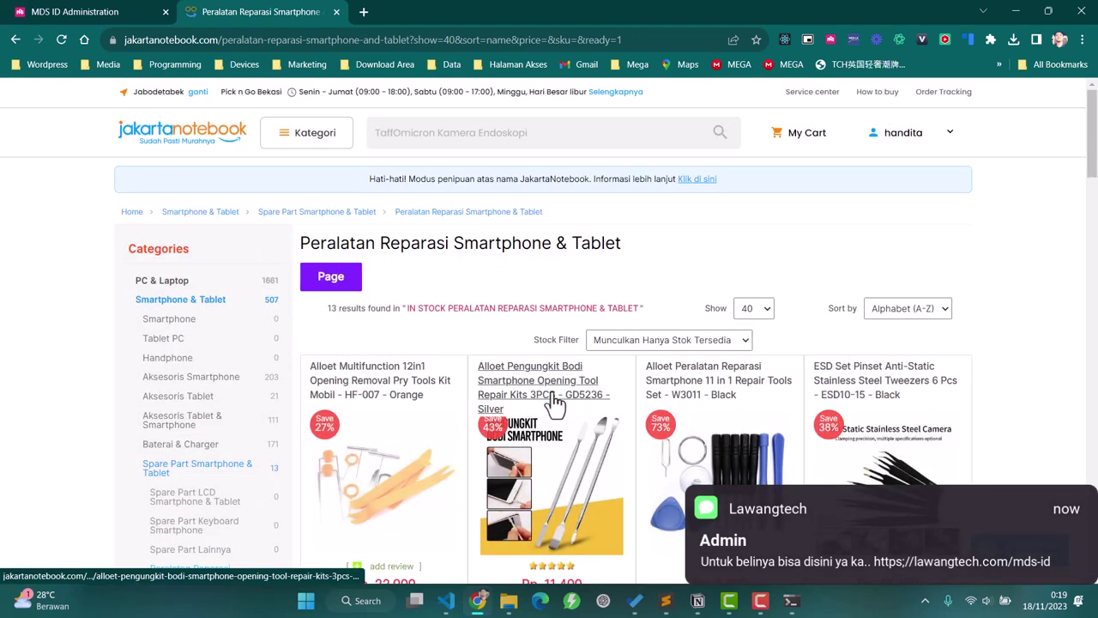
click(112, 13)
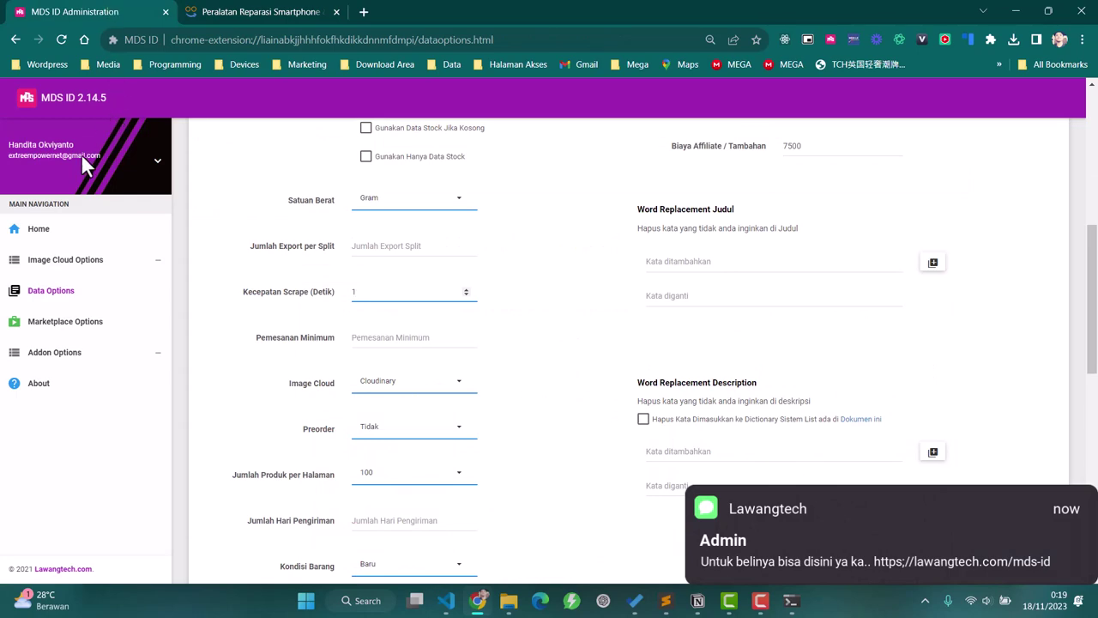
click(47, 230)
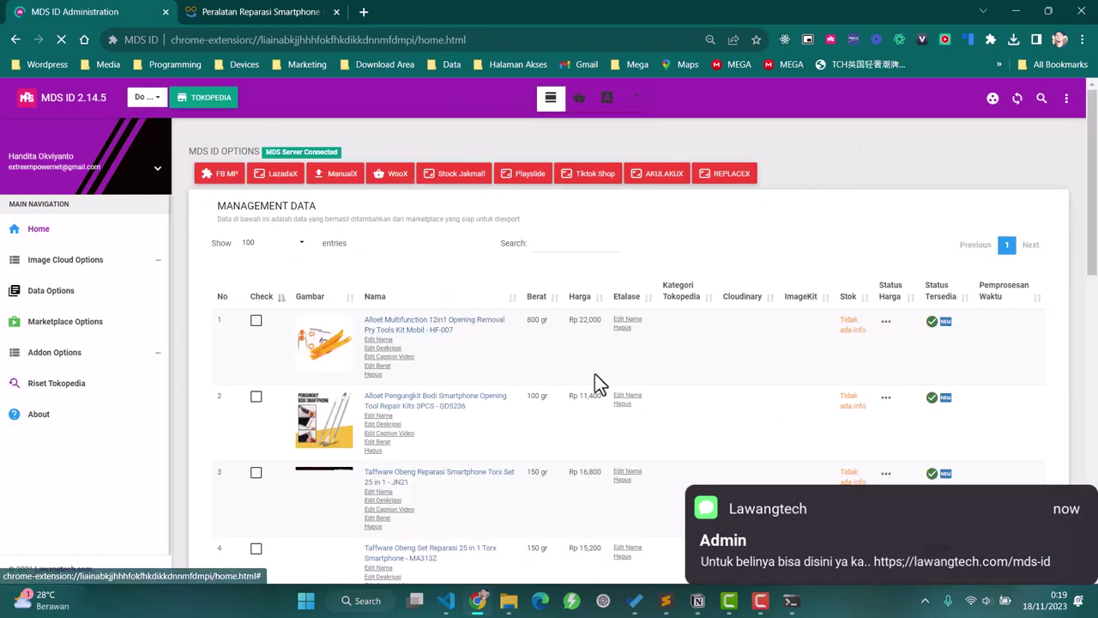
scroll(595, 385, down, 7)
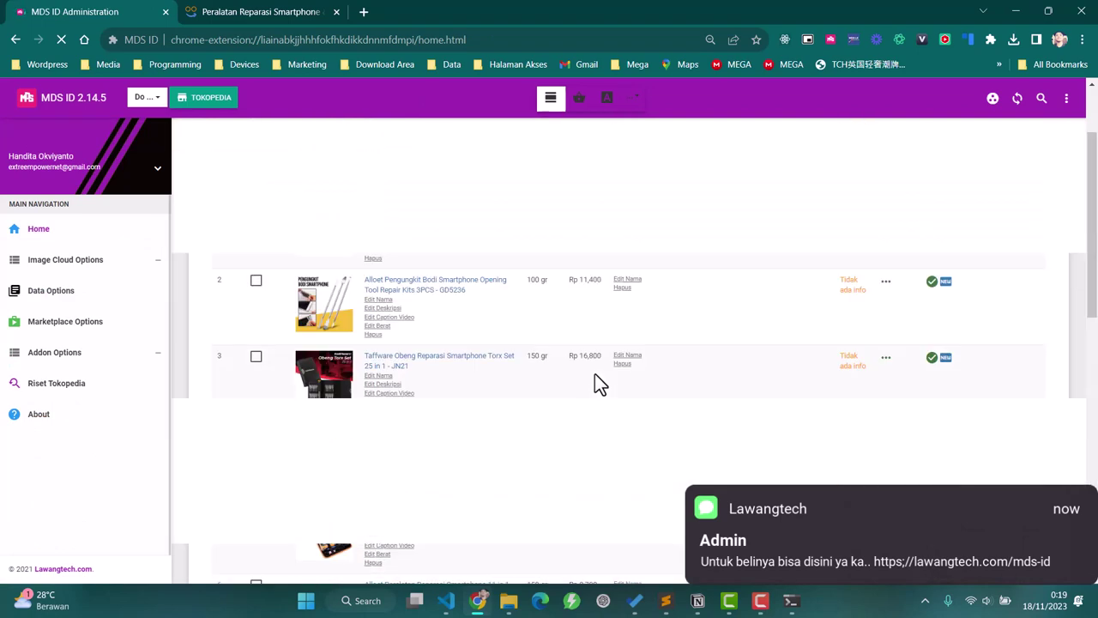
scroll(598, 384, down, 10)
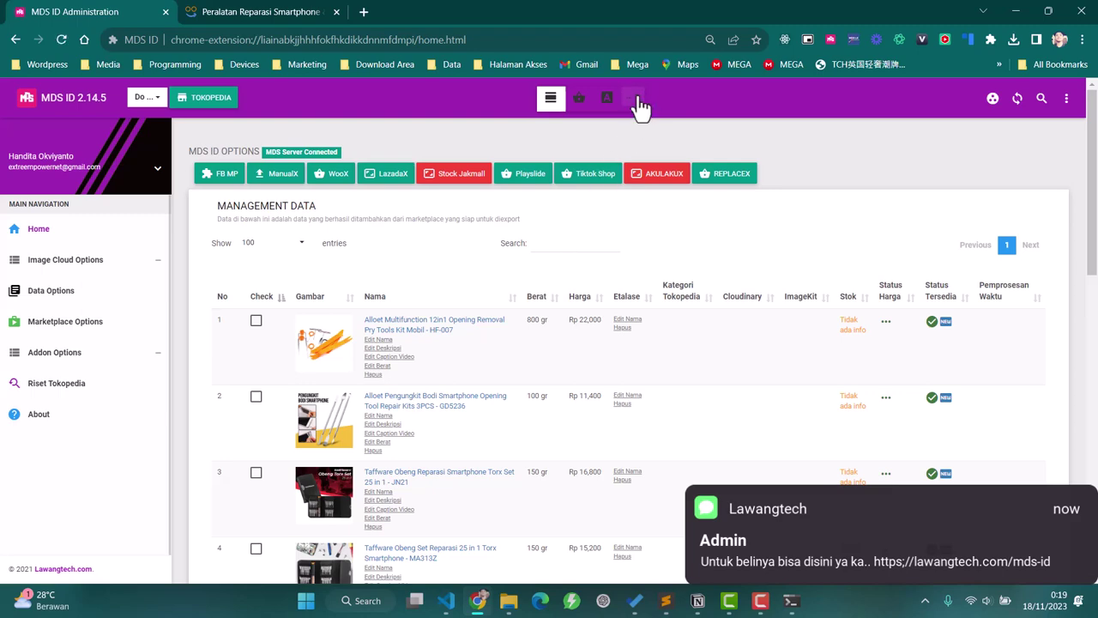
- Check the first four products in the Management Data list
click(256, 323)
scroll(259, 258, down, 2)
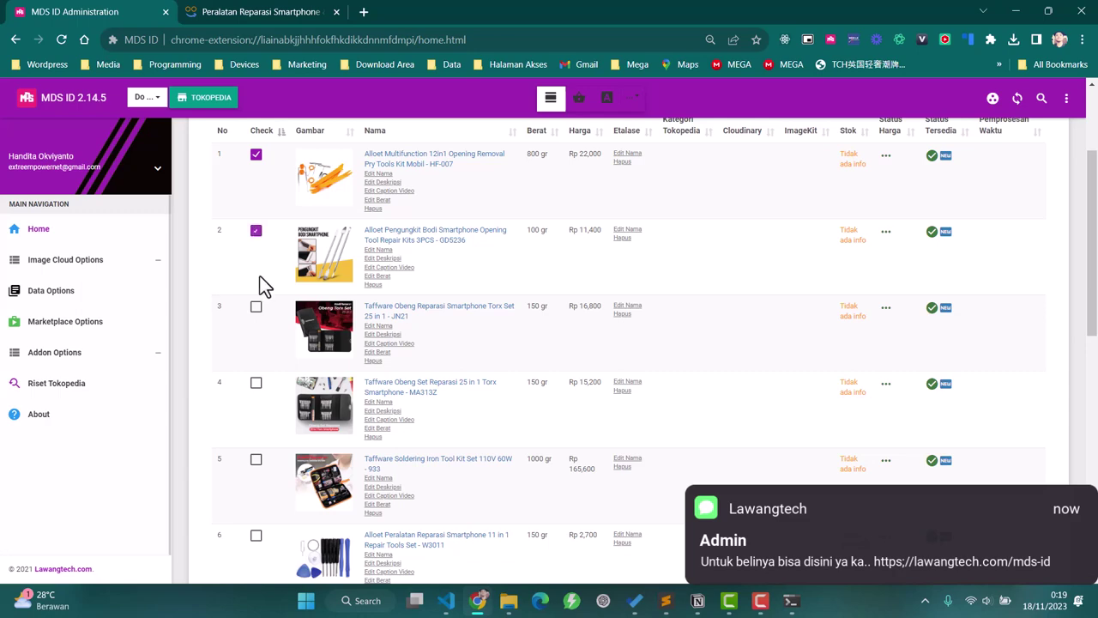
click(256, 307)
click(256, 382)
scroll(569, 287, up, 2)
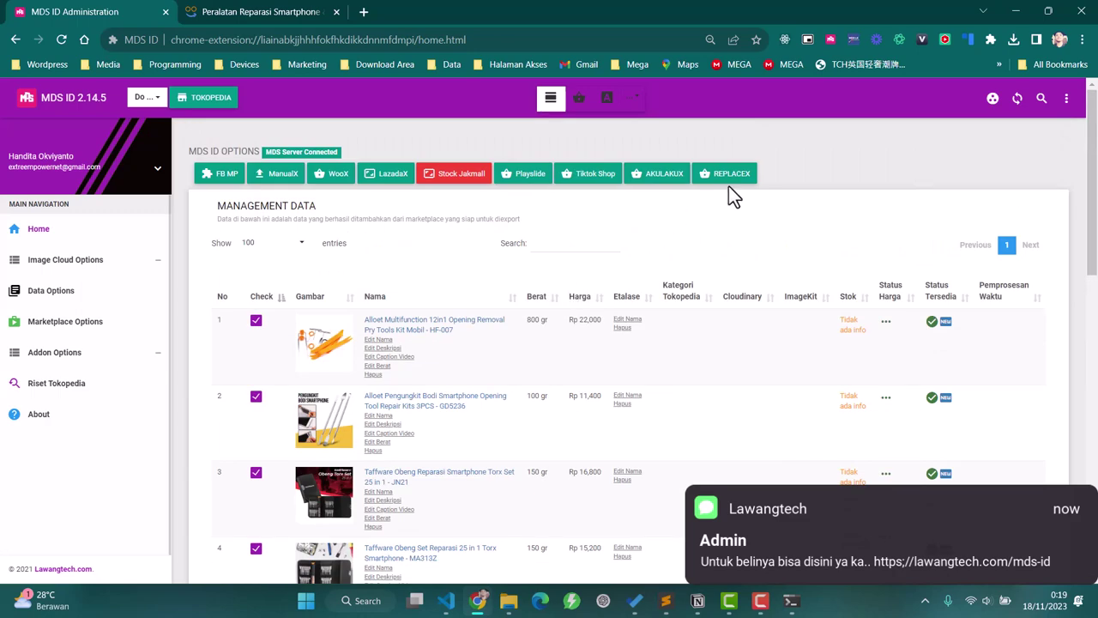
- Open ChatGPT in a new browser tab
click(364, 12)
text(chrome://extensions)
key(Return)
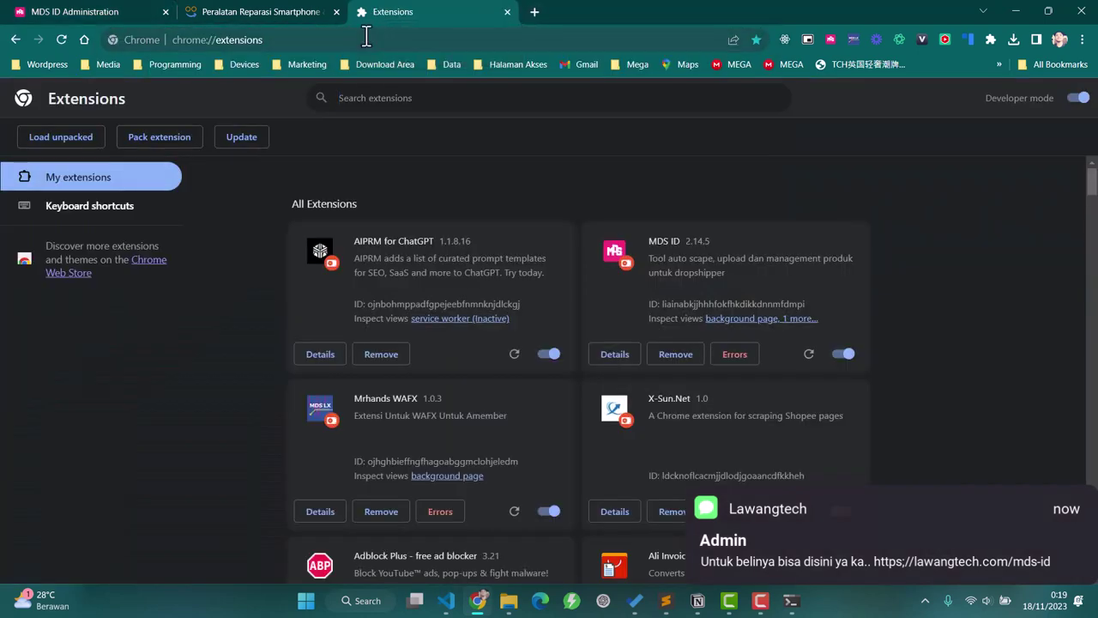
click(365, 39)
text(chat)
key(Return)
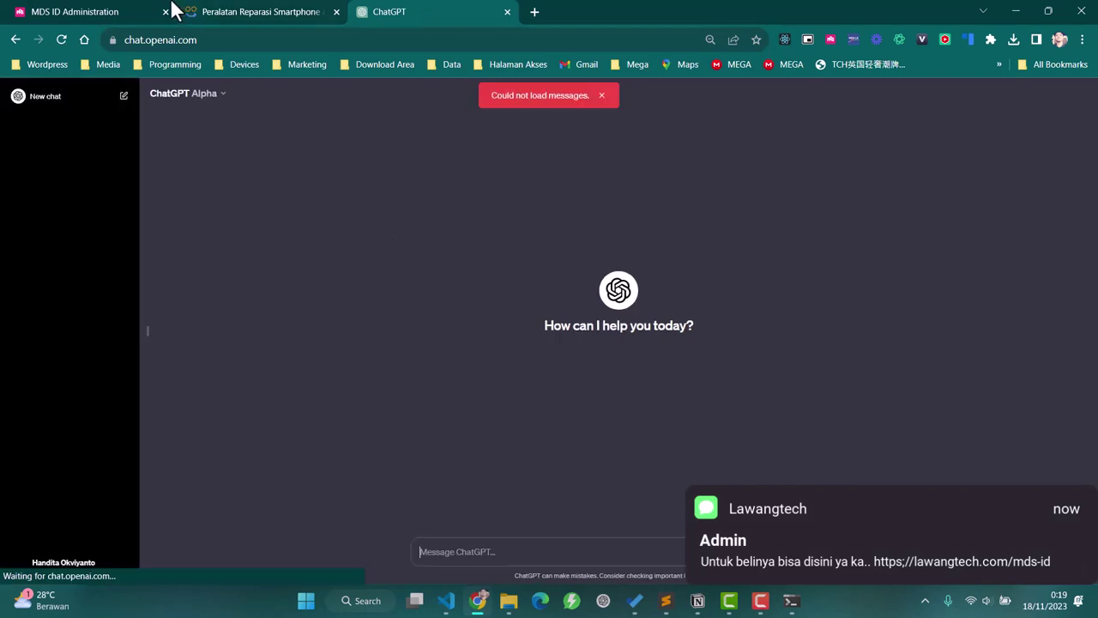
- Back in MDS ID, open Replace Judul for the checked products and copy their titles to the clipboard
click(118, 11)
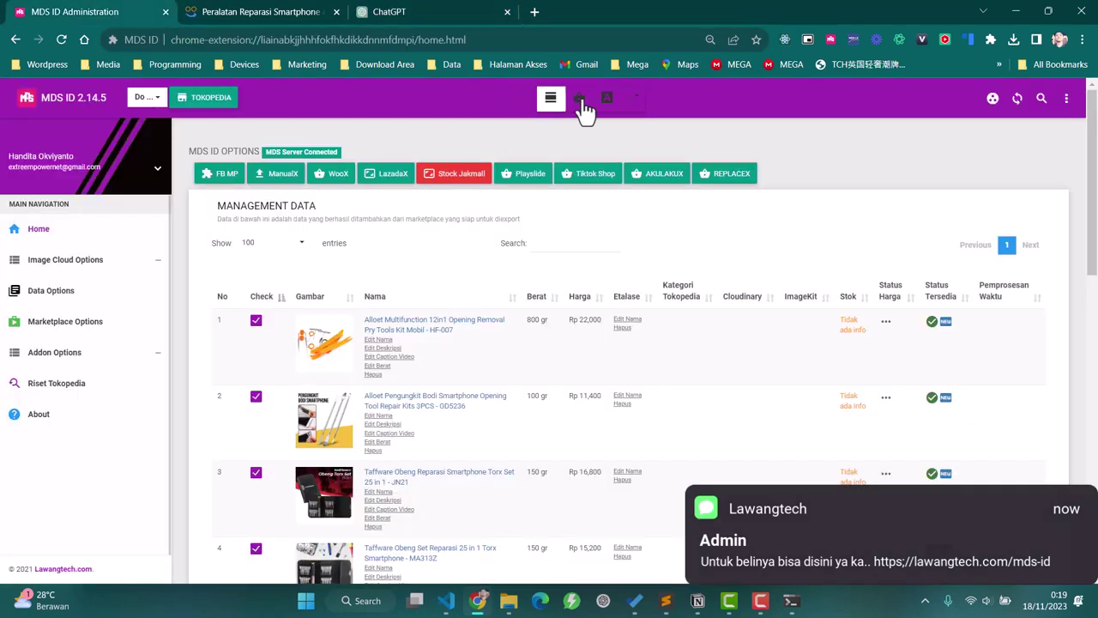
click(635, 101)
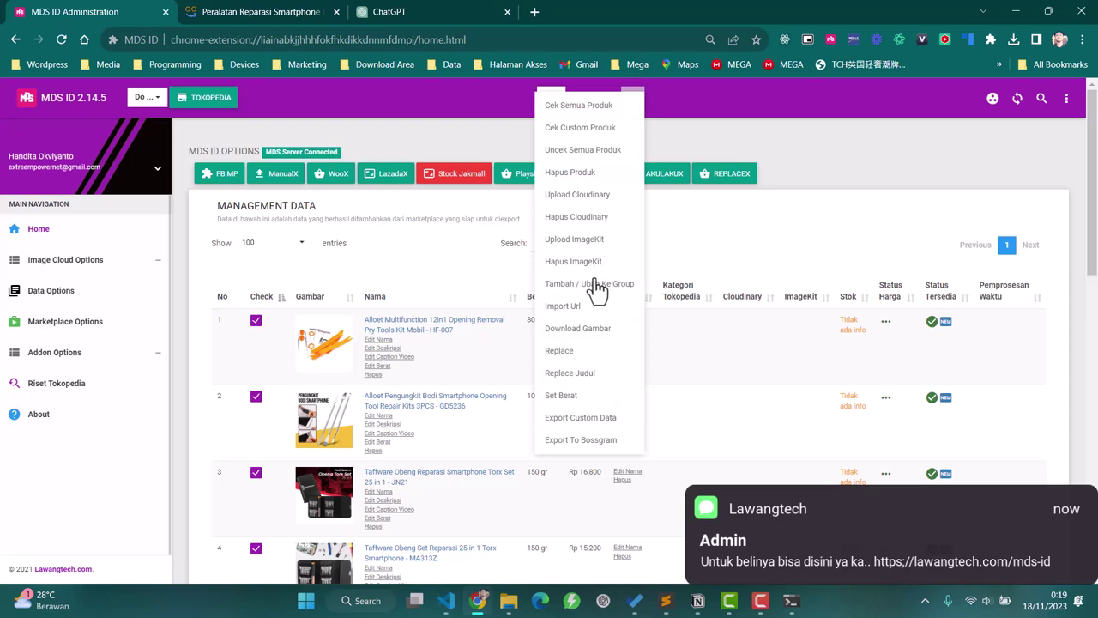
click(592, 374)
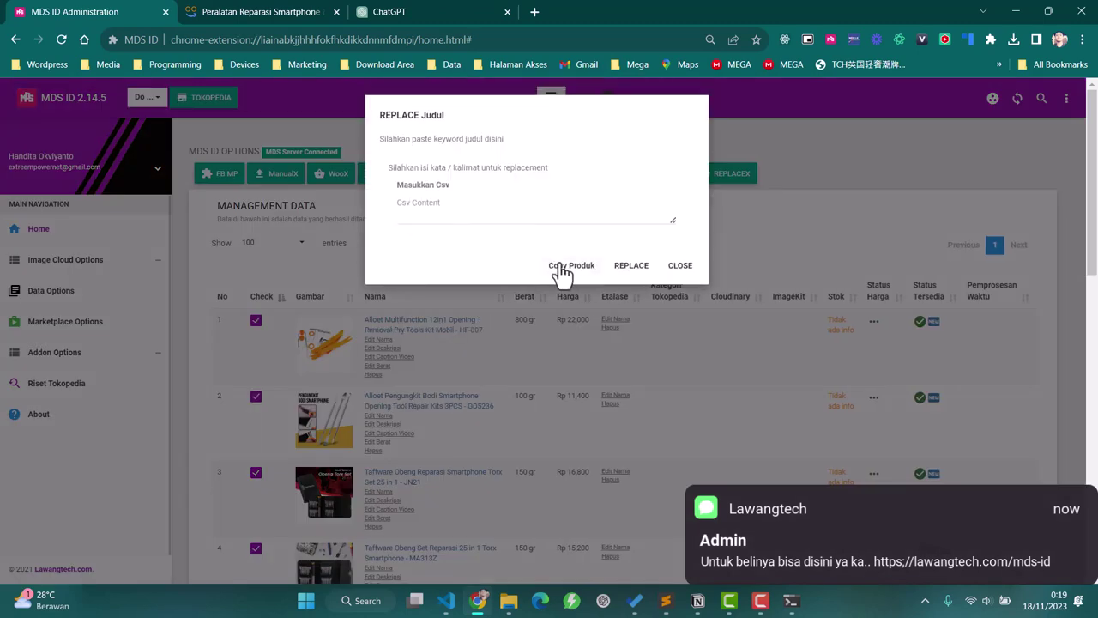
click(563, 269)
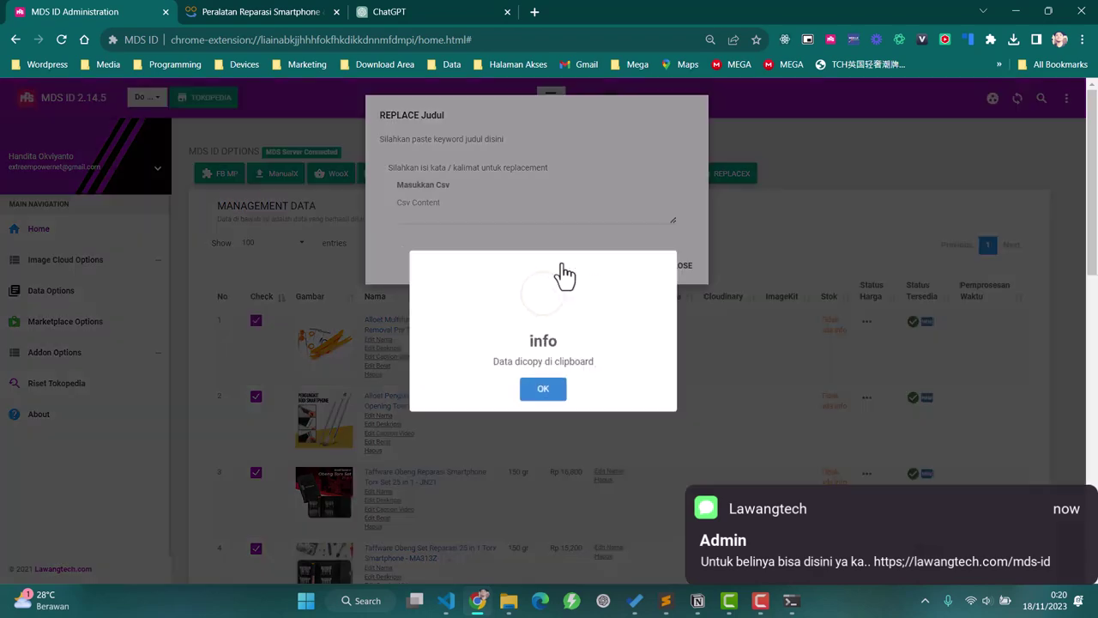
click(560, 405)
- Submit the four copied product titles in ChatGPT's existing SEO Marketplace CSV conversation
click(438, 10)
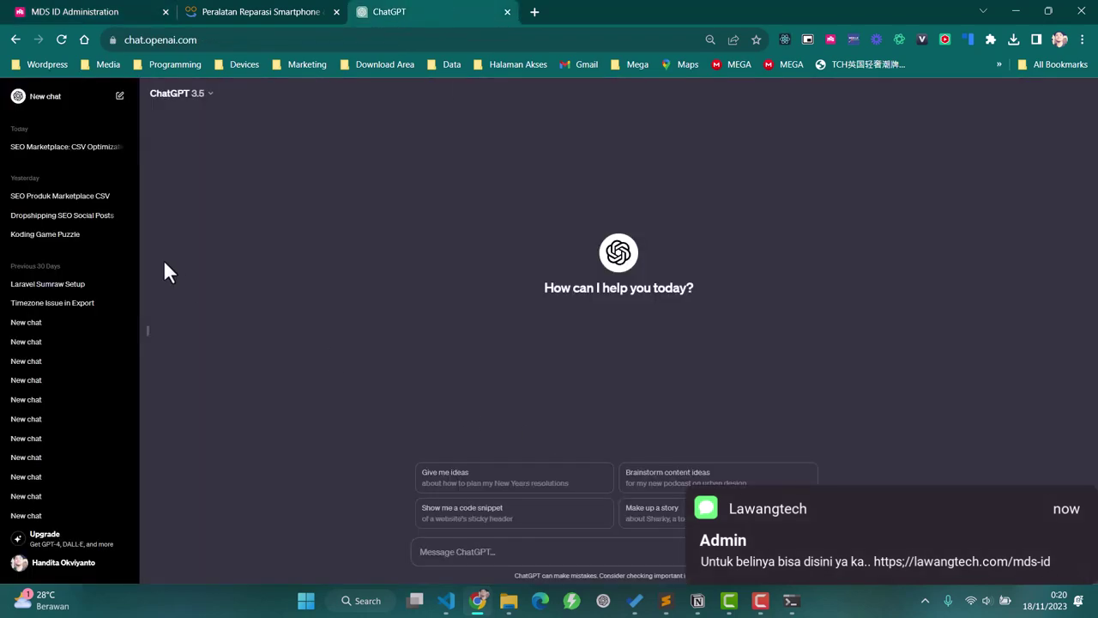
click(54, 148)
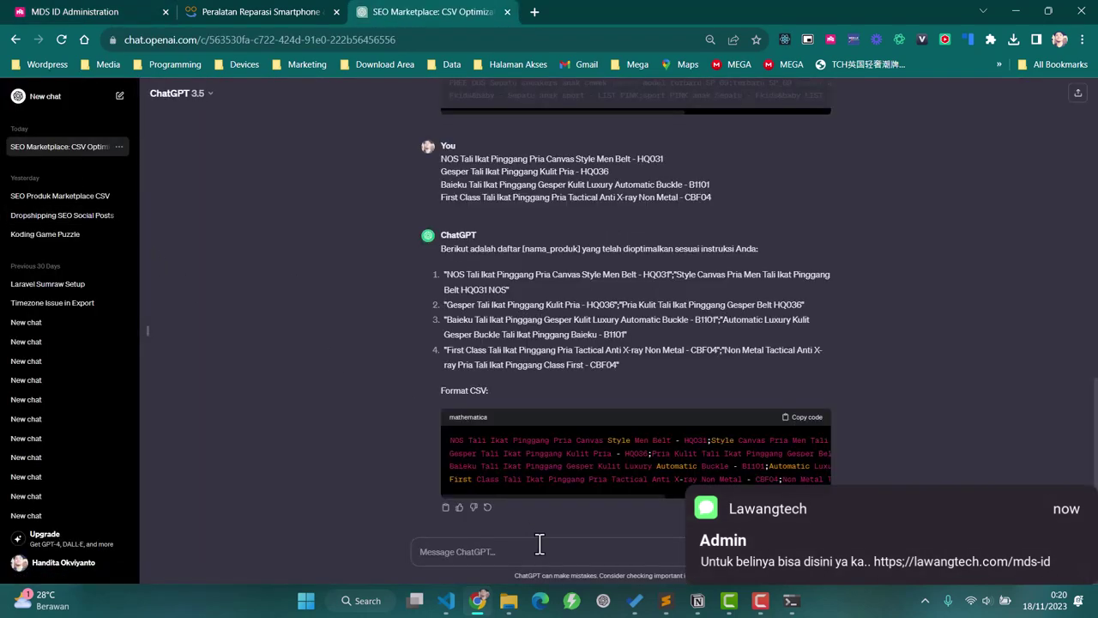
text(Alloet Multifunction 12in1 Opening Removal Pry Tools Kit Mobil - HF-007 Alloet Pengungkit Bodi Smartphone Opening Tool Repair Kits 3PCS - GD5236 Taffware Obeng Reparasi Smartphone Torx Set 25 in 1 - JN21 Taffware Obeng Set Reparasi 25 in 1 Torx Smartphone - MA313Z)
key(Return)
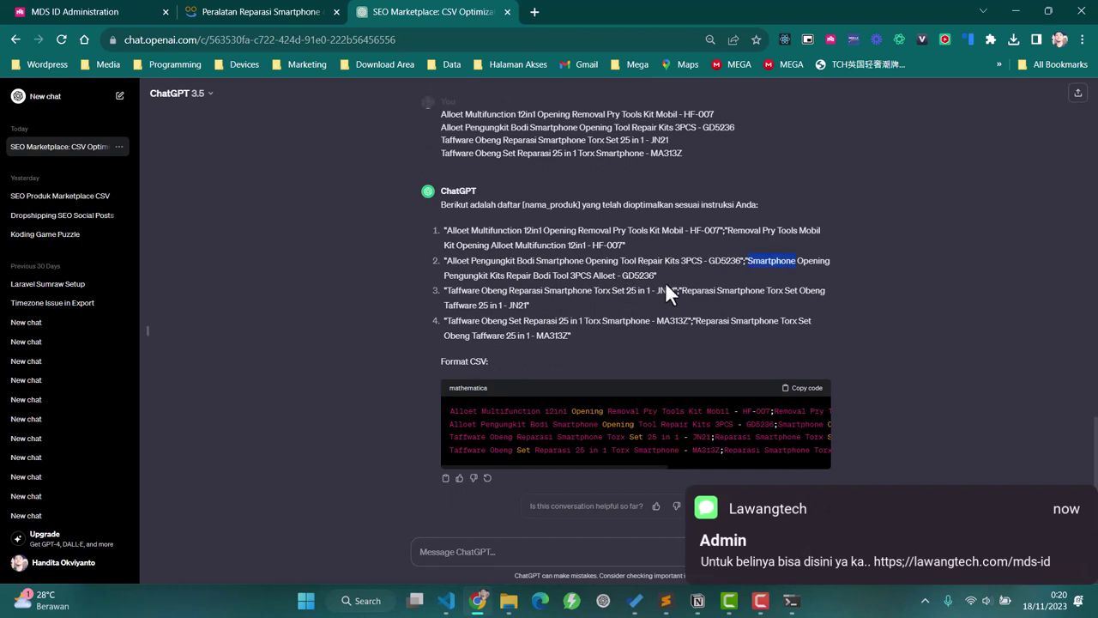
- Review the rewritten product titles in the reply and copy its CSV code block
triple_click(687, 291)
triple_click(734, 322)
click(694, 371)
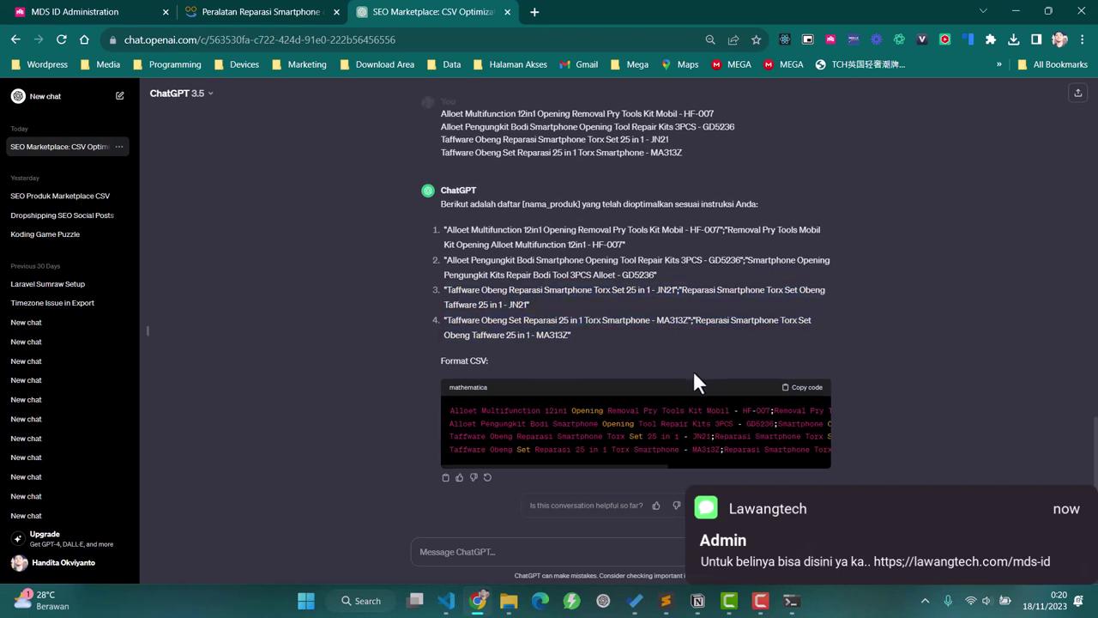
click(798, 390)
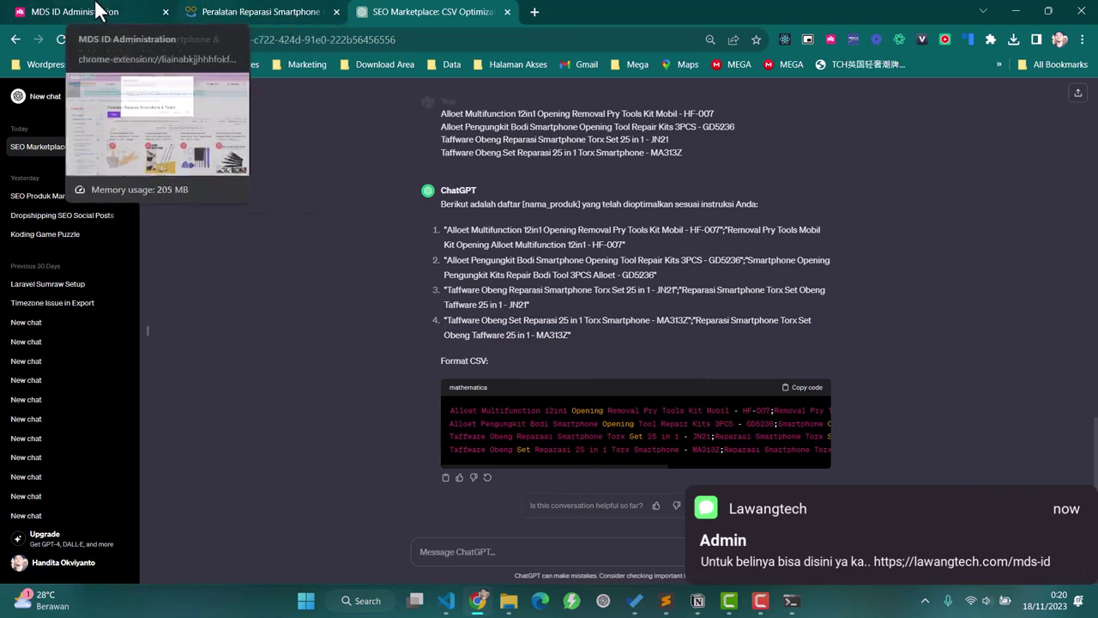
- Paste the CSV into MDS ID's Replace Judul dialog, replace the product titles and check the updated list
click(96, 10)
click(449, 204)
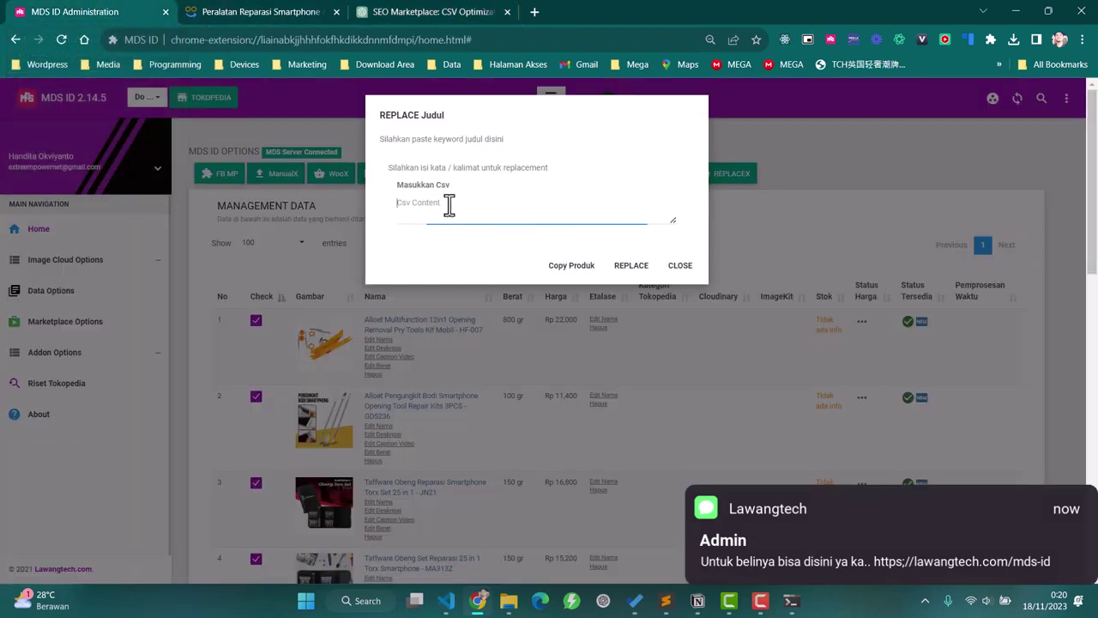
key(ctrl+v)
click(646, 278)
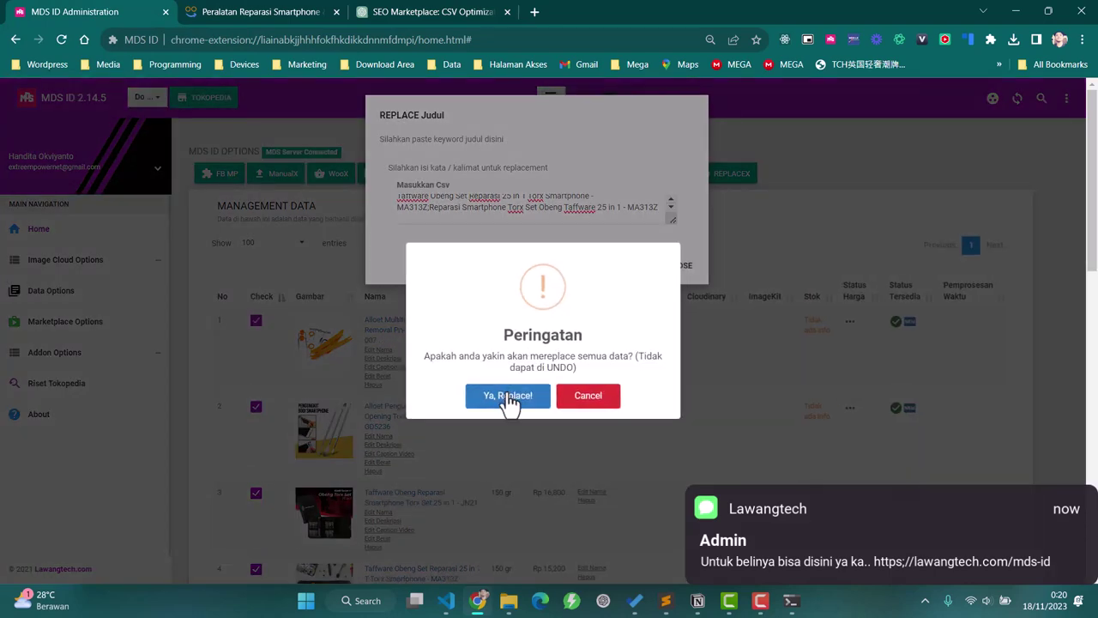
click(509, 396)
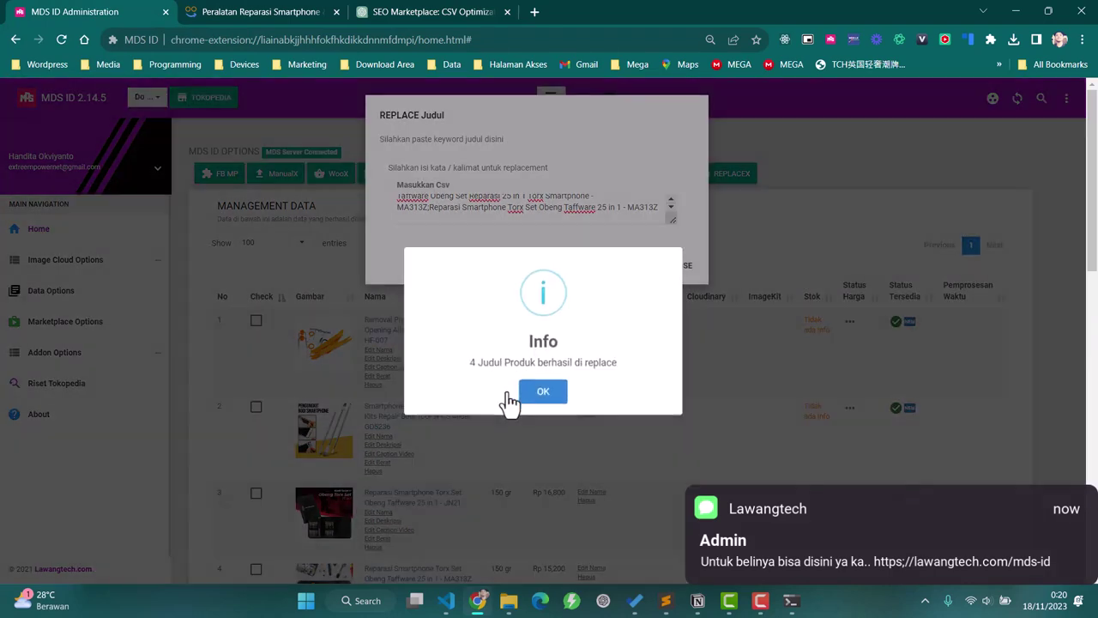
click(537, 395)
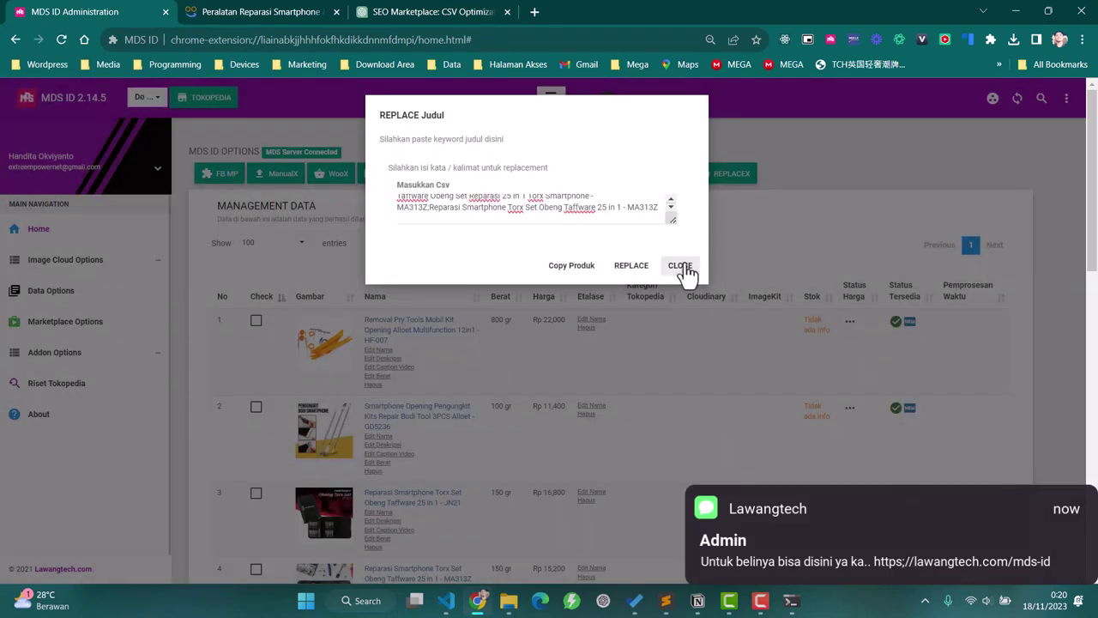
click(683, 266)
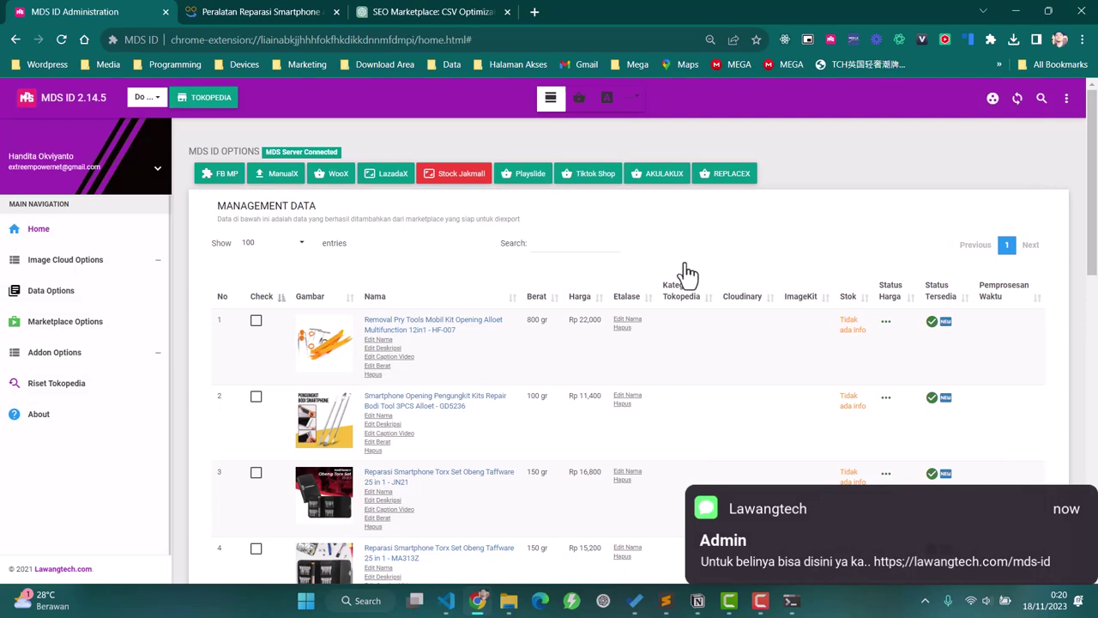
scroll(465, 335, down, 3)
scroll(466, 335, up, 3)
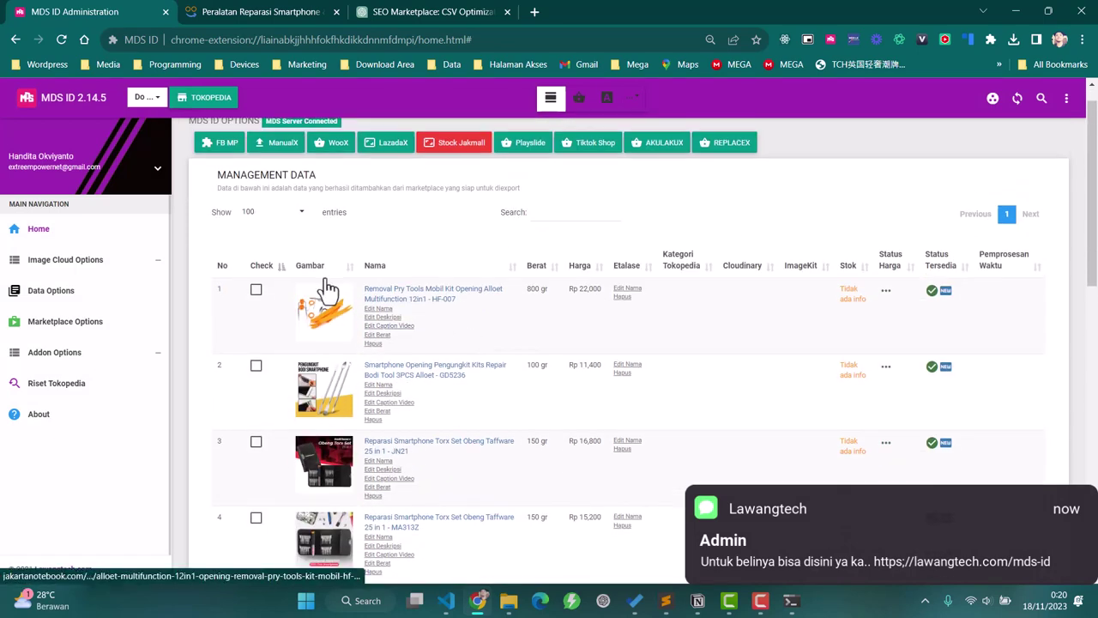
- Check the first two products and upload their images to Cloudinary
click(256, 291)
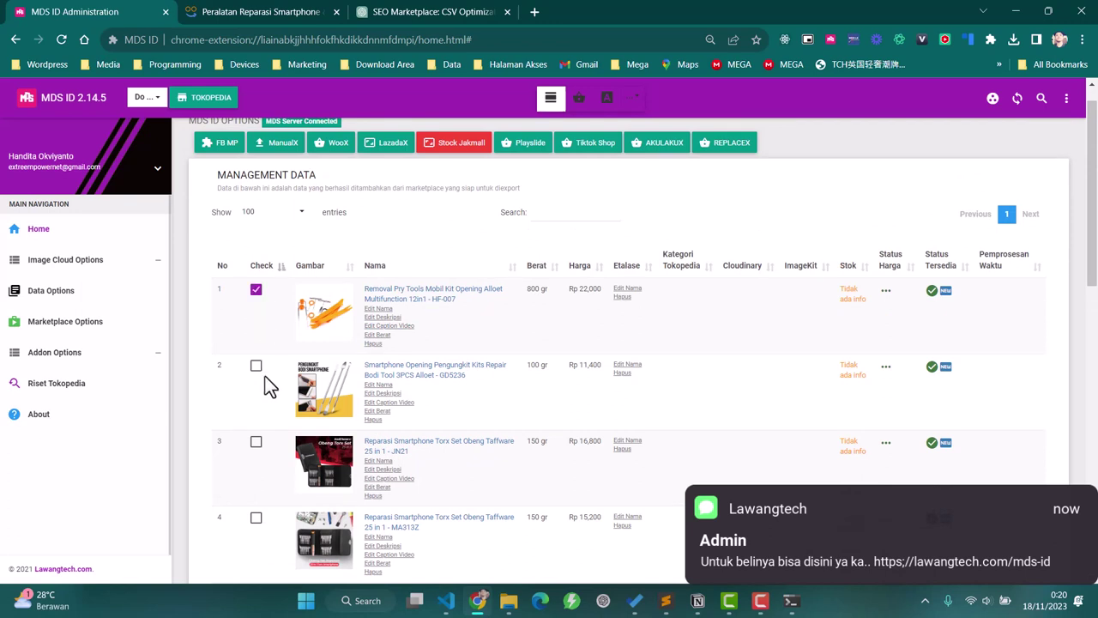
click(256, 367)
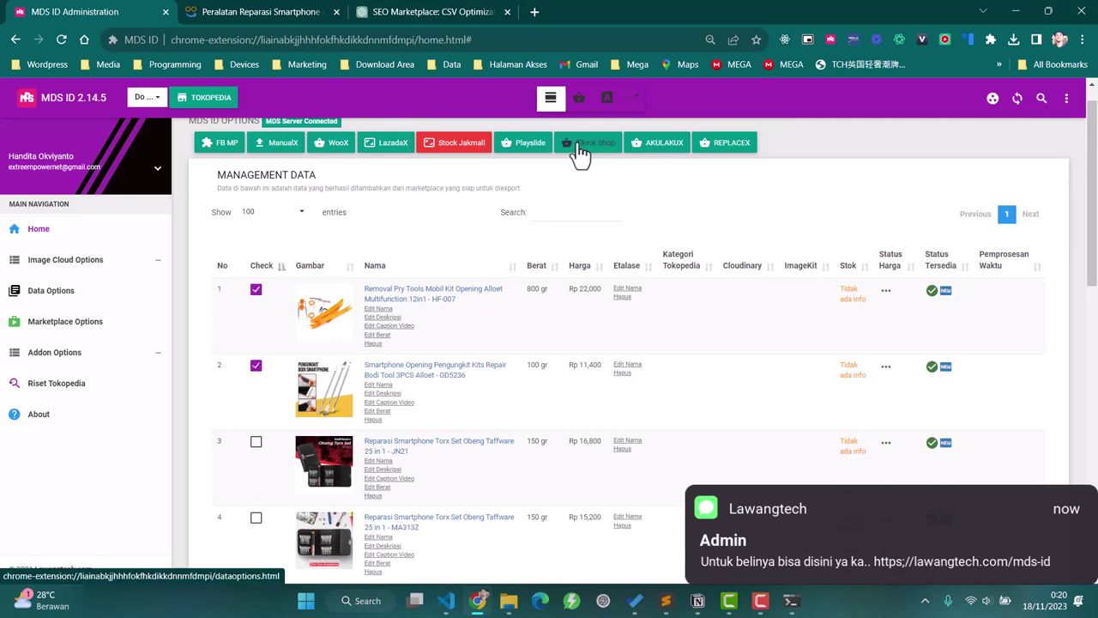
click(639, 102)
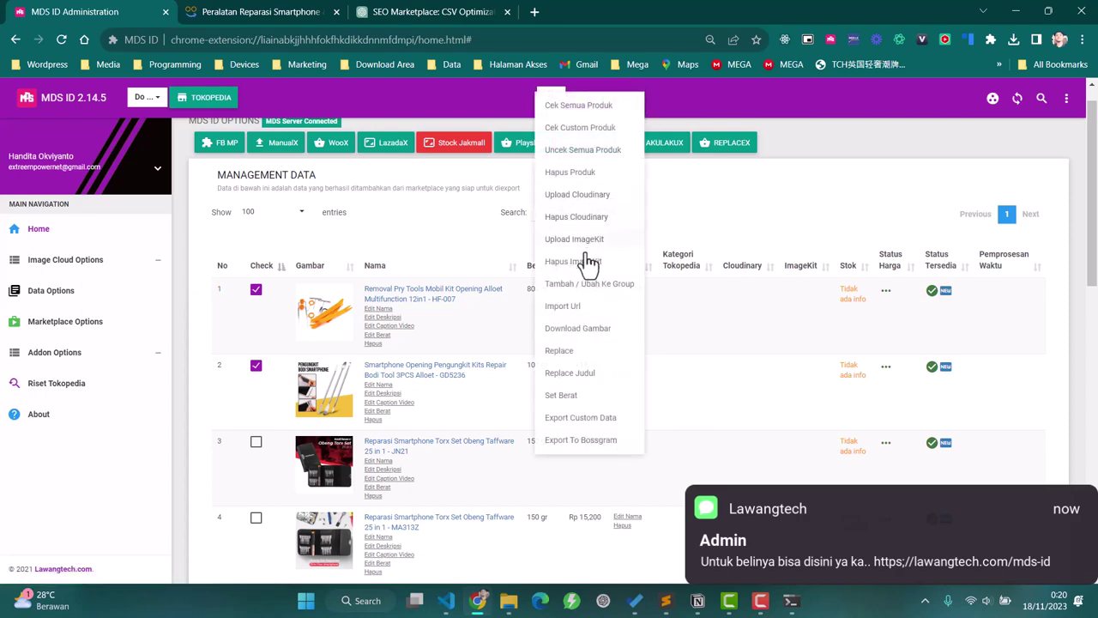
click(590, 197)
click(522, 407)
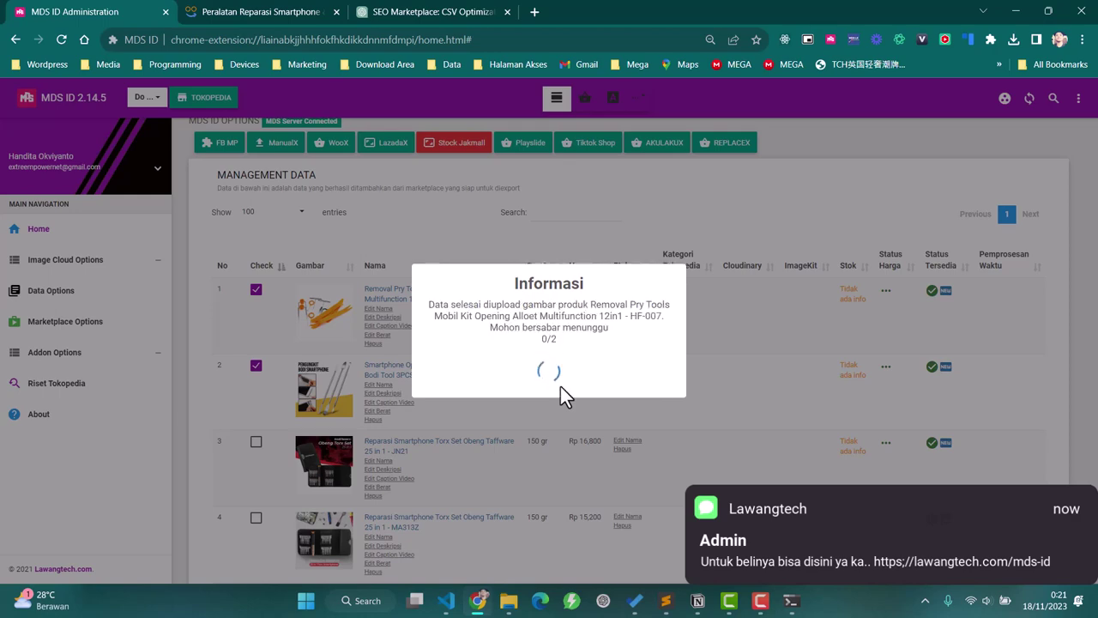
click(562, 397)
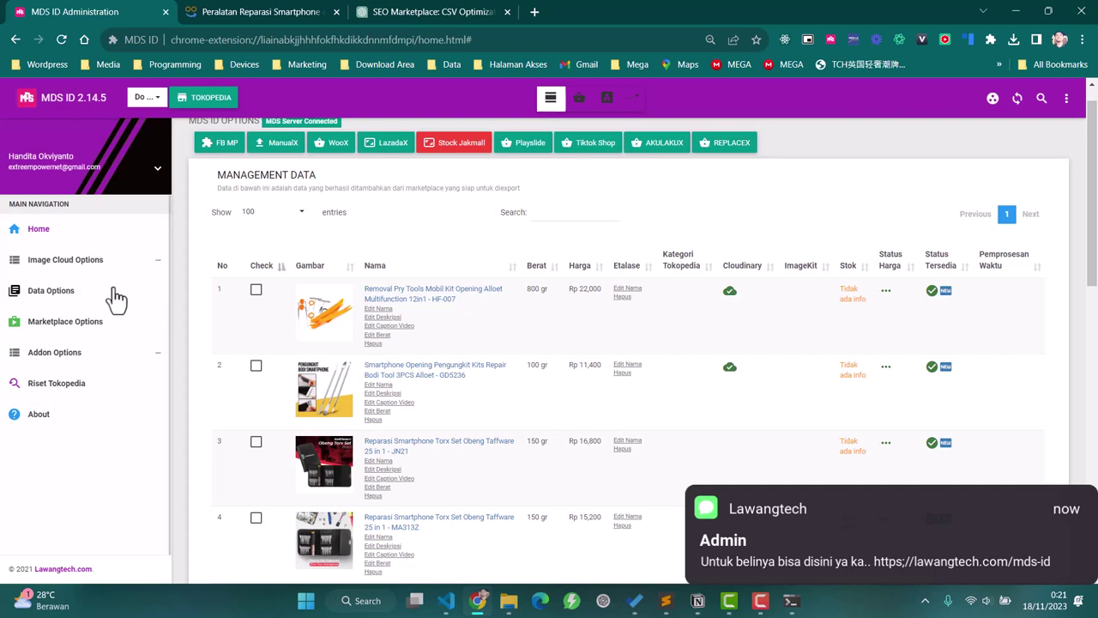
- Check the first two products again and open Lazada Seller Center in a new browser tab
click(256, 290)
click(257, 369)
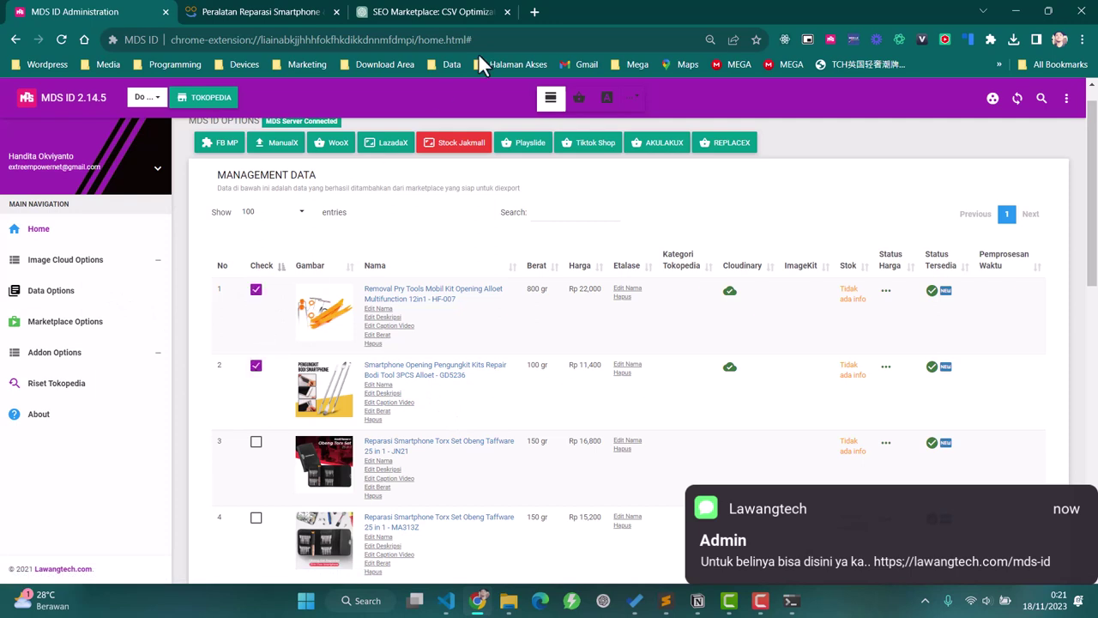
click(533, 9)
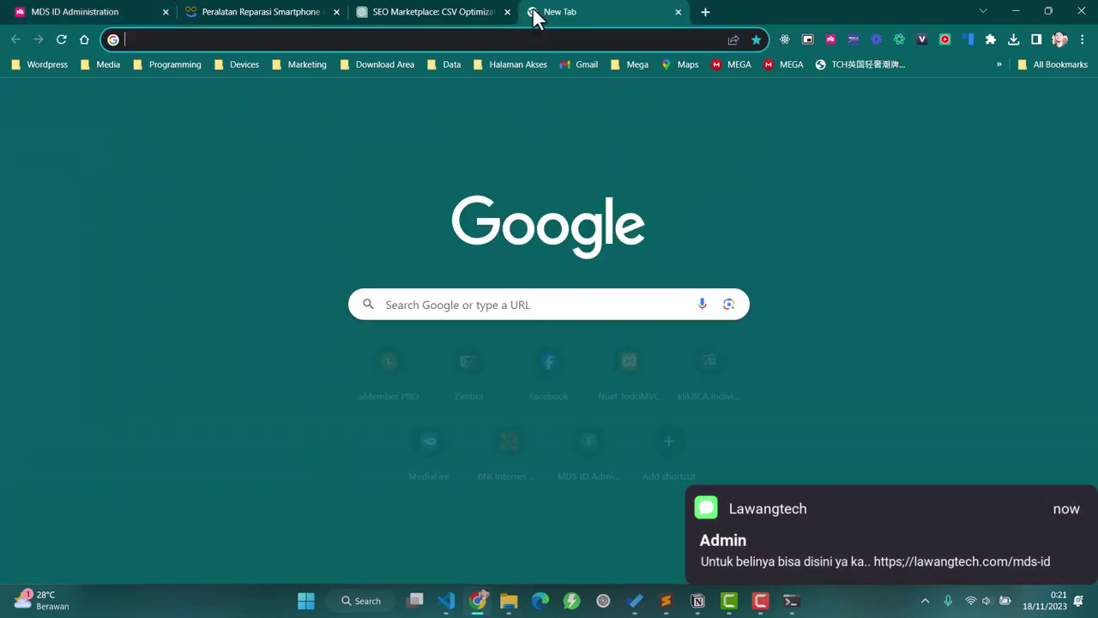
text(sellerce)
key(Return)
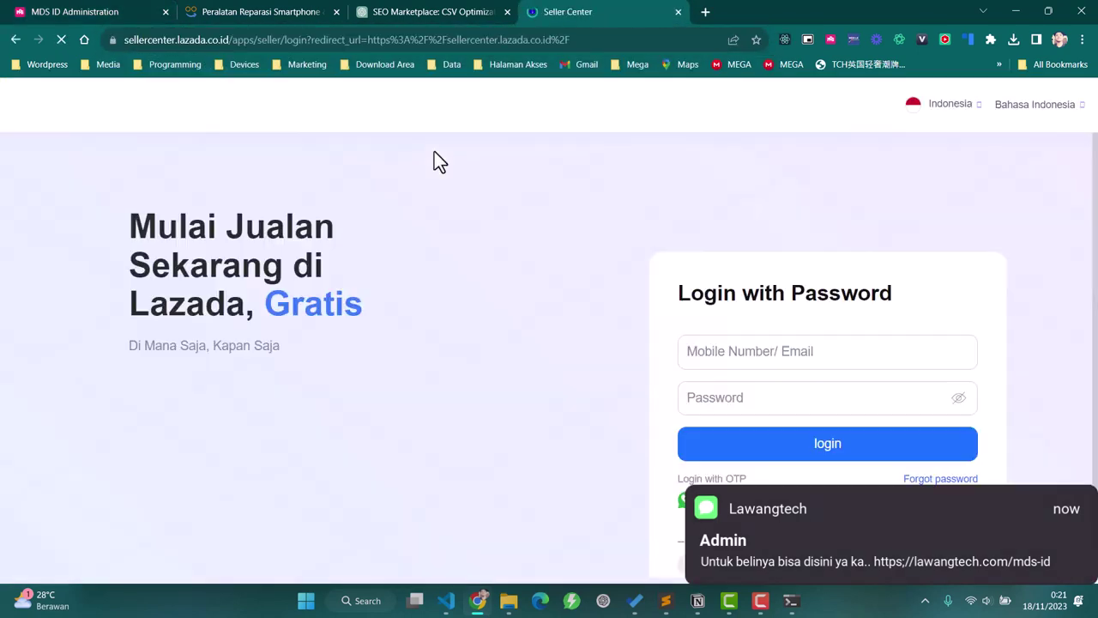
- Fill in the first saved account e-mail and password and log in to Lazada Seller Center
click(802, 351)
click(808, 394)
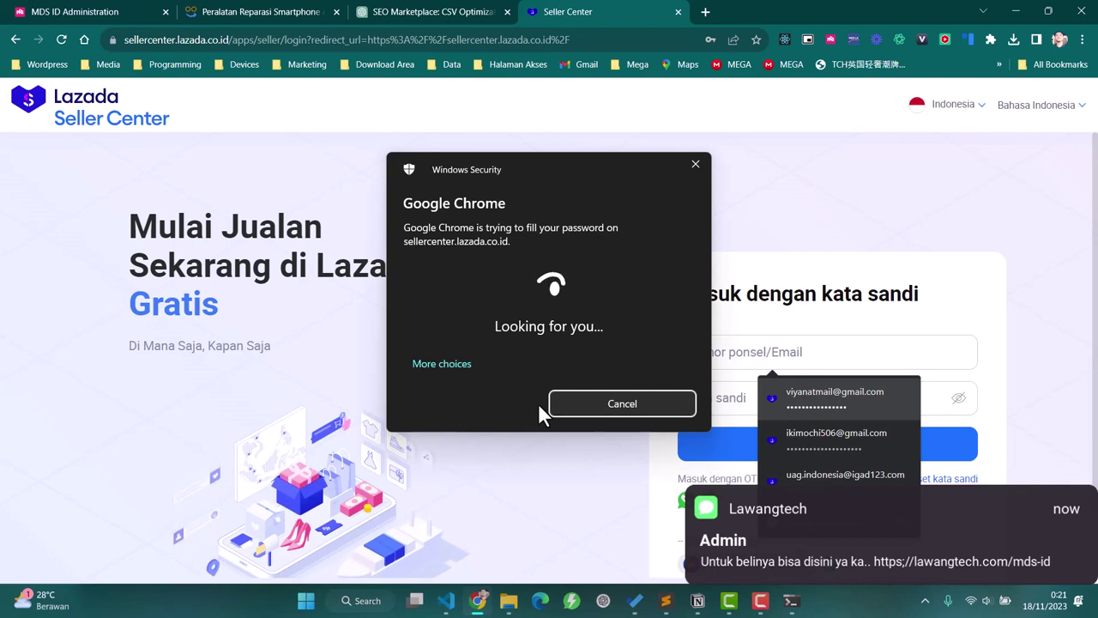
click(512, 422)
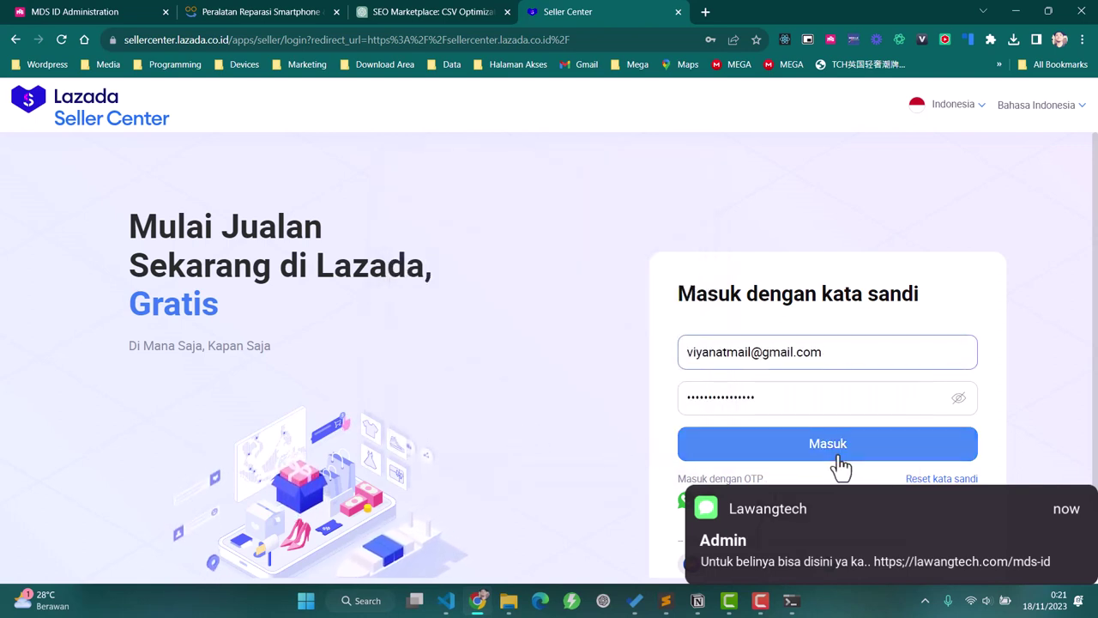
click(834, 453)
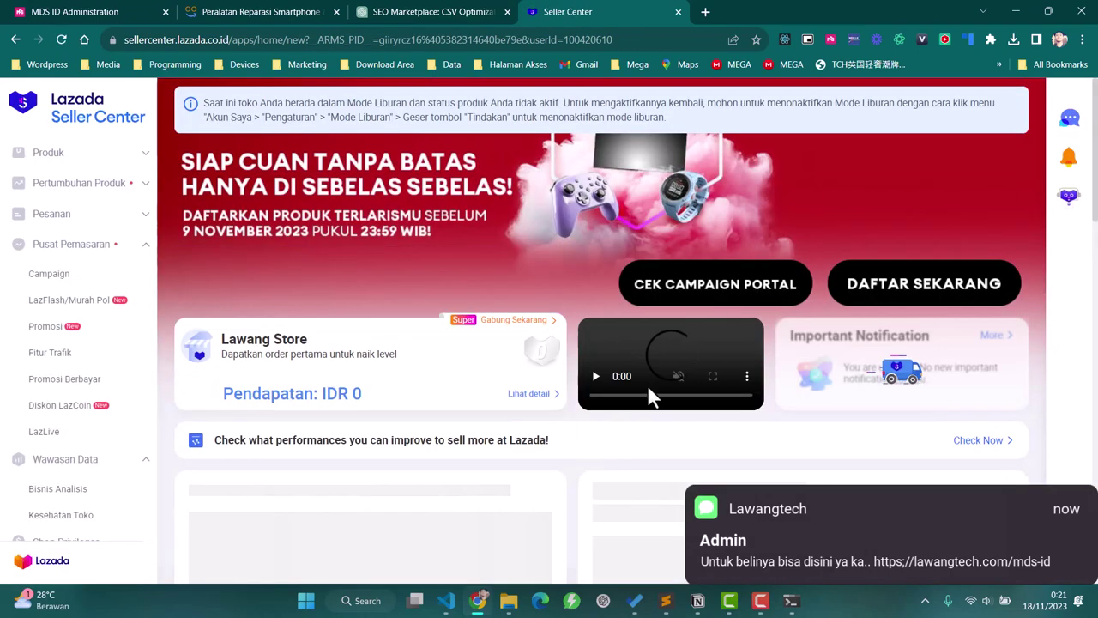
- Add the Lazada account's e-mail to MDS ID through its browser extension and confirm the addition
click(791, 603)
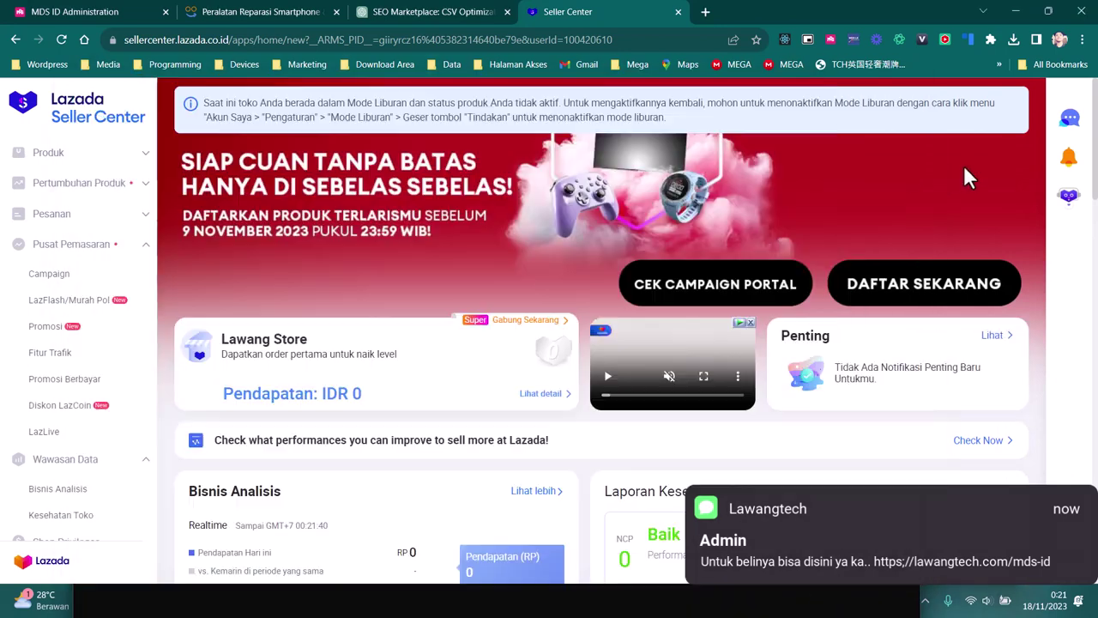
click(832, 41)
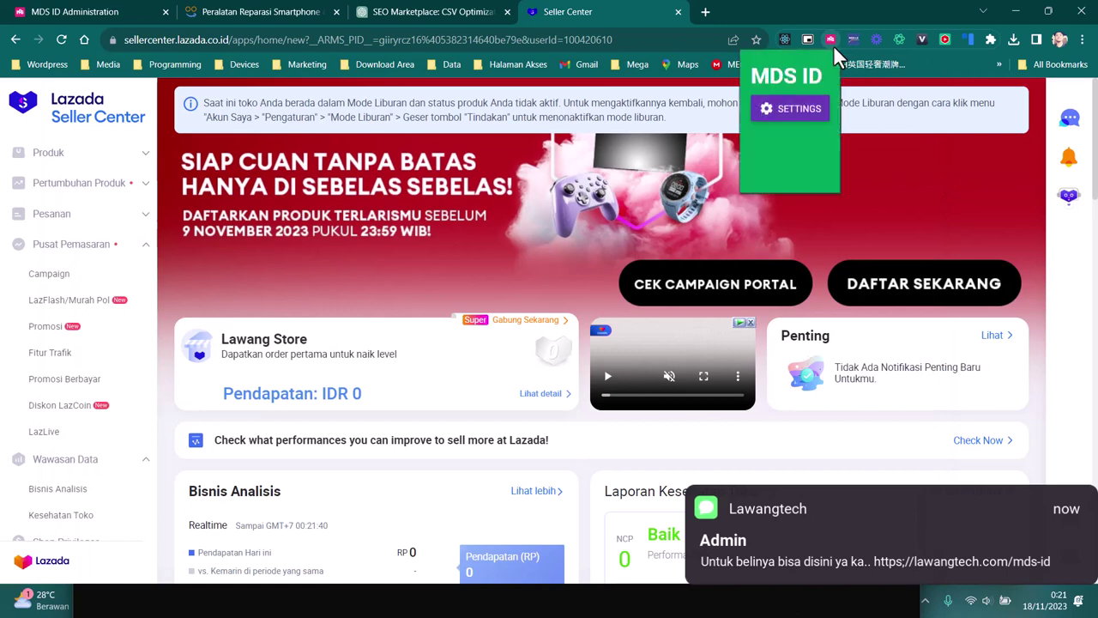
click(757, 180)
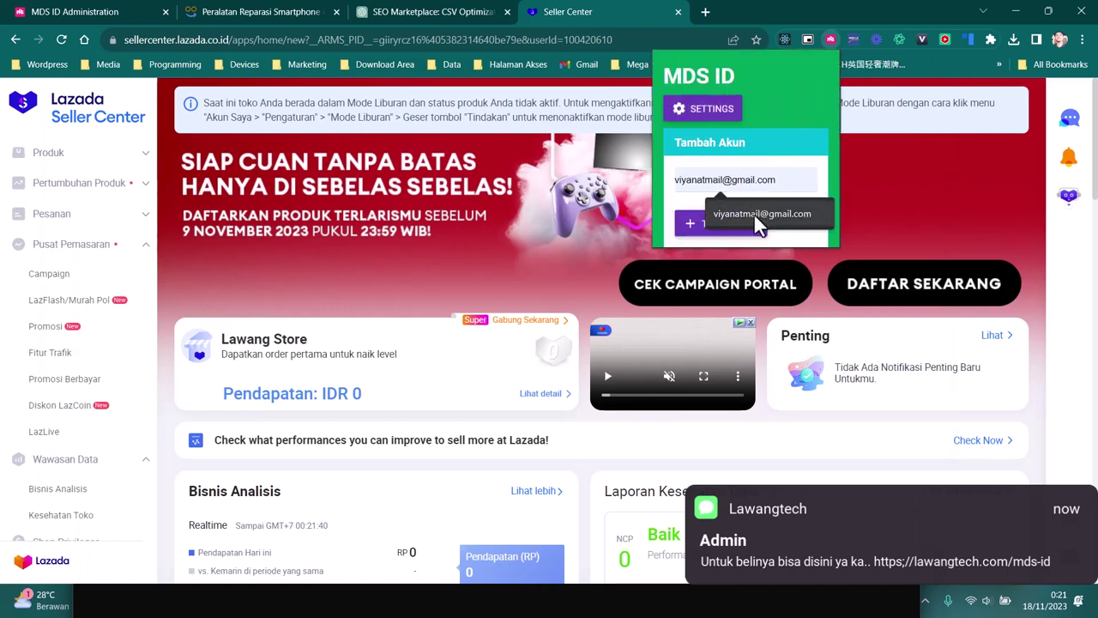
click(755, 213)
click(715, 241)
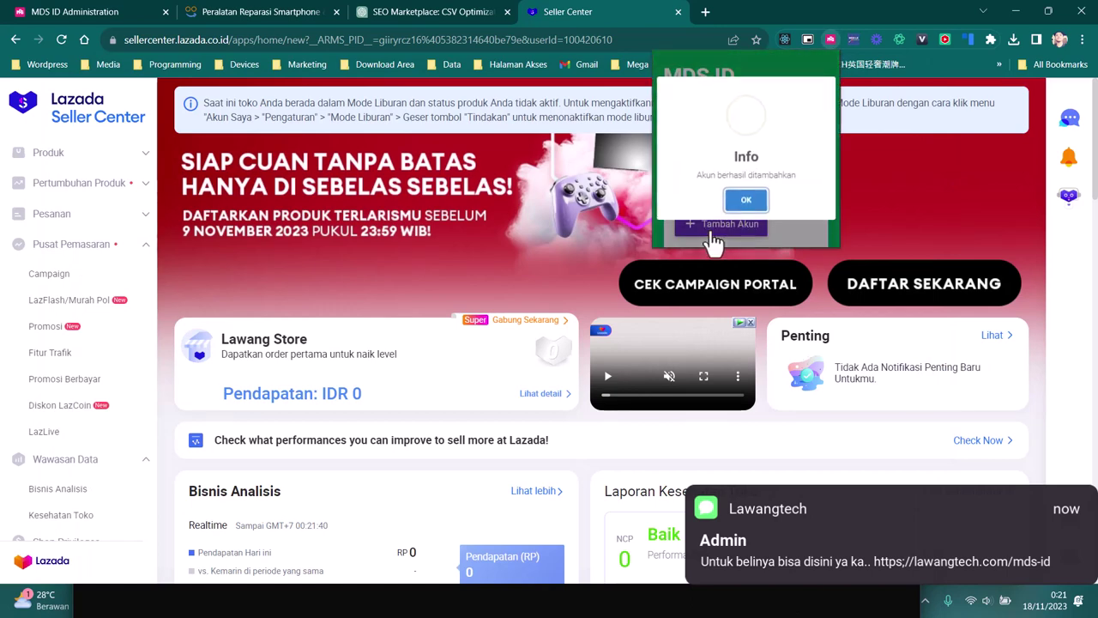
click(747, 202)
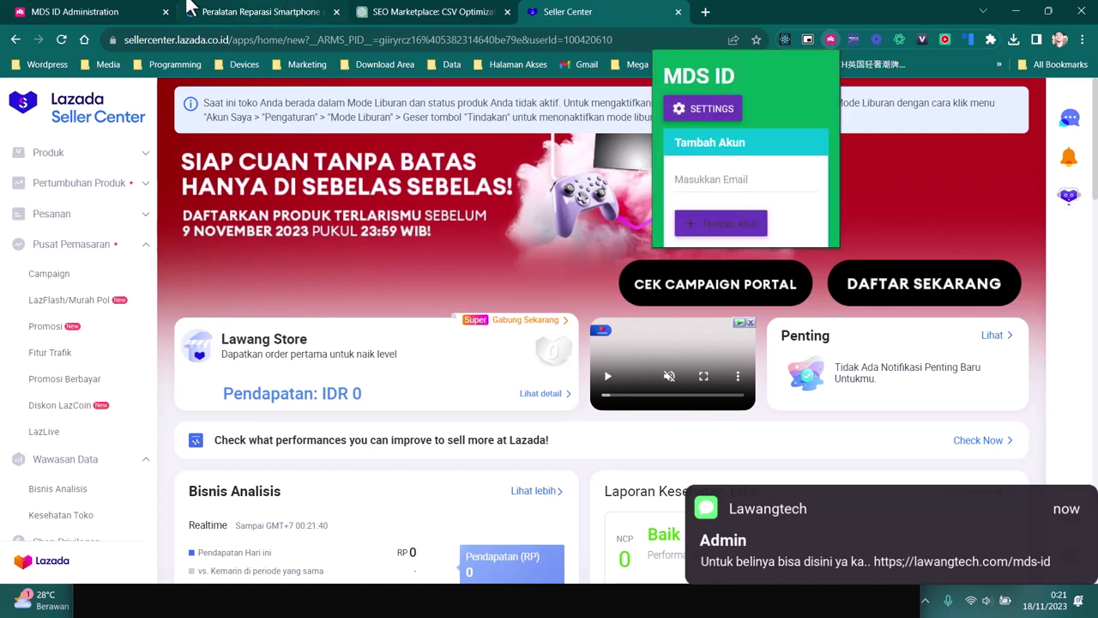
- Return to MDS ID Administration and open the Lazadax addon options
click(141, 10)
scroll(143, 271, down, 1)
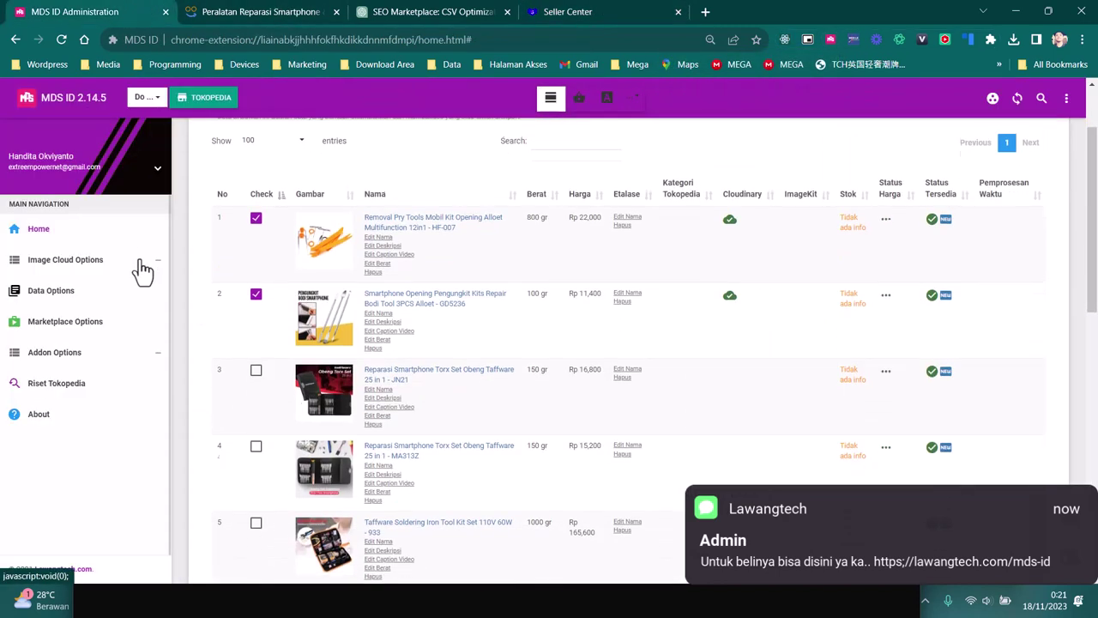
click(108, 356)
scroll(148, 392, down, 1)
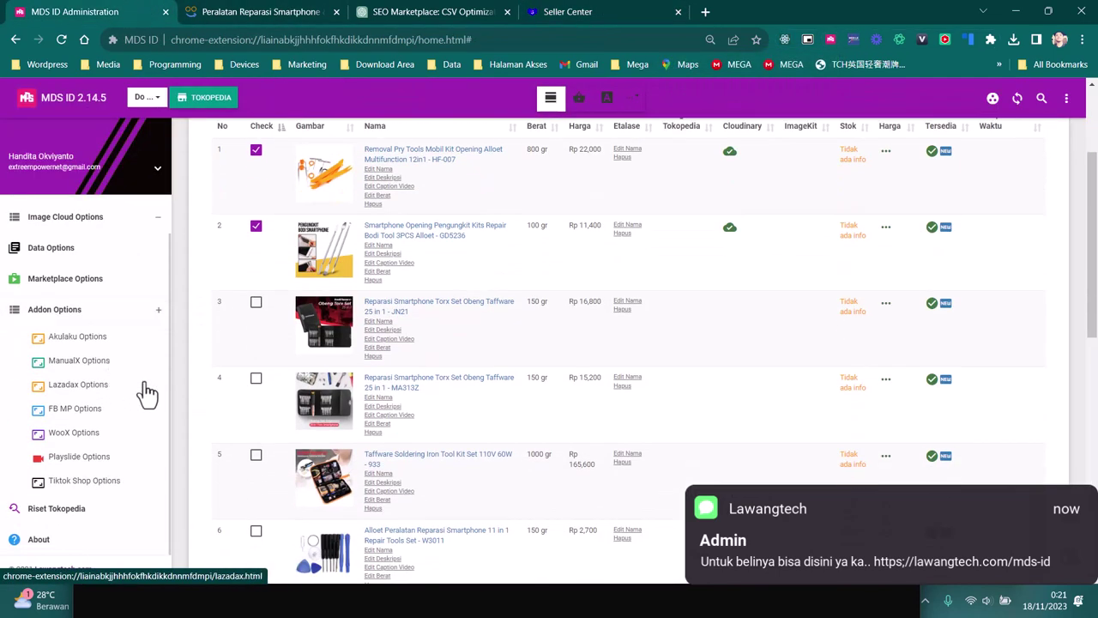
click(101, 385)
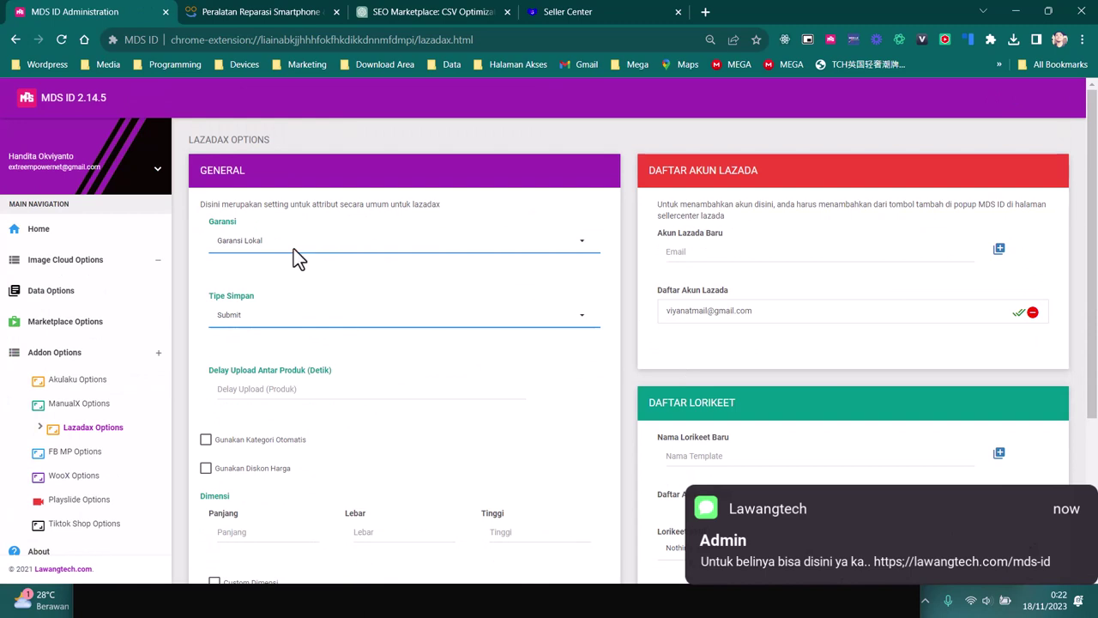
- Enable automatic categories and set the package dimensions to length 30, width 20 and height 10
scroll(261, 408, down, 2)
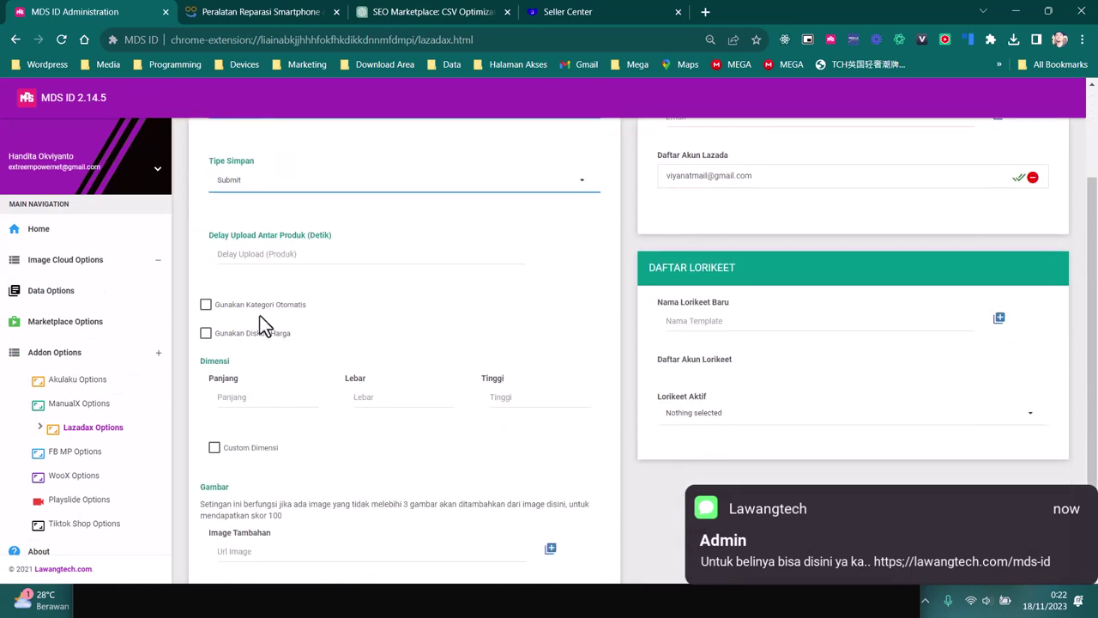
click(252, 307)
click(243, 396)
text(30)
key(Tab)
text(20)
key(Tab)
text(10)
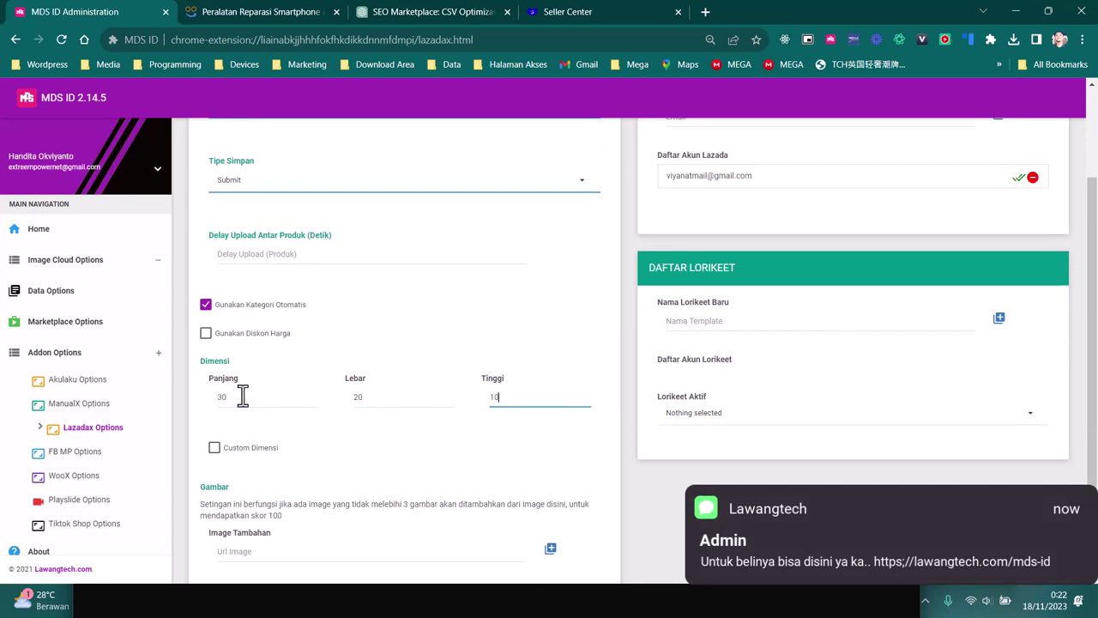
- Enable the discount price with a percentage markup of 30
scroll(258, 382, down, 1)
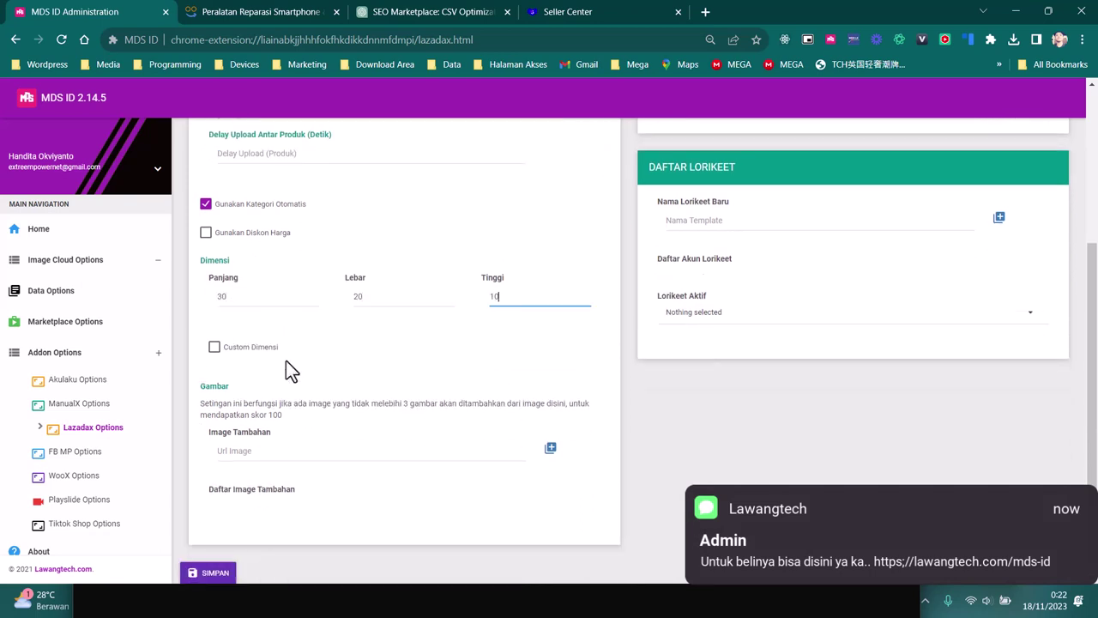
click(230, 241)
click(519, 311)
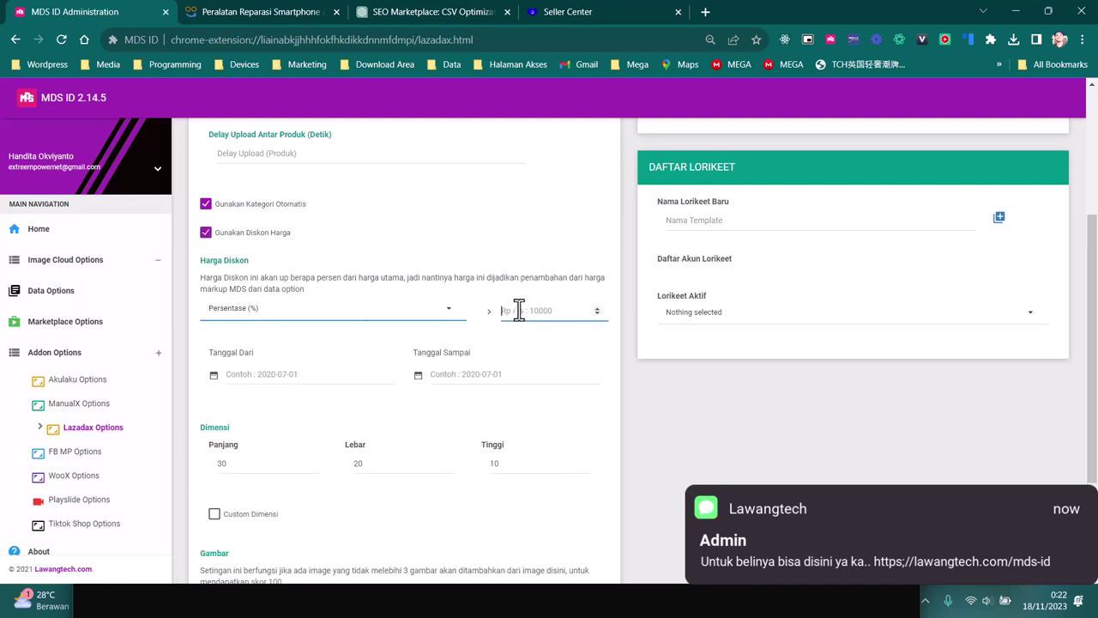
text(30)
- Set the discount period from 2023-11-18 to 2023-11-30
scroll(553, 378, down, 2)
click(300, 240)
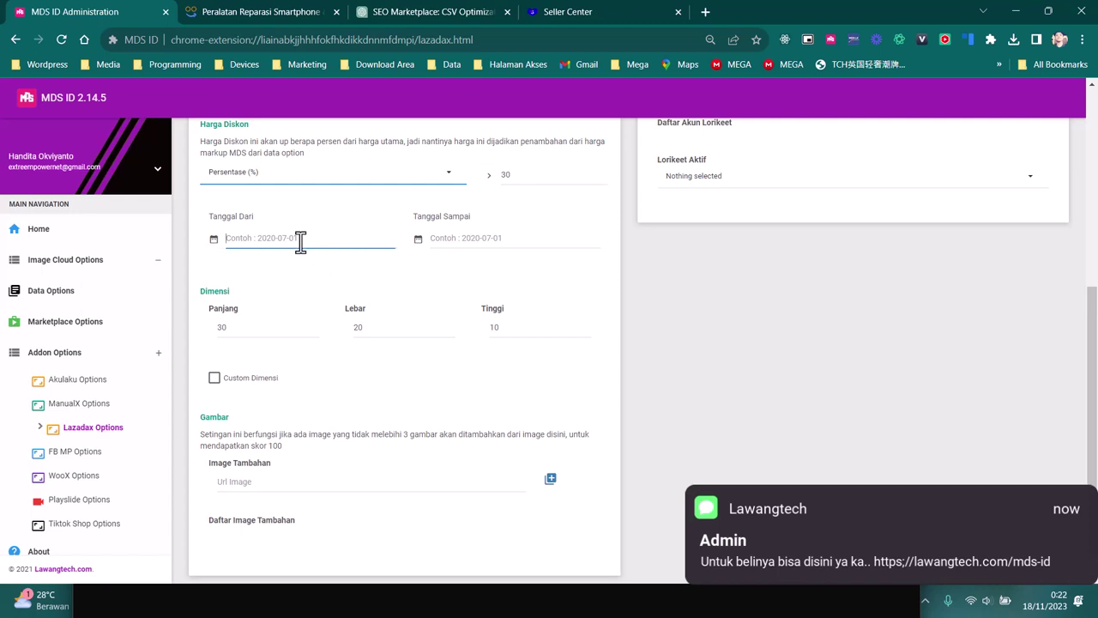
text(1)
key(BackSpace)
text(2)
key(BackSpace)
key(BackSpace)
key(BackSpace)
text(2023-11-18)
key(Tab)
text(20)
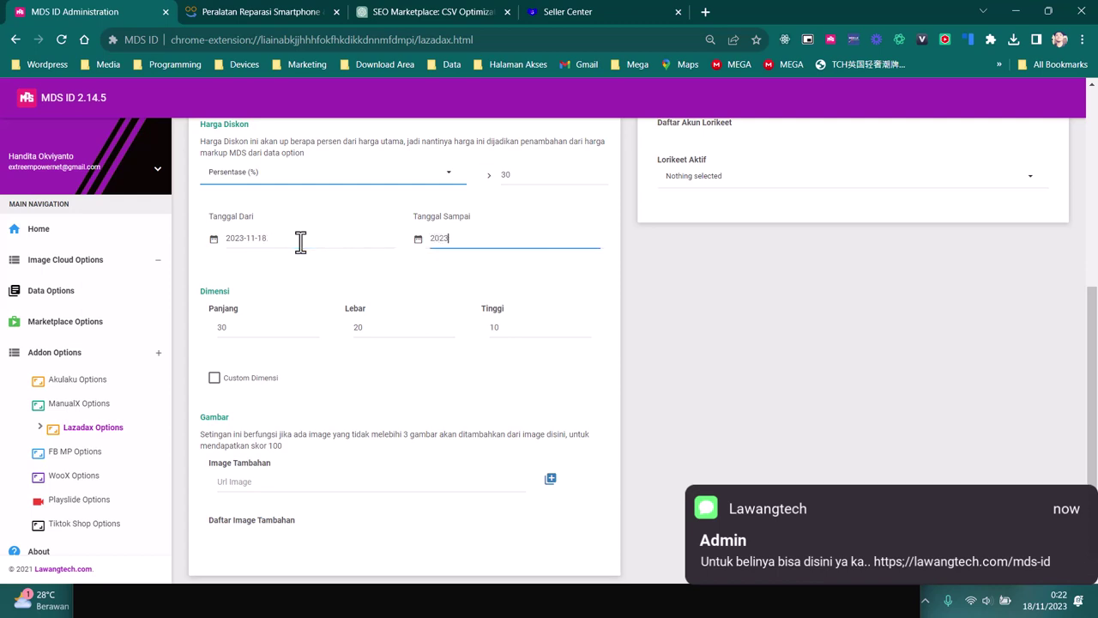
text(23-11-30)
scroll(434, 262, down, 1)
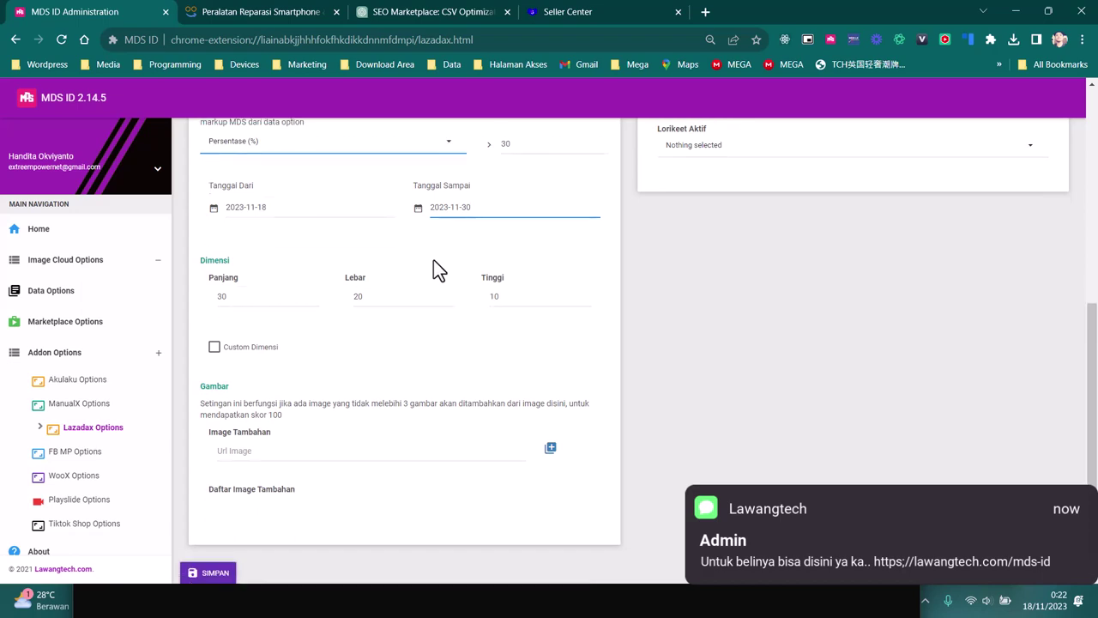
- Review the Lazadax general settings, including warranty, save type, discount, dimensions and the additional image field
scroll(433, 260, up, 3)
scroll(433, 260, up, 3)
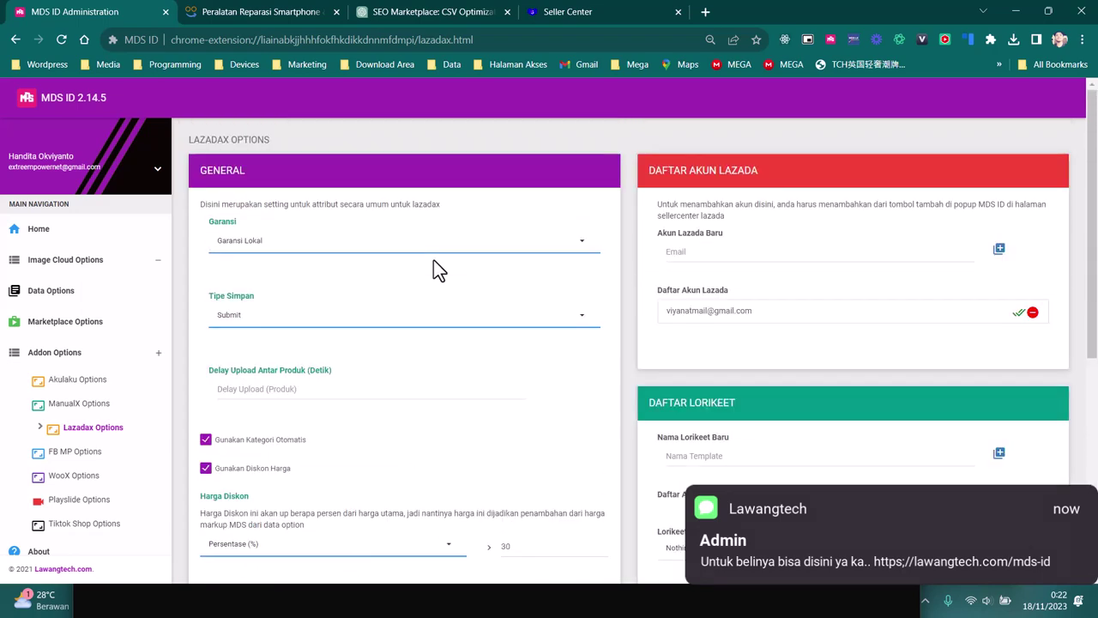
scroll(433, 260, down, 6)
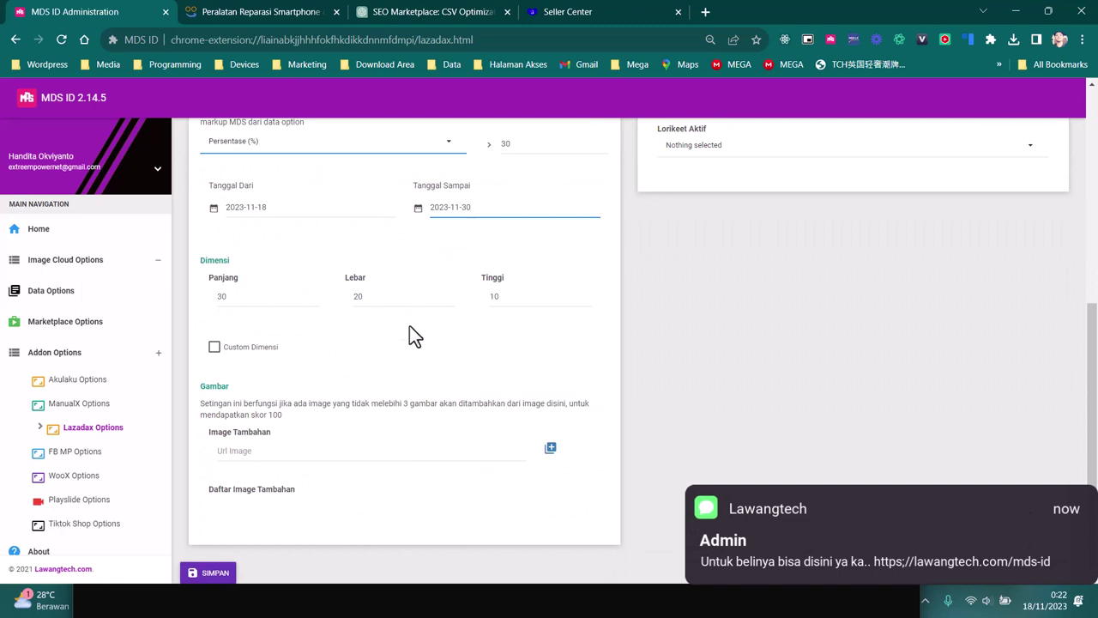
click(337, 456)
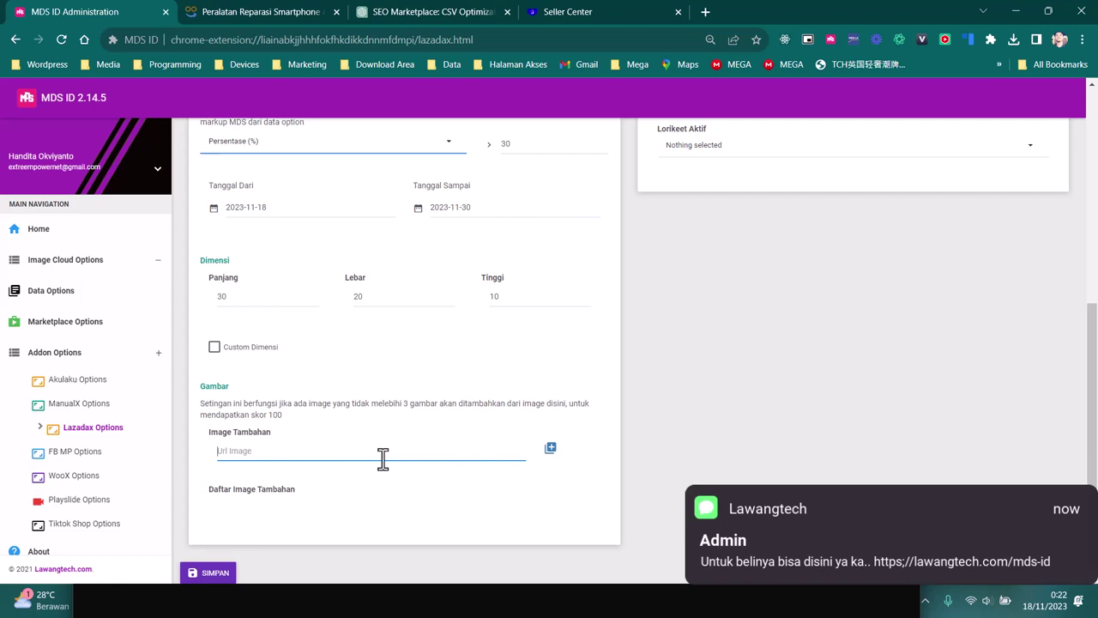
scroll(382, 459, up, 2)
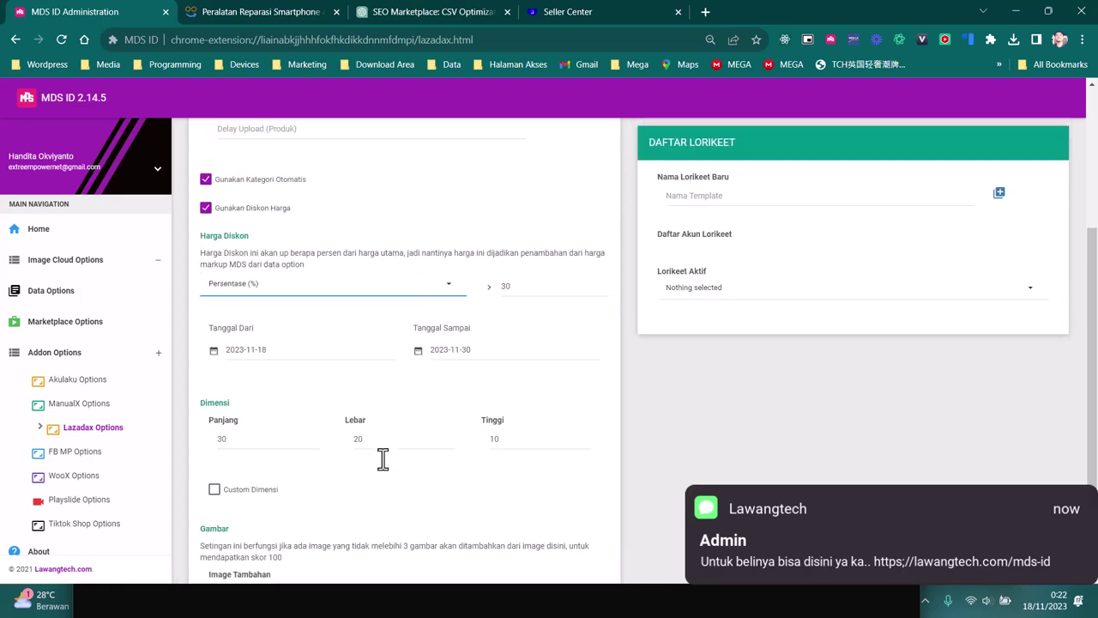
scroll(661, 414, up, 3)
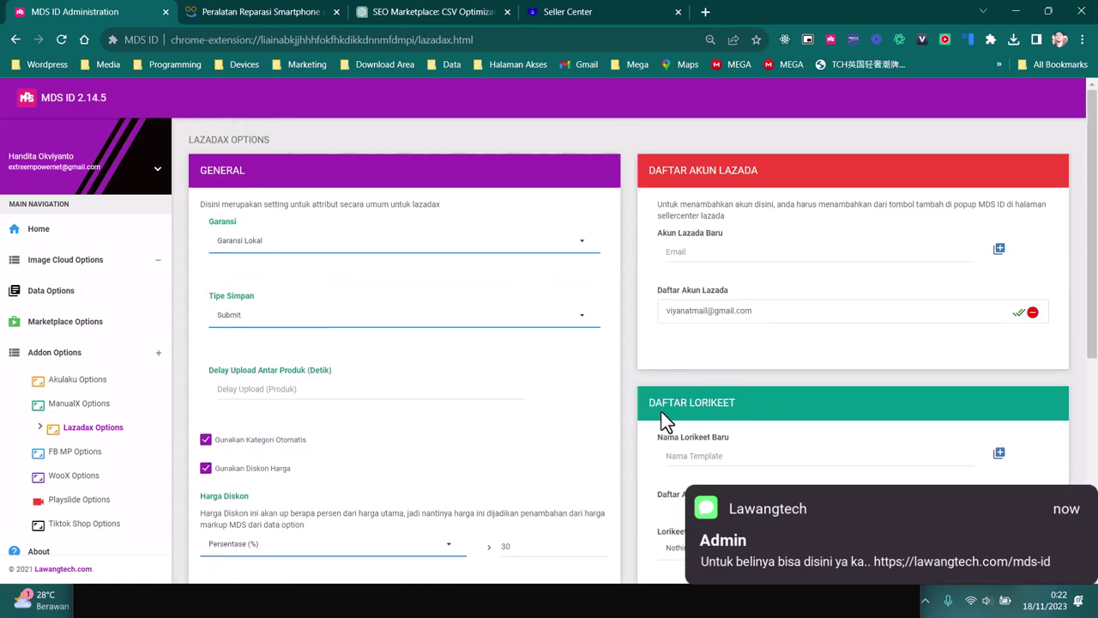
- Add a Lorikeet template named "lorikeet" and open it in the editor
scroll(755, 352, down, 3)
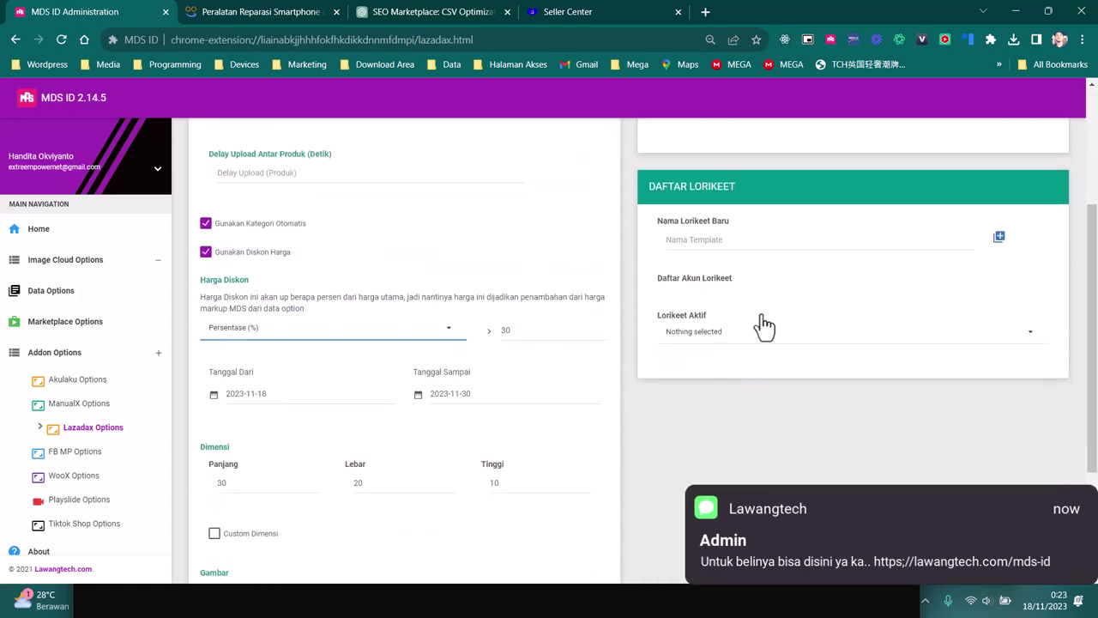
click(704, 239)
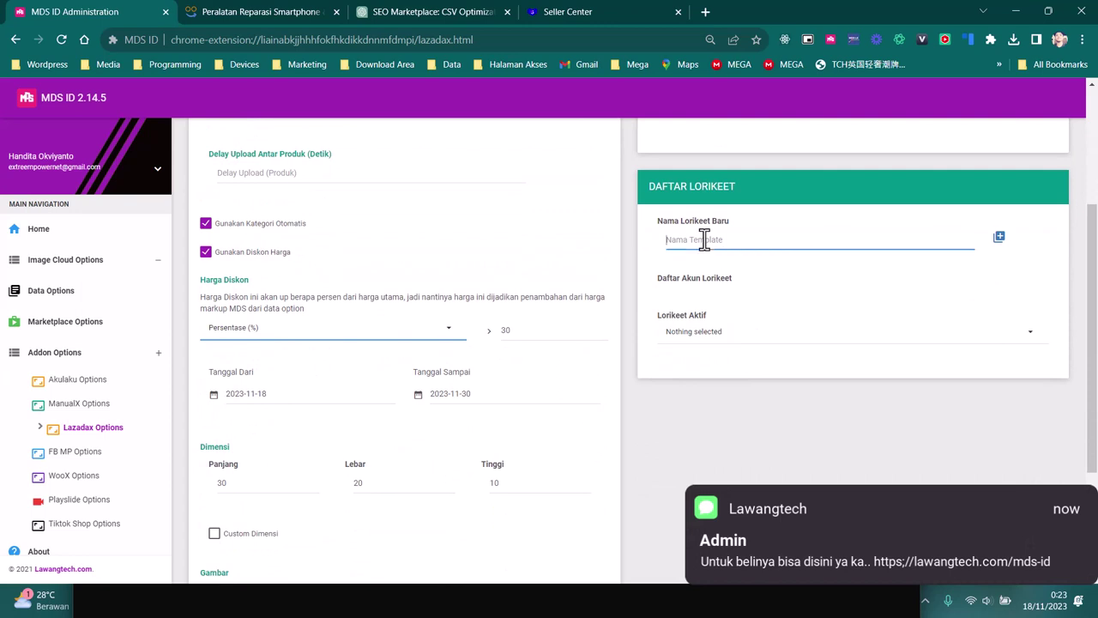
text(lorikeet)
key(Return)
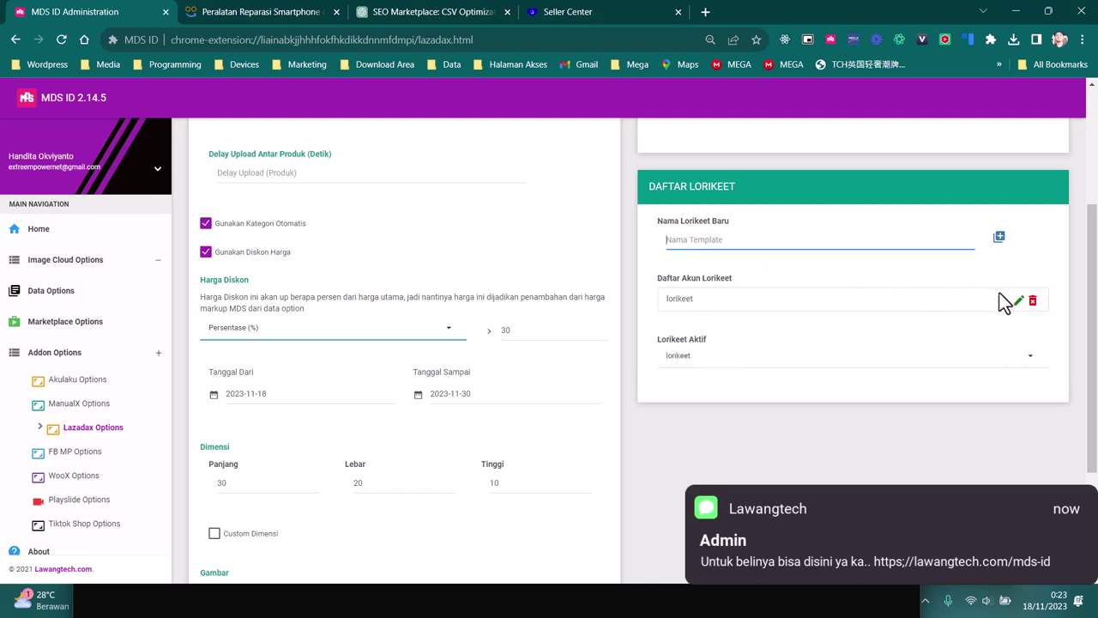
click(1017, 302)
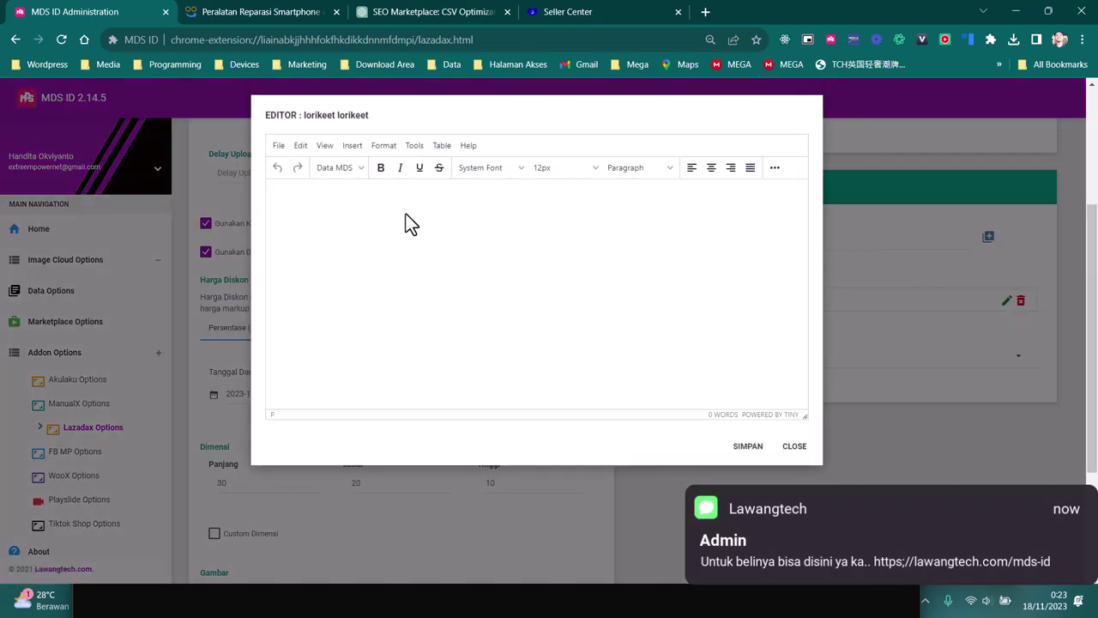
- Insert the Picture 1 and Deskripsi data placeholders into the lorikeet template
click(361, 168)
click(368, 264)
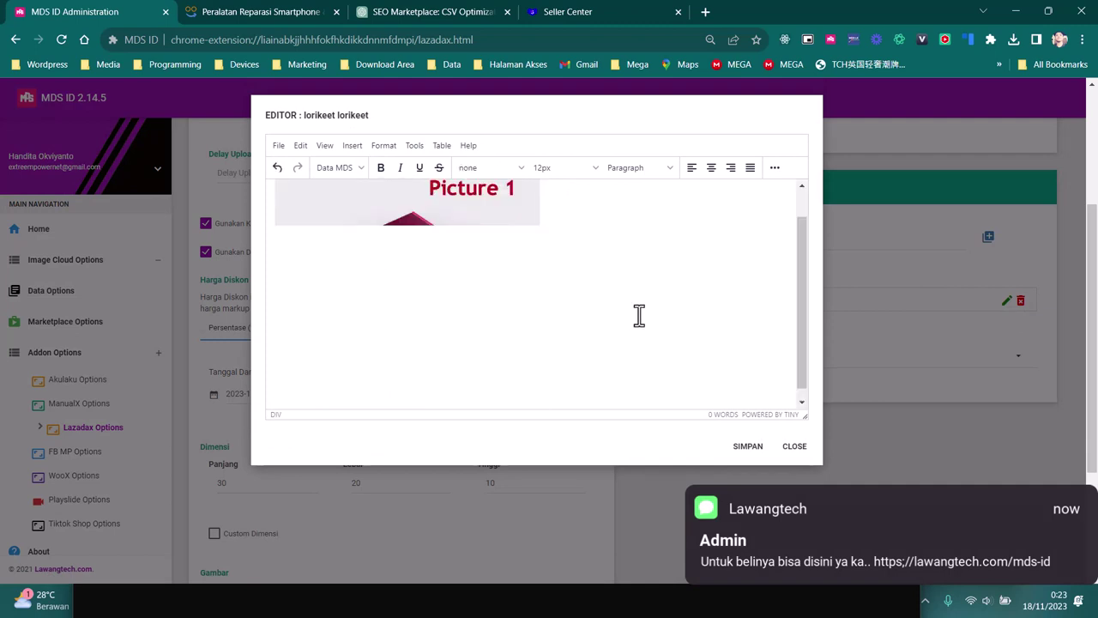
scroll(640, 316, down, 1)
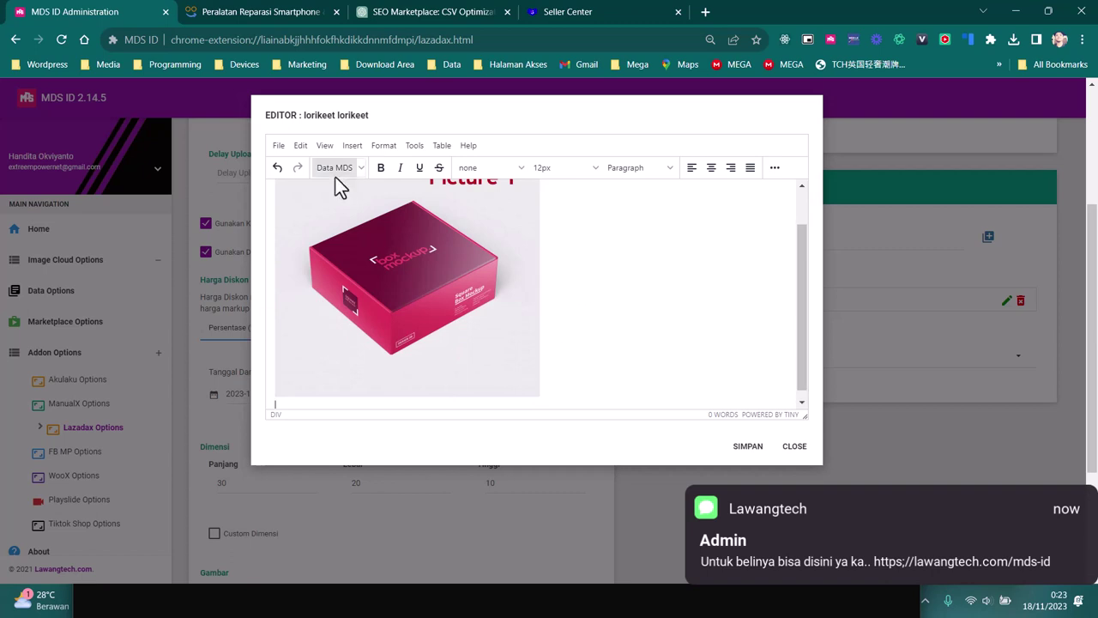
click(362, 168)
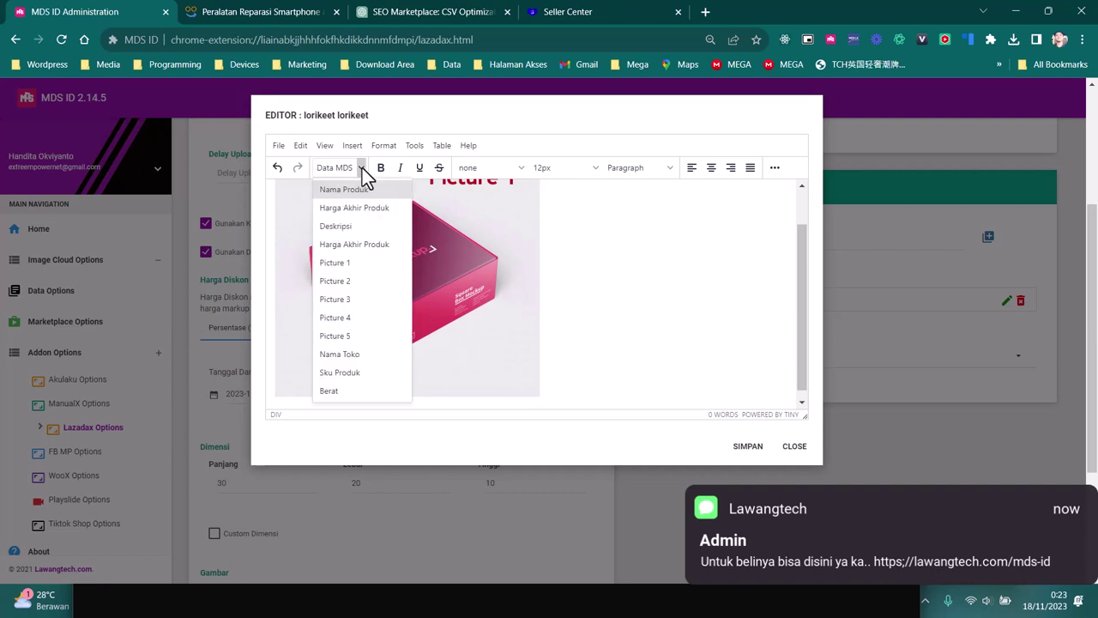
click(359, 229)
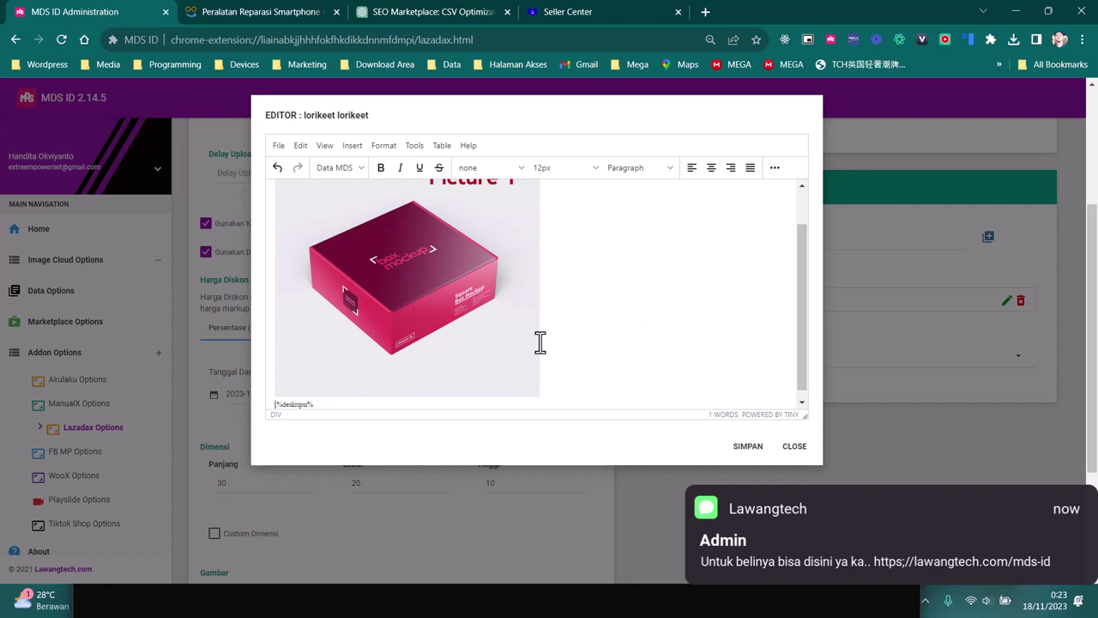
- Add a bold "DESKRIPSI" heading directly above the description placeholder
scroll(540, 342, down, 1)
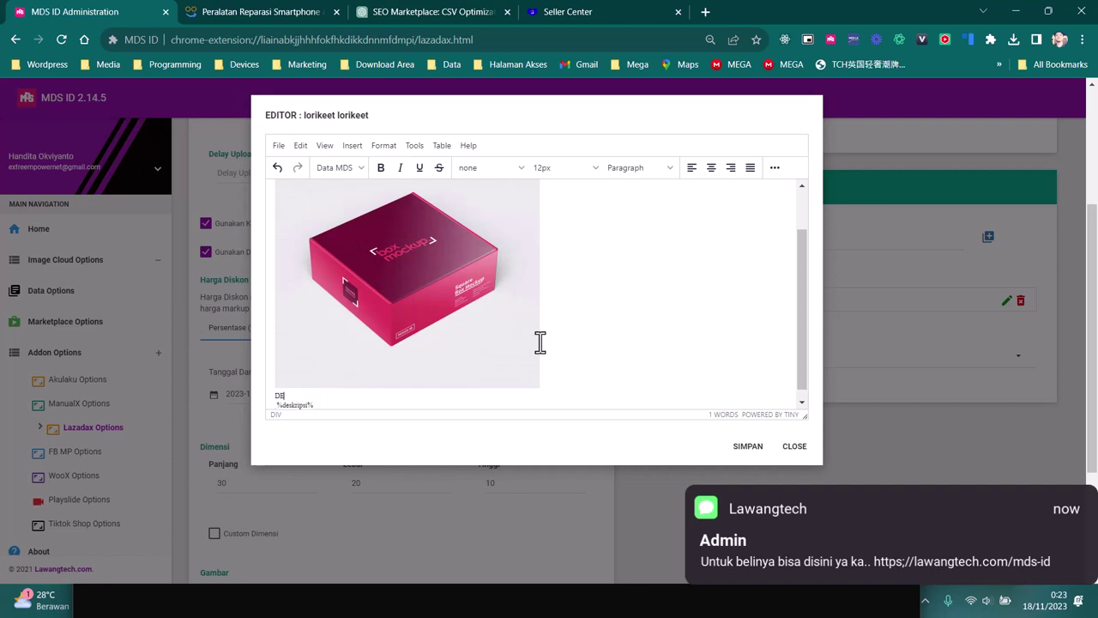
text(SKRIPSI)
key(shift+Home)
click(382, 168)
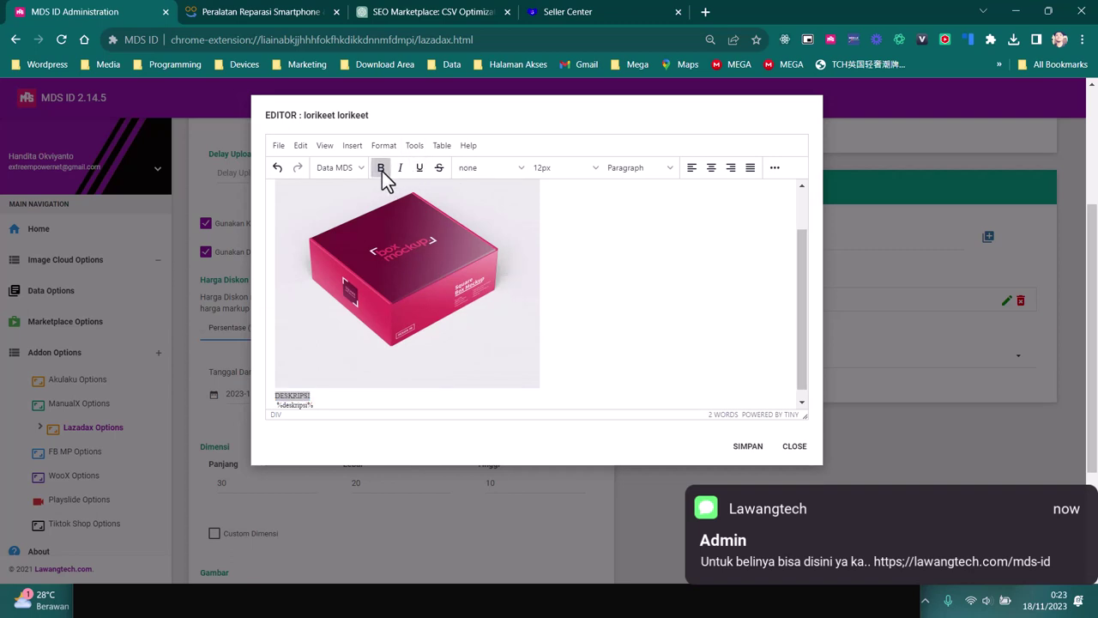
- Add a "Notes:" section below the description placeholder with the line "- Penjualan dari toko akan diproses maksimal 3 hari"
click(360, 404)
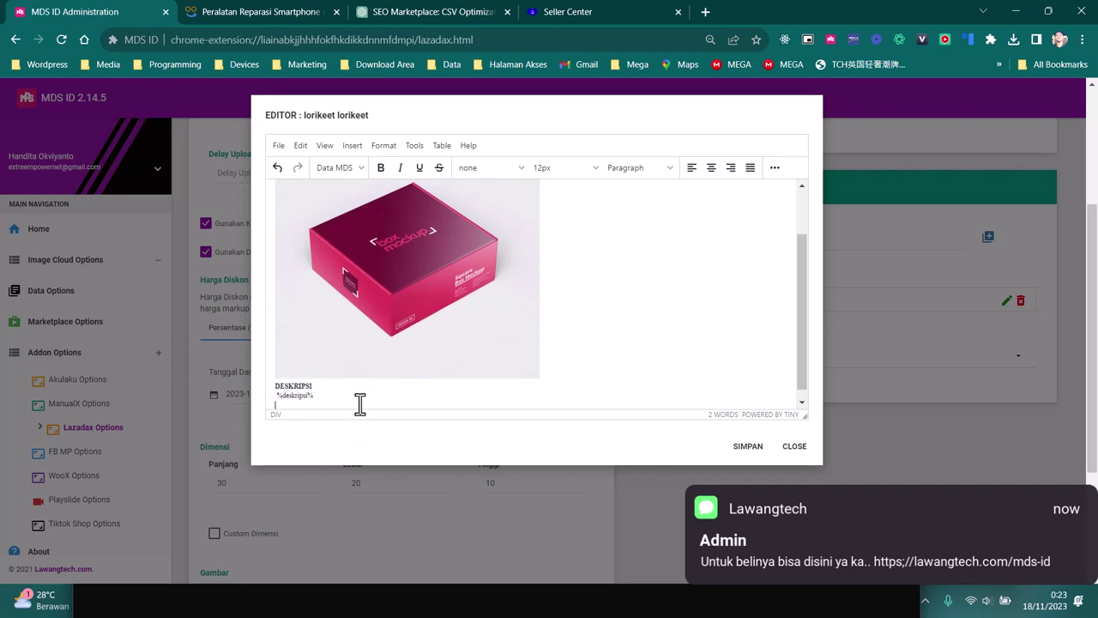
key(Return)
key(Return)
text(N)
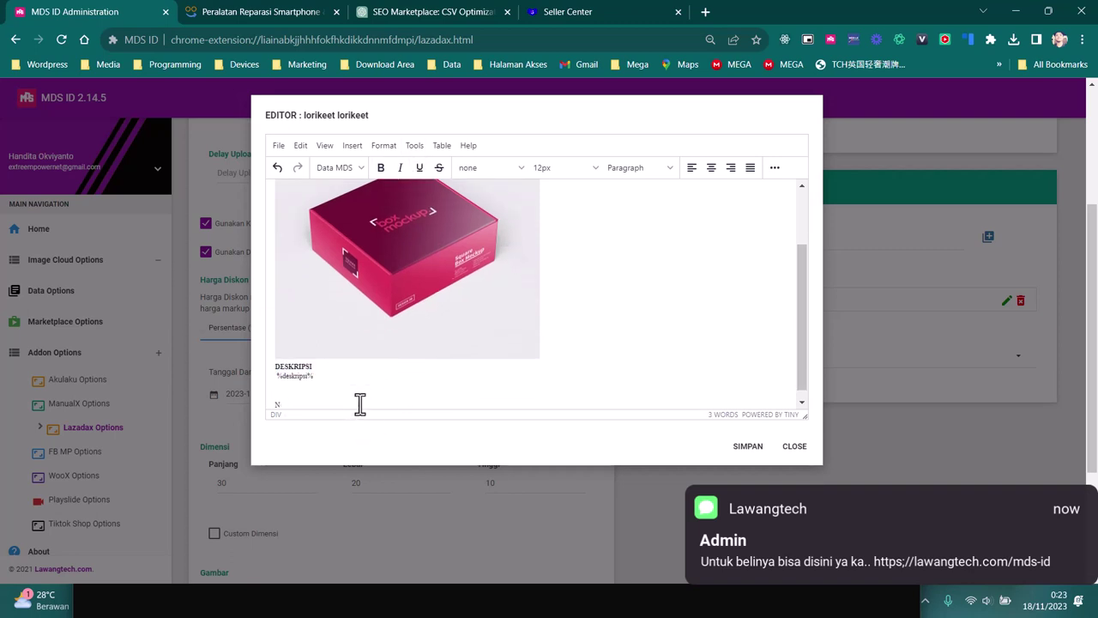
text(Otes:)
key(Return)
text(-)
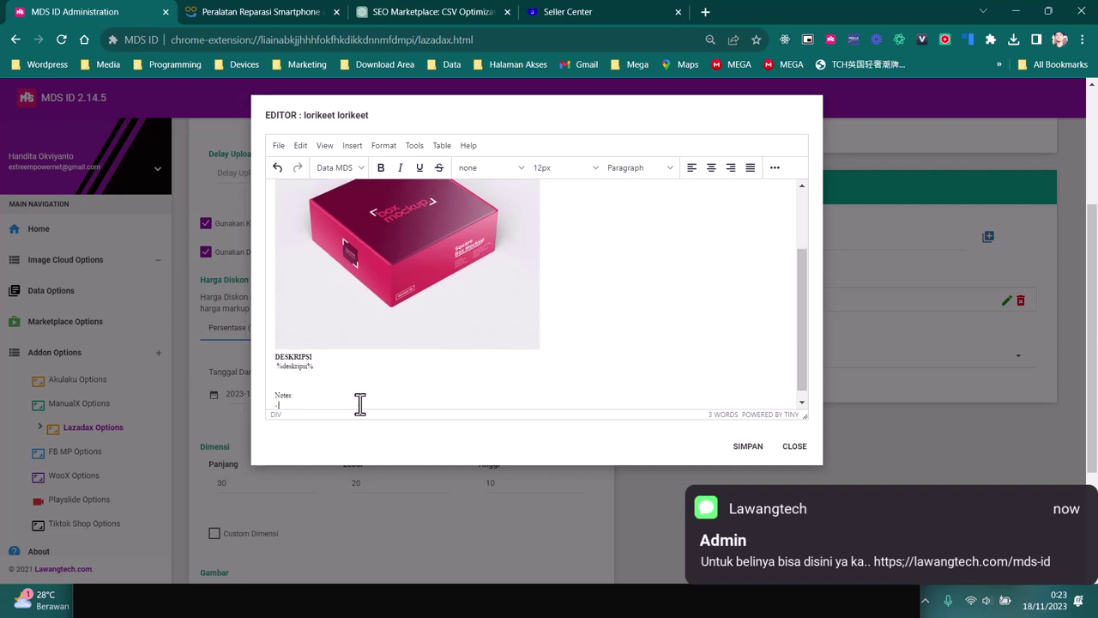
text( Penjualan dari toko a)
text(oses se)
key(BackSpace)
key(BackSpace)
text(maksimal 3 hari)
key(Return)
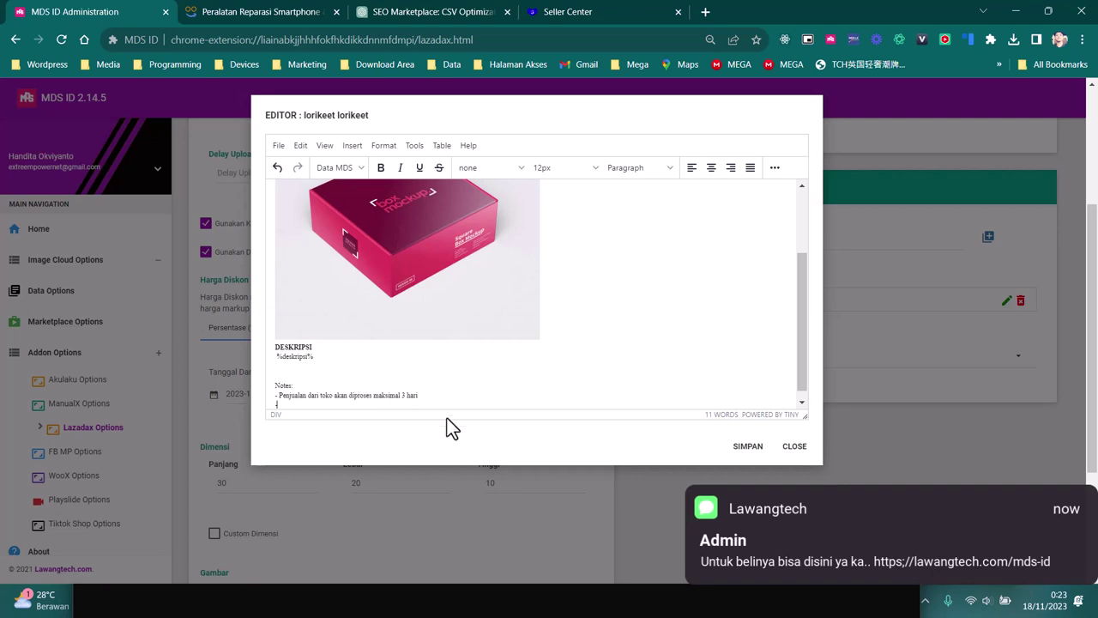
- Add the closing note "- Terima kasih" and save the lorikeet template
text(- Terima kasih)
click(747, 446)
click(553, 397)
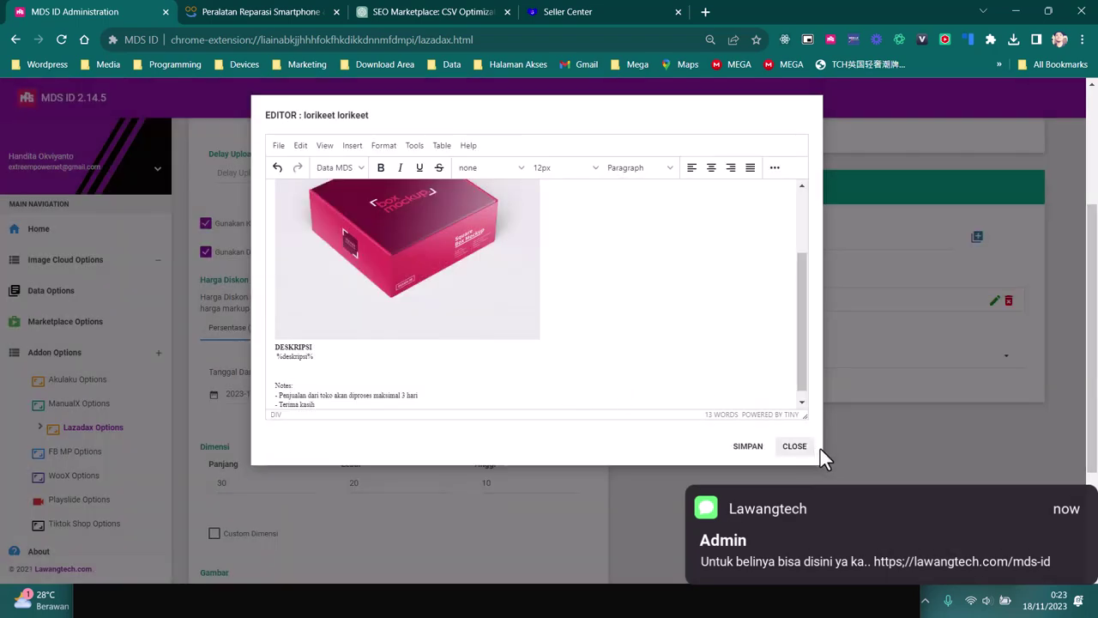
- Close the lorikeet template editor and save the Lazadax settings
click(803, 449)
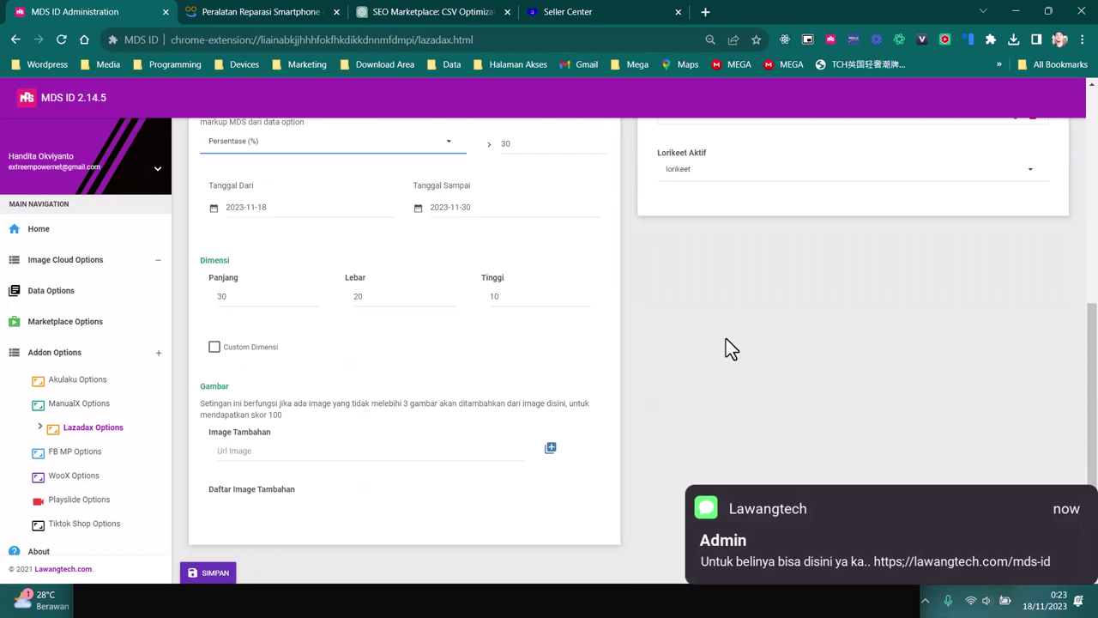
scroll(294, 351, down, 5)
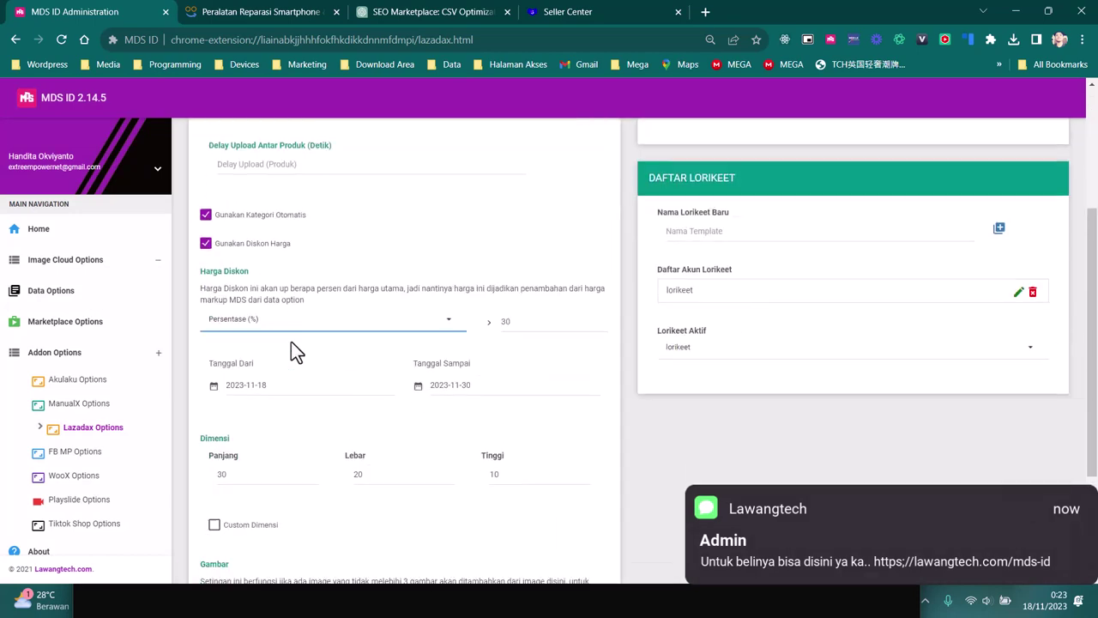
click(219, 577)
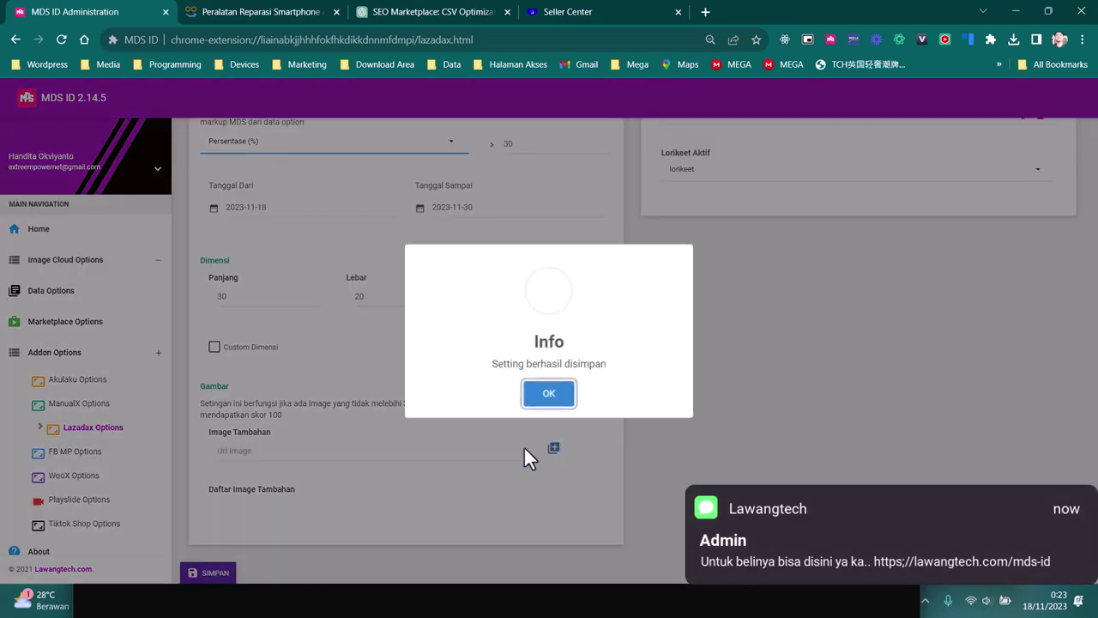
click(559, 395)
- Select the first two products in the Home product list and set Lazada as the target marketplace
click(92, 232)
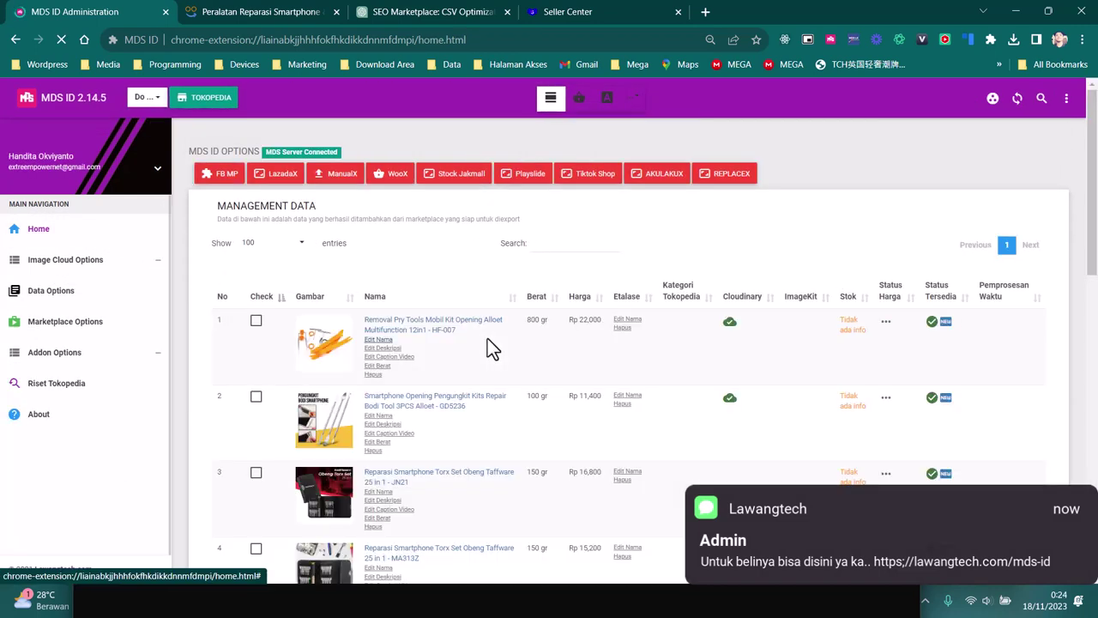
click(256, 322)
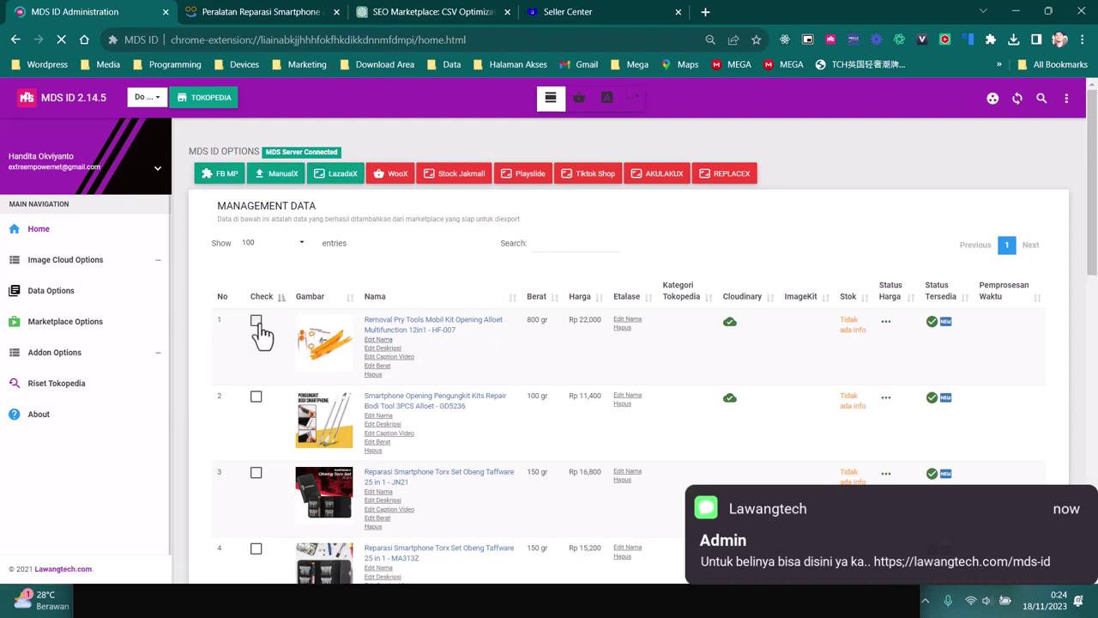
click(256, 398)
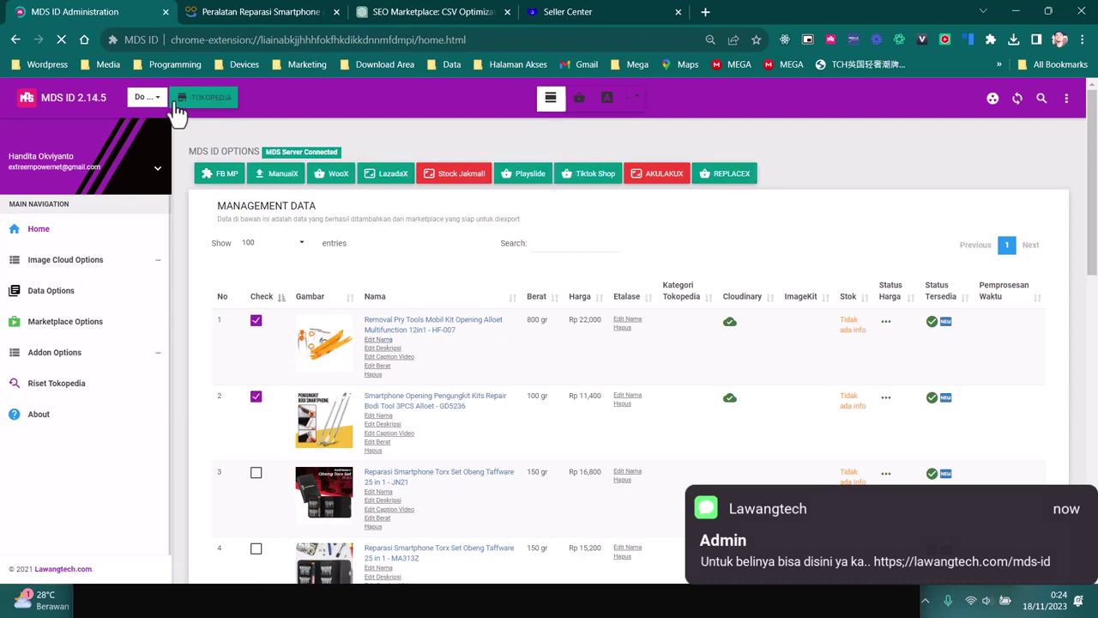
click(159, 101)
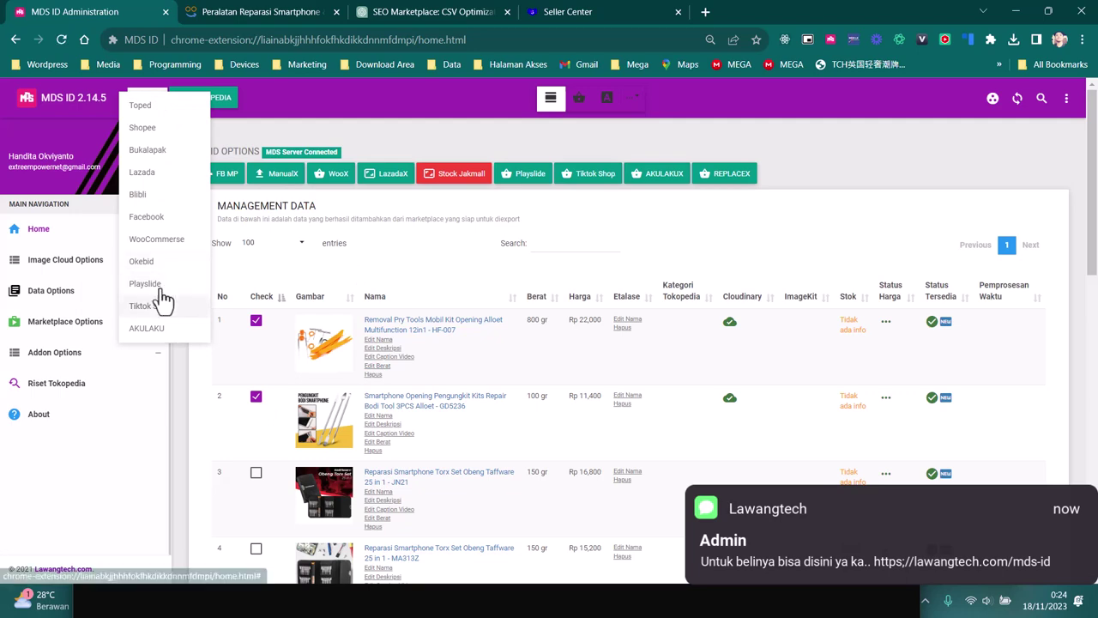
click(147, 172)
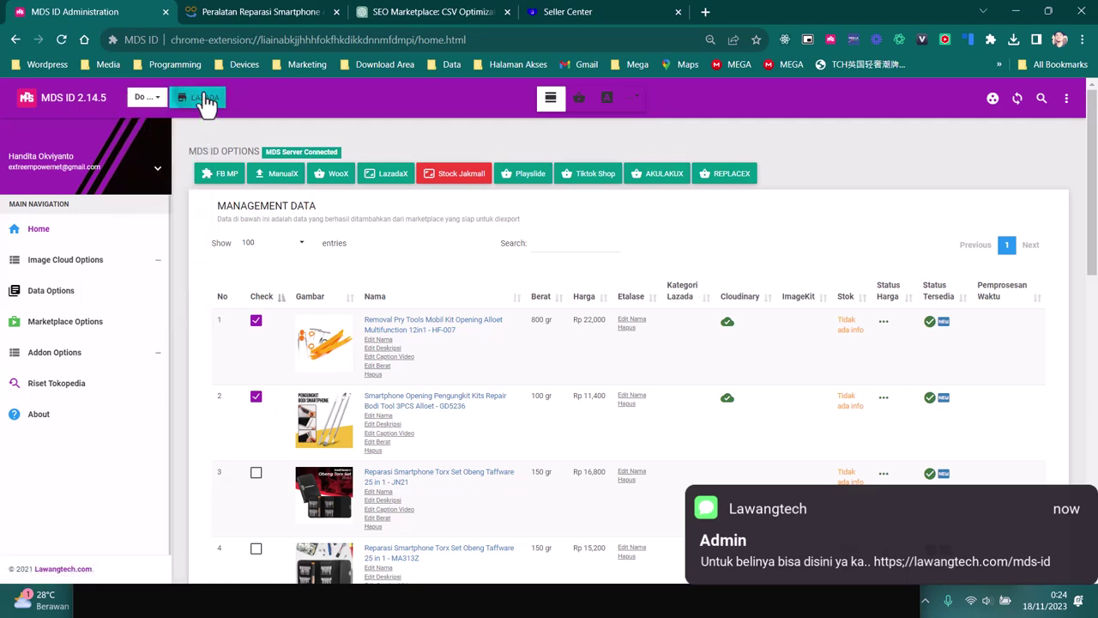
- Start the manual upload of the two selected products to the Lazada account
click(206, 98)
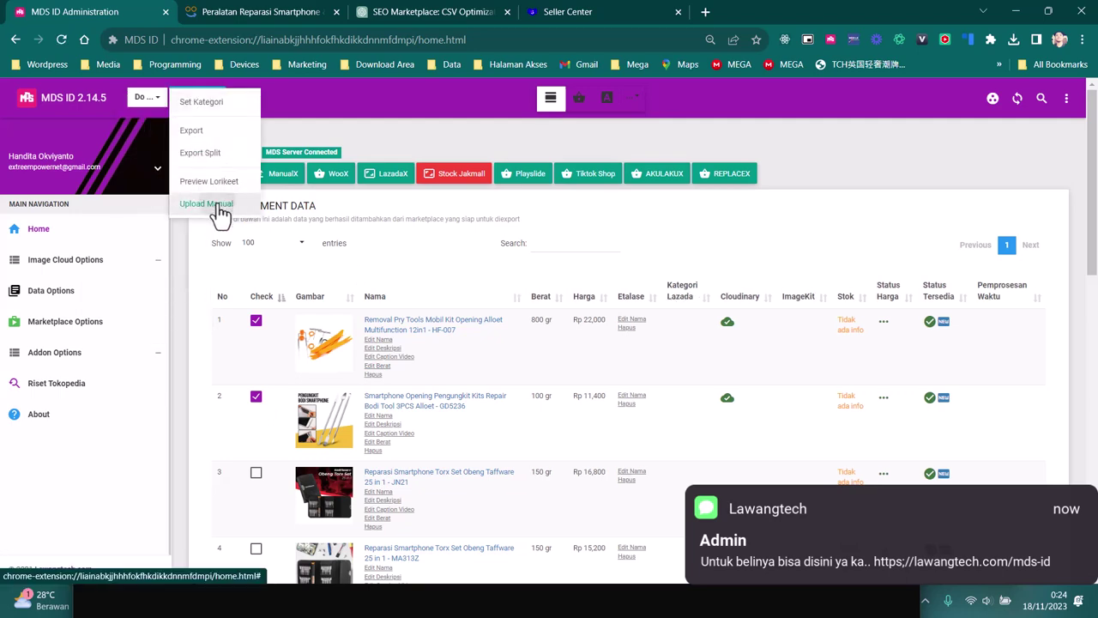
click(190, 205)
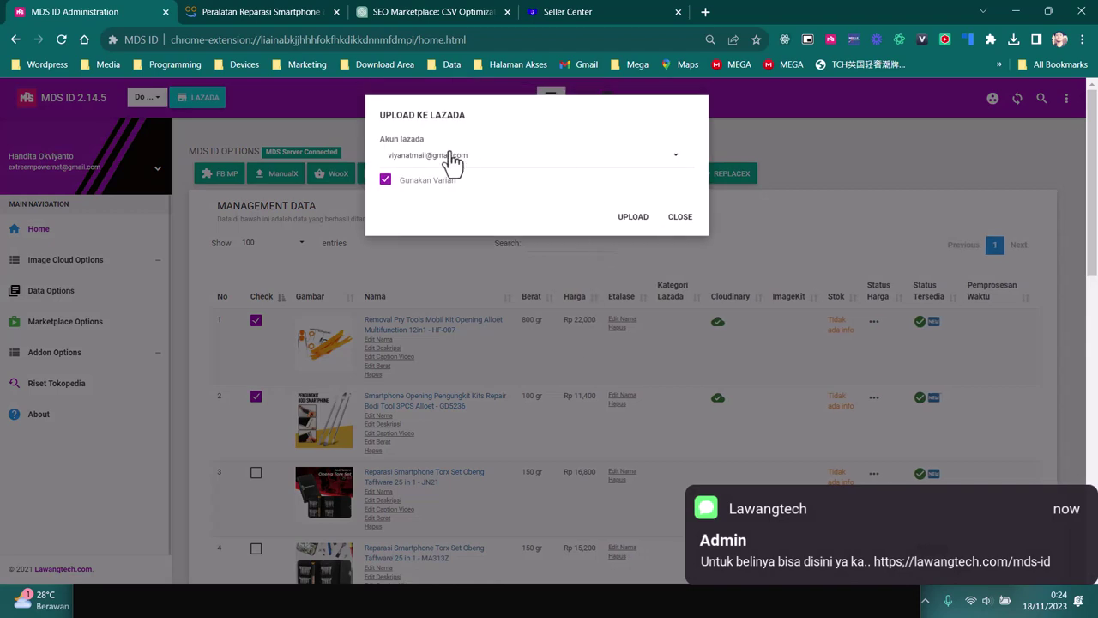
click(634, 218)
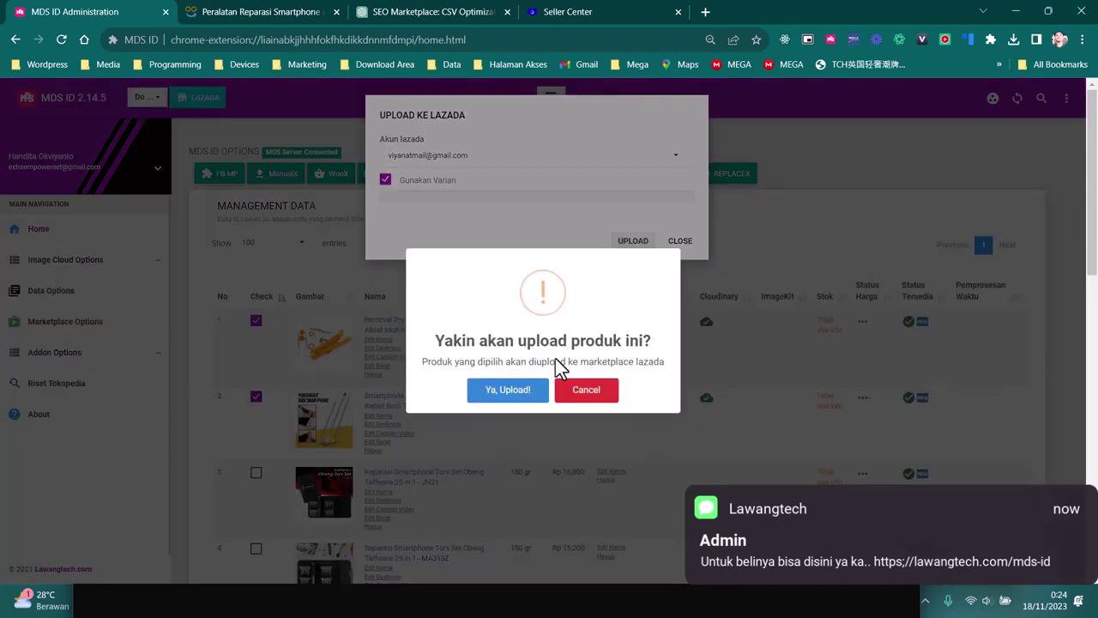
click(522, 393)
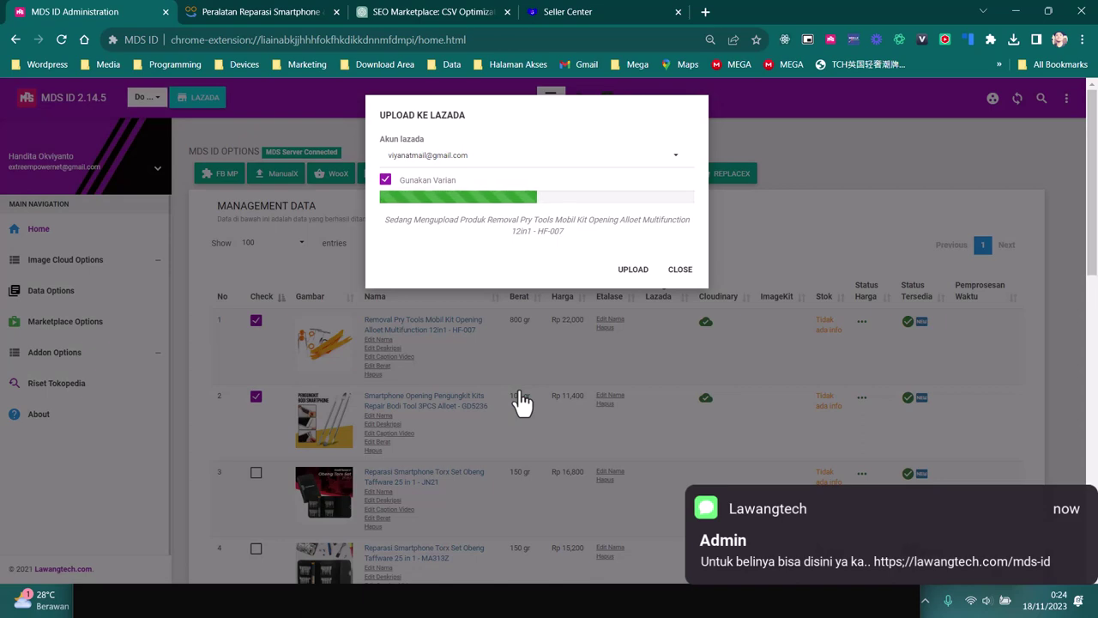
- Switch to the MDS Server console and maximize it to examine the upload log
key(super)
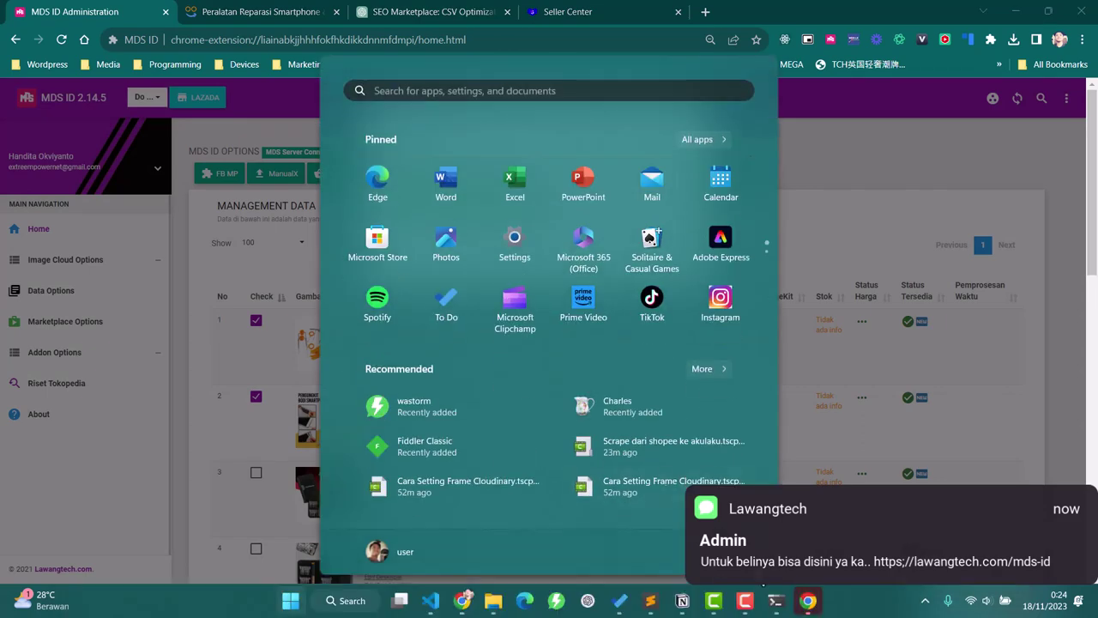
click(775, 602)
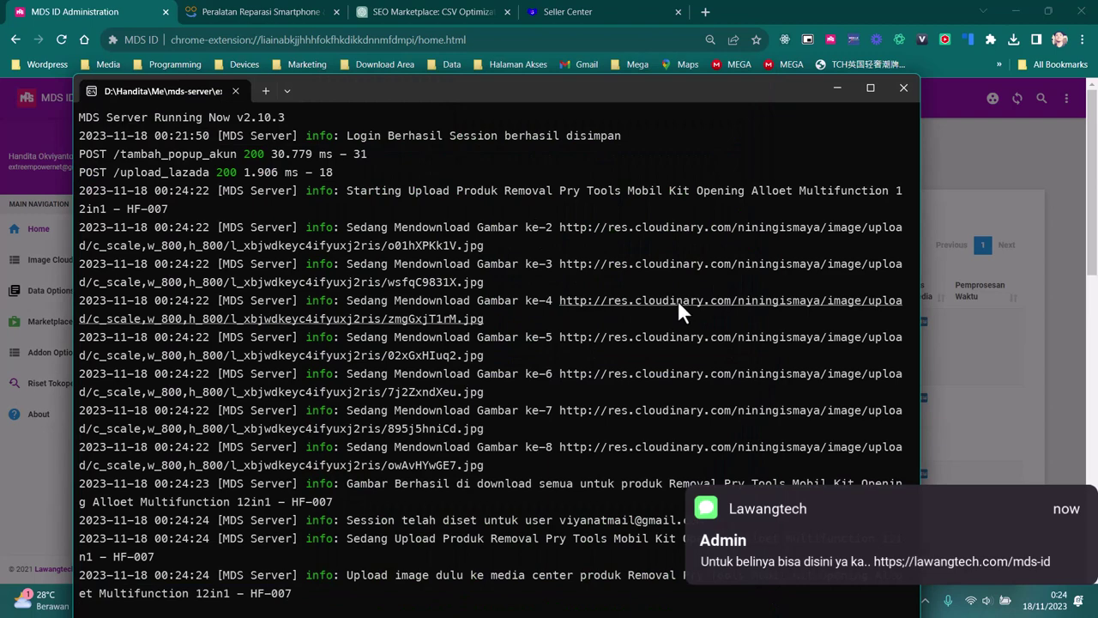
drag(678, 302, 675, 350)
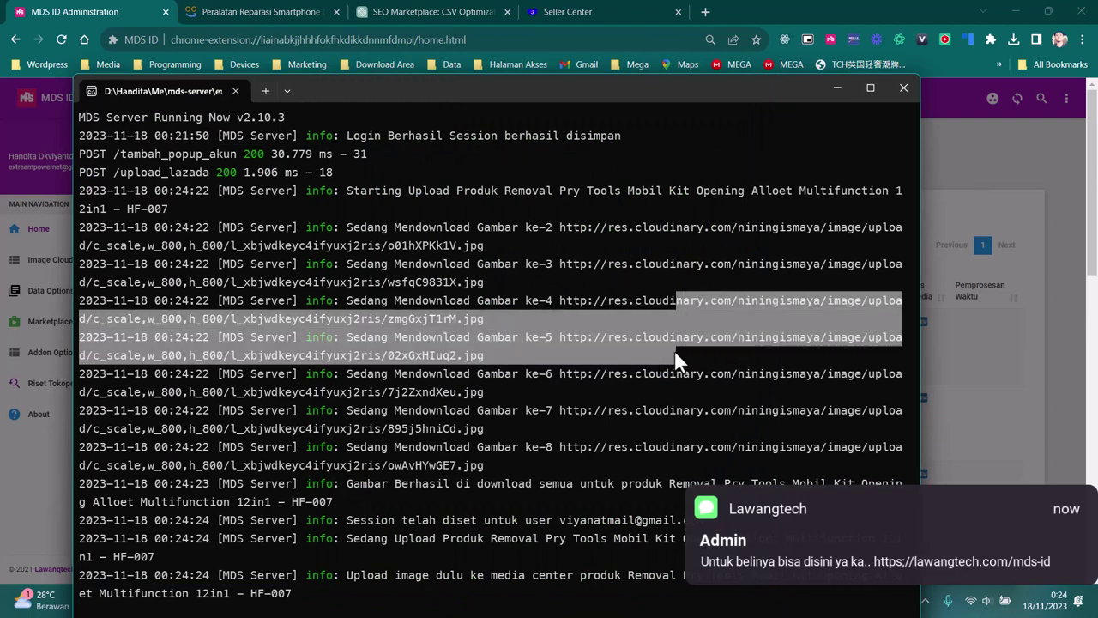
click(867, 88)
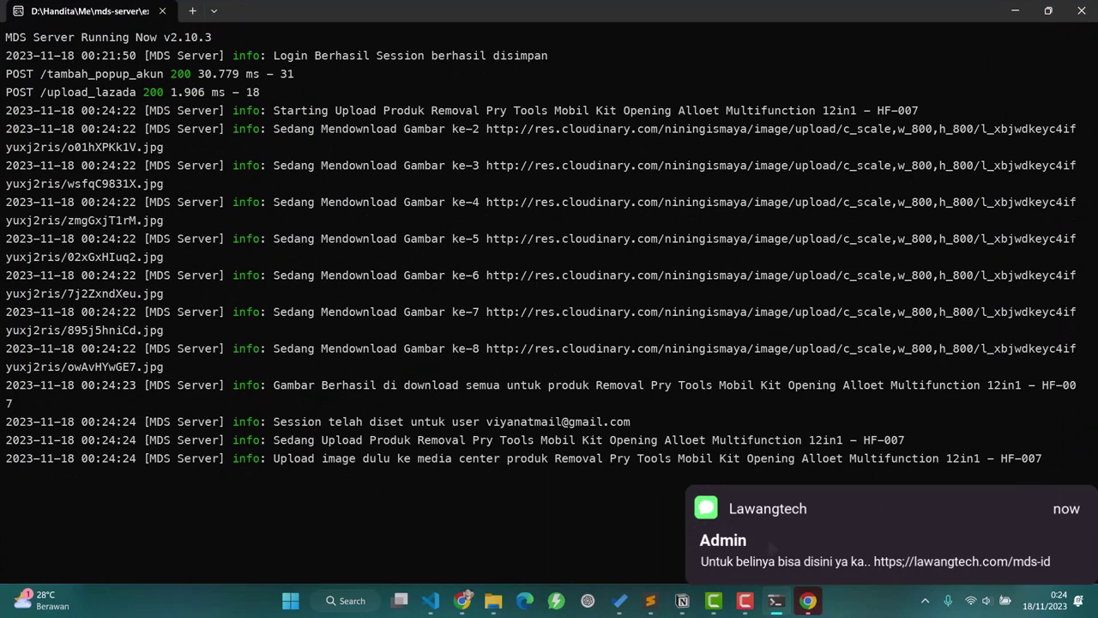
- Switch to the Seller Center browser window and enter the product name "Removal Pry Tools Mobil Kit Opening Alloet Multifunction 12in1 - HF-007"
click(808, 601)
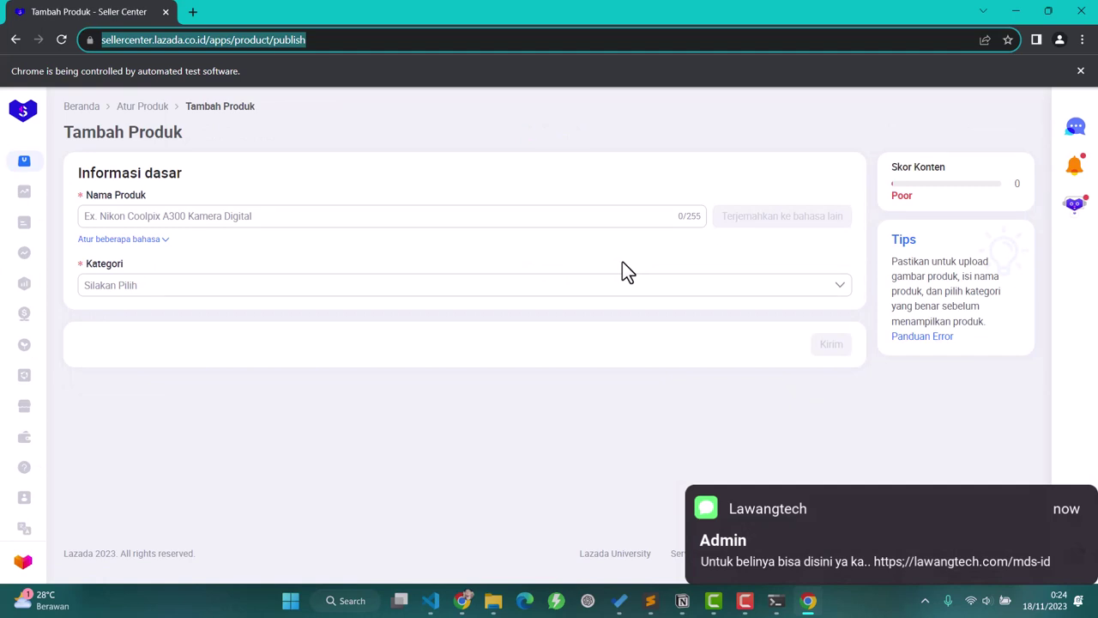
text(R)
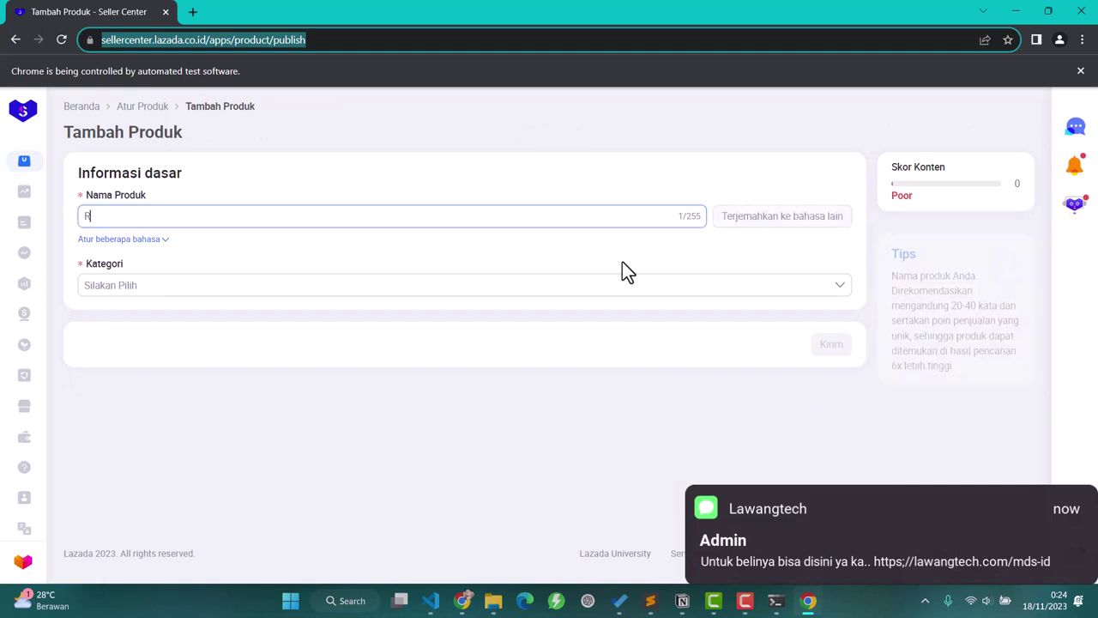
text(emoval Pry Tools Mobil)
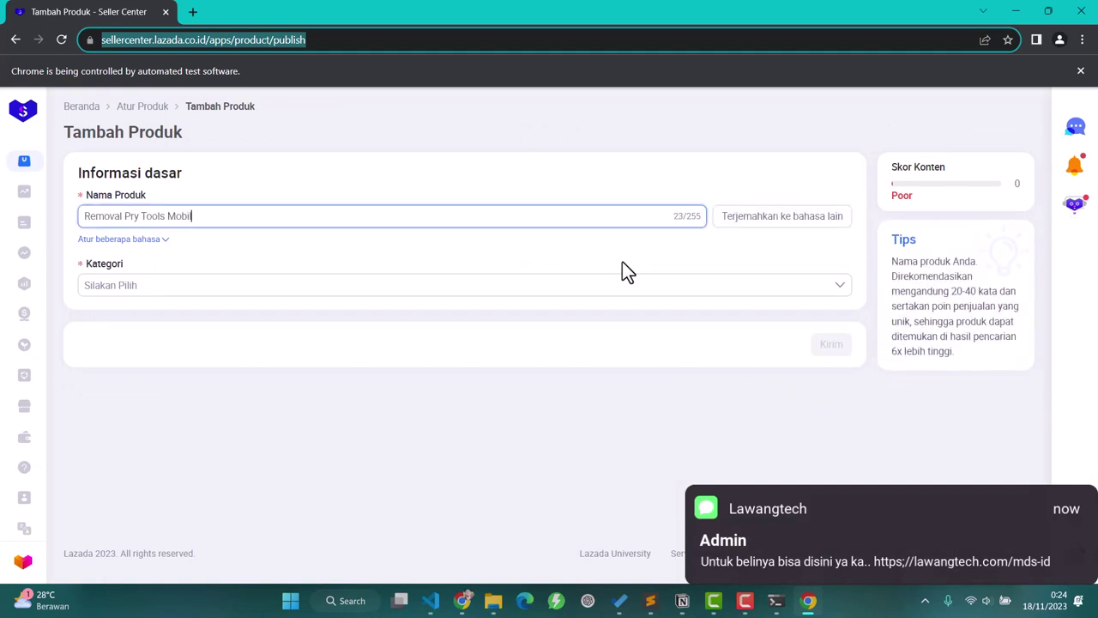
text( Kit Opening Alloet Multifunction 12in1)
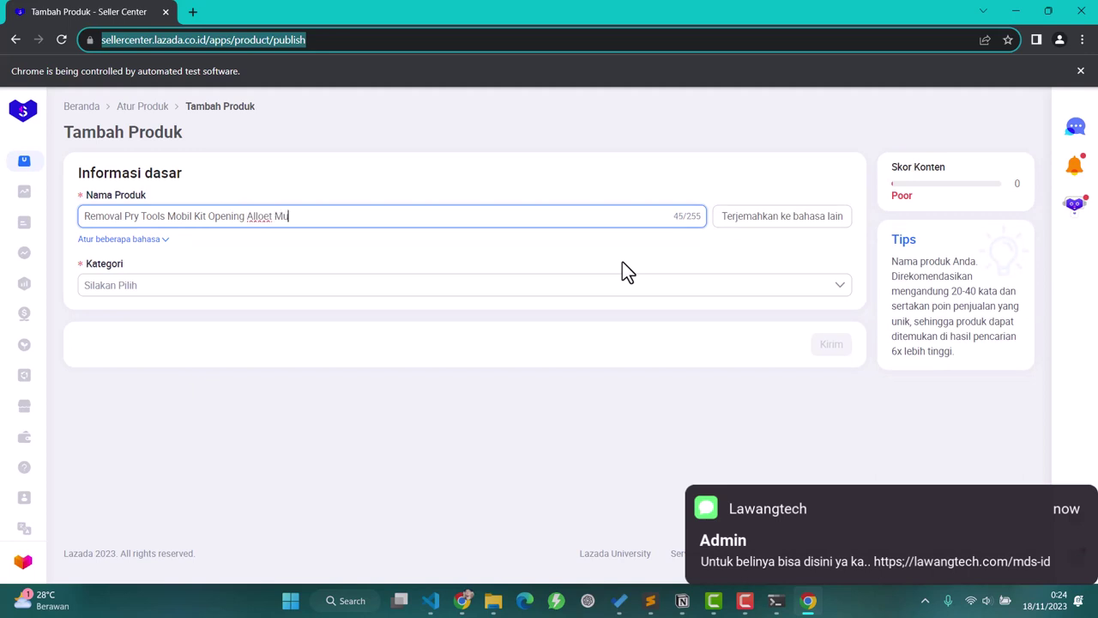
text( - HF-007)
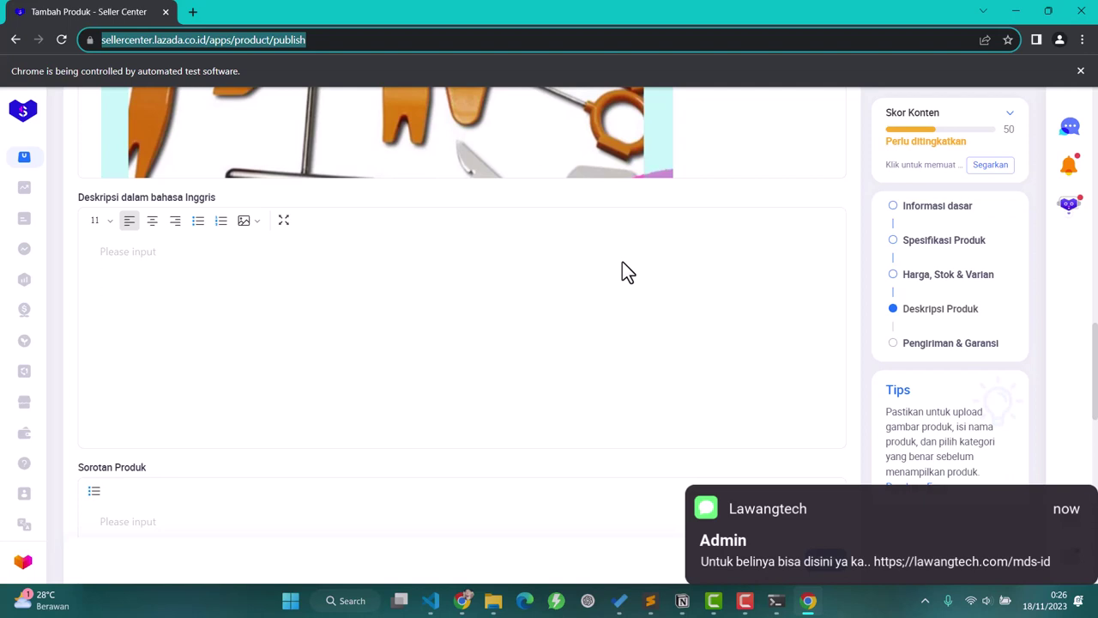
- Set the box contents to "1 x Removal Pry Tools Mobil Kit Opening Alloet Multifunction 12in1 - HF-007"
text(1 x)
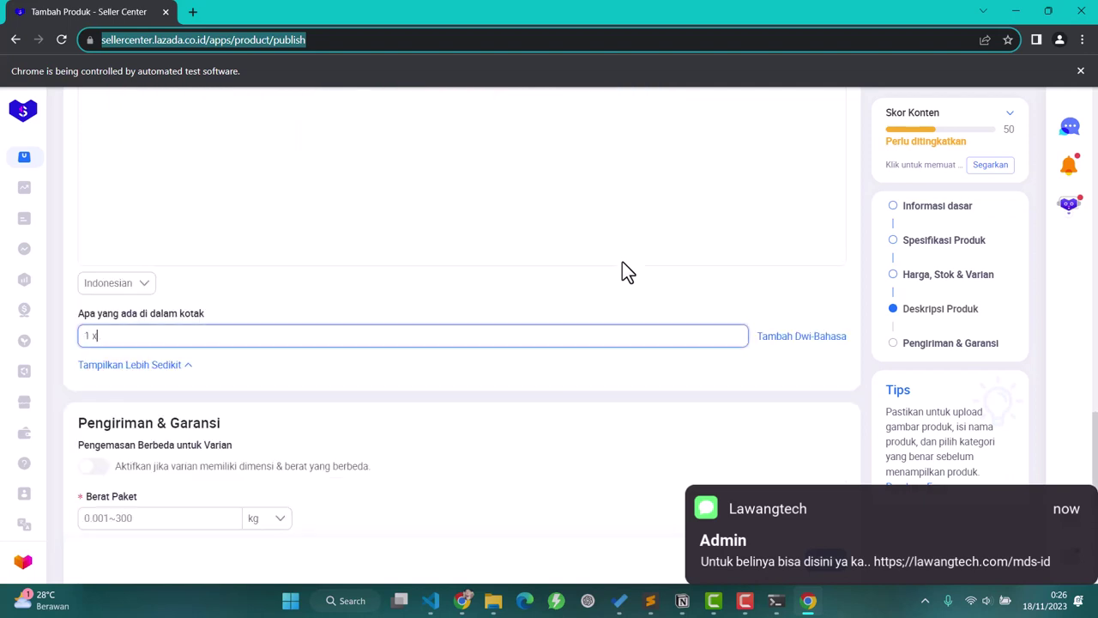
text( Removal Pry Tools Mobil Kit Opening Alloet)
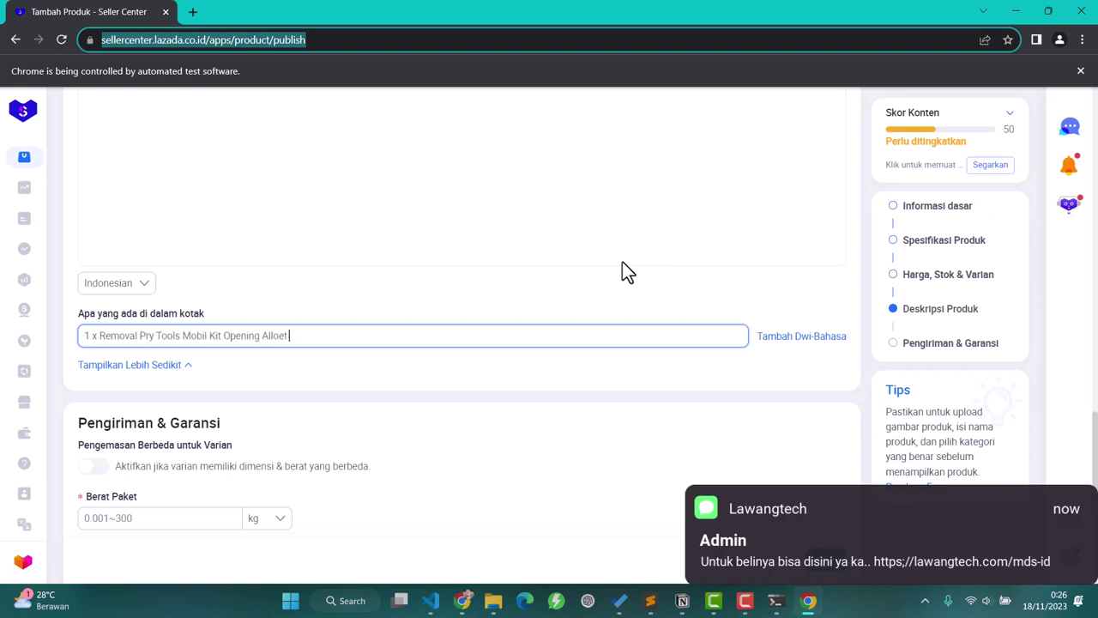
text( Multifunction 12 in 1 Kit)
- Set the package weight to 0.8 kg and the package dimensions to 30 × 20 × 10 cm
scroll(622, 261, up, 10)
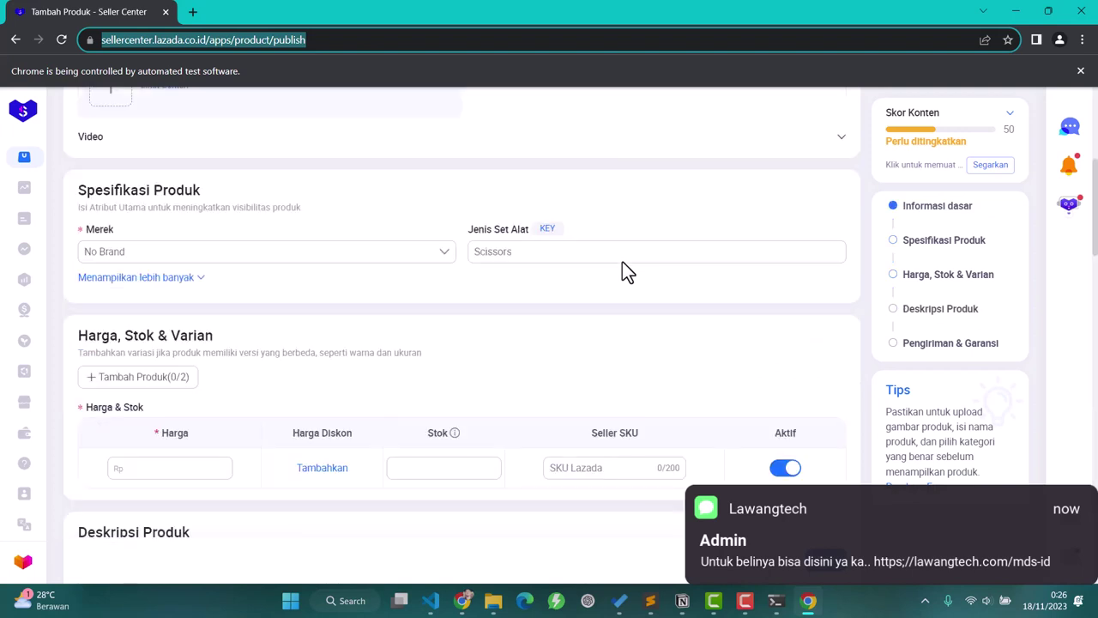
text(0.8)
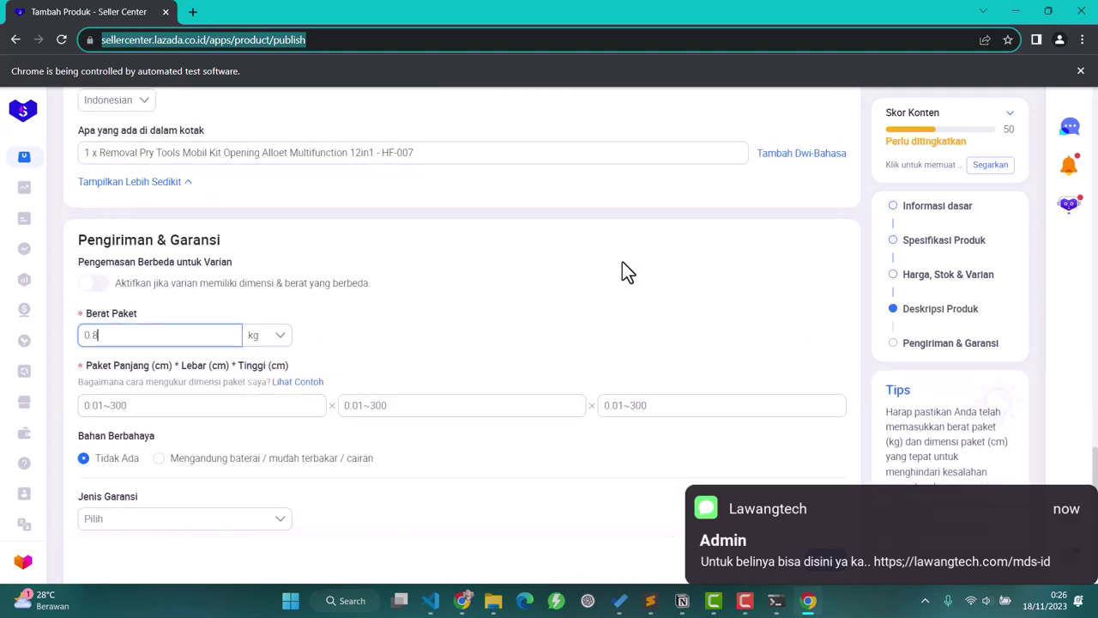
key(Tab)
text(30)
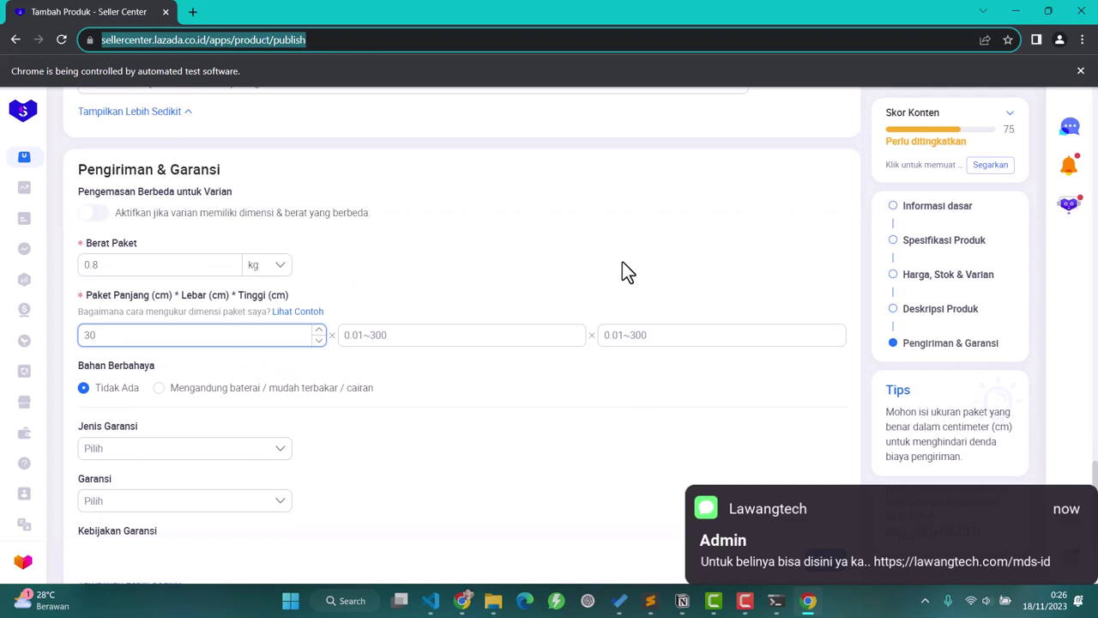
key(Tab)
text(20)
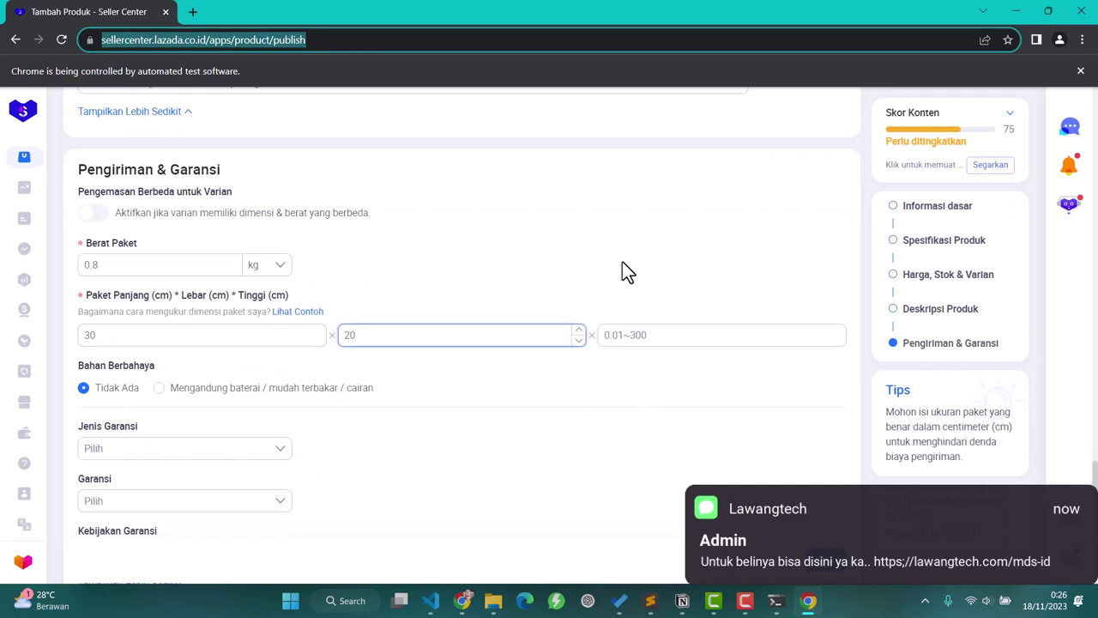
key(Tab)
text(10)
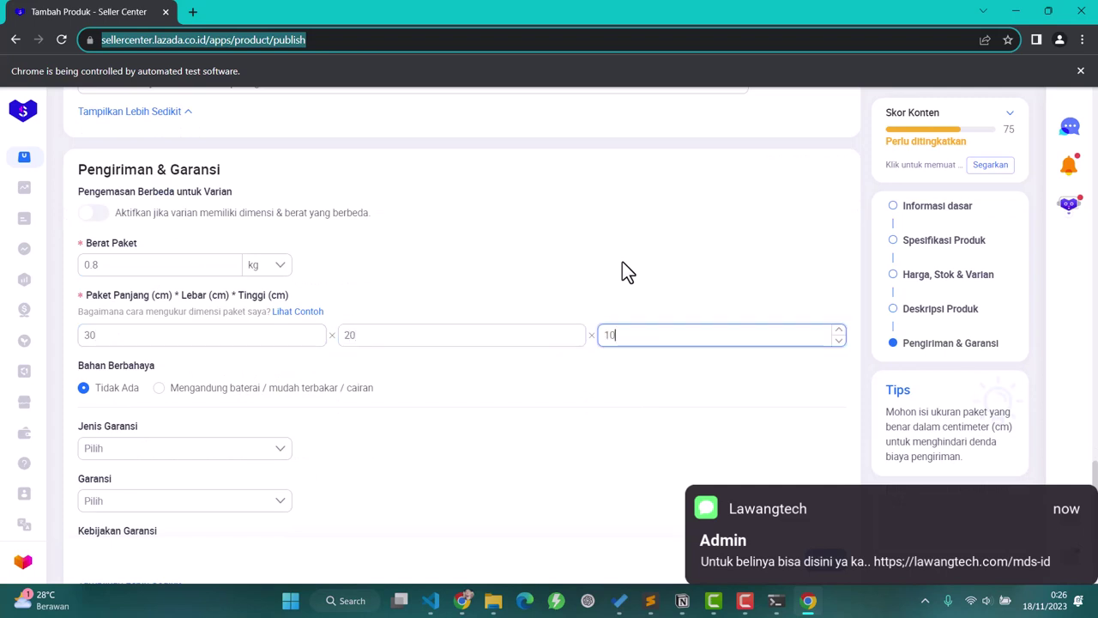
- Set the product price to Rp 39,000 and add a discount price of Rp 30,000
text(390000)
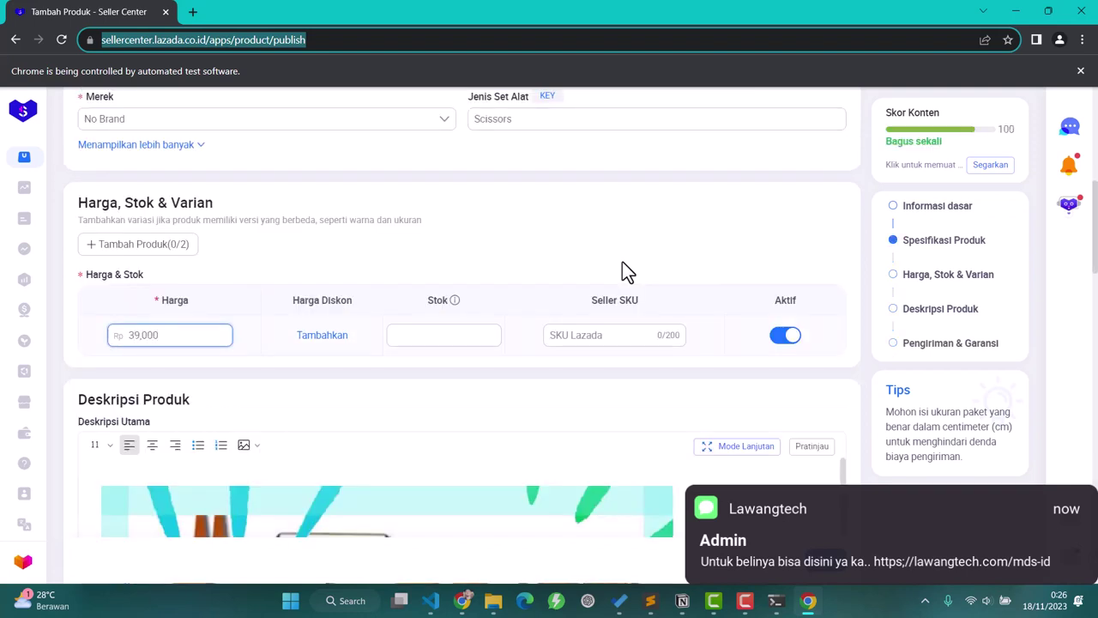
key(Tab)
key(Return)
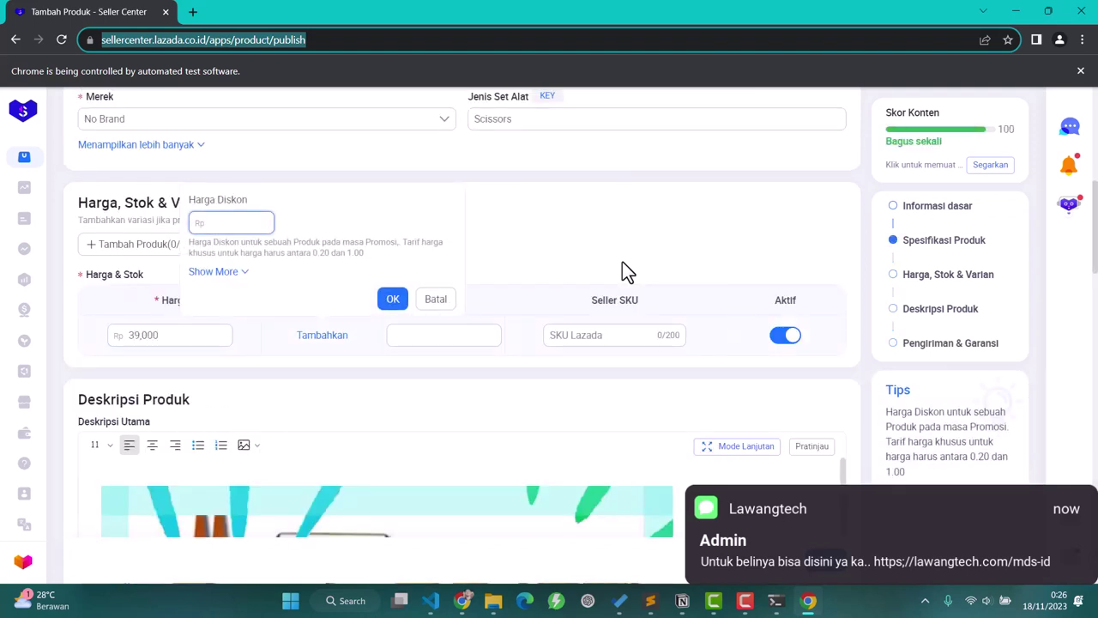
text(30000)
key(Return)
- Set the stock to 13 and the Seller SKU to OMOT9ROR
key(Tab)
text(13)
key(Tab)
text(OMOT9ROR)
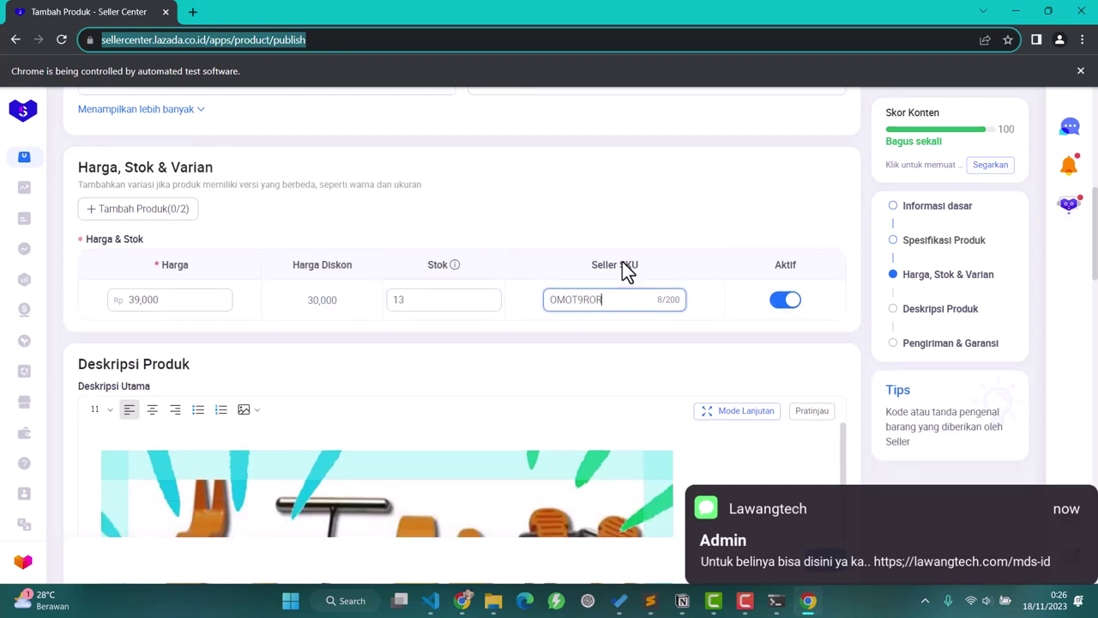
- Set the warranty type (Jenis Garansi) to "tidak ada jaminan"
key(Tab)
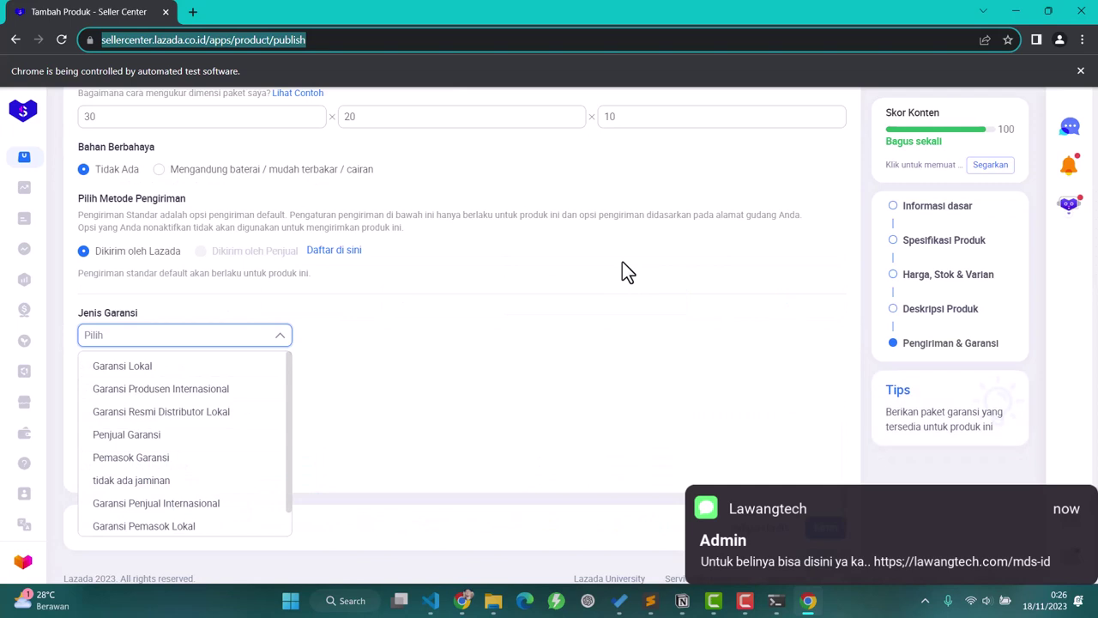
text(tidak ada jaminan)
key(Return)
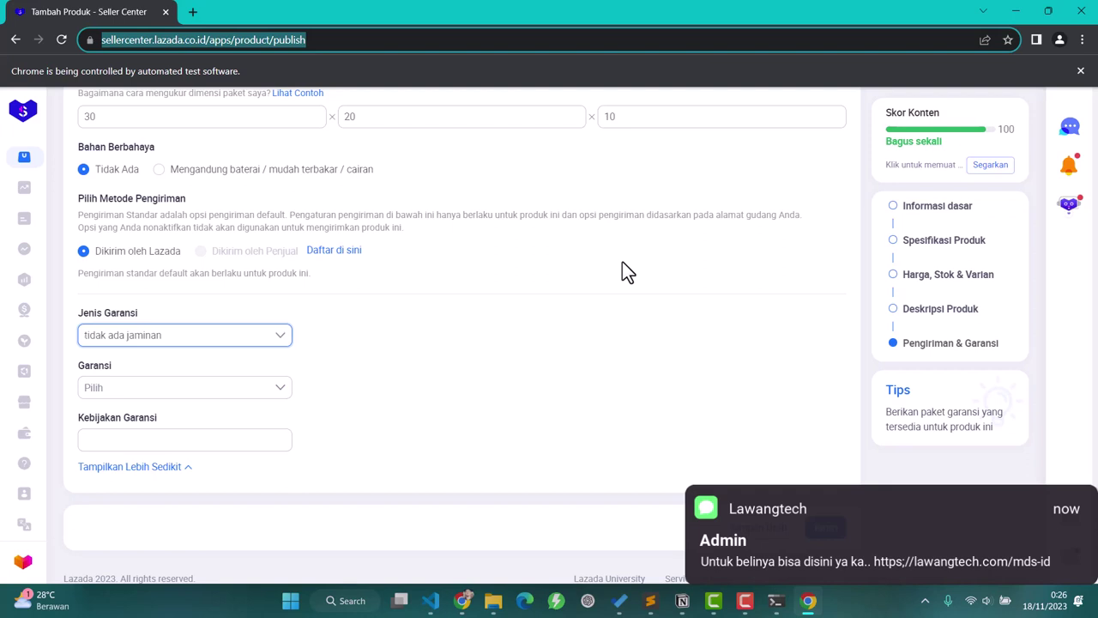
- Return to the MDS ID browser window and check the Lazada upload result for the first product
scroll(625, 271, down, 1)
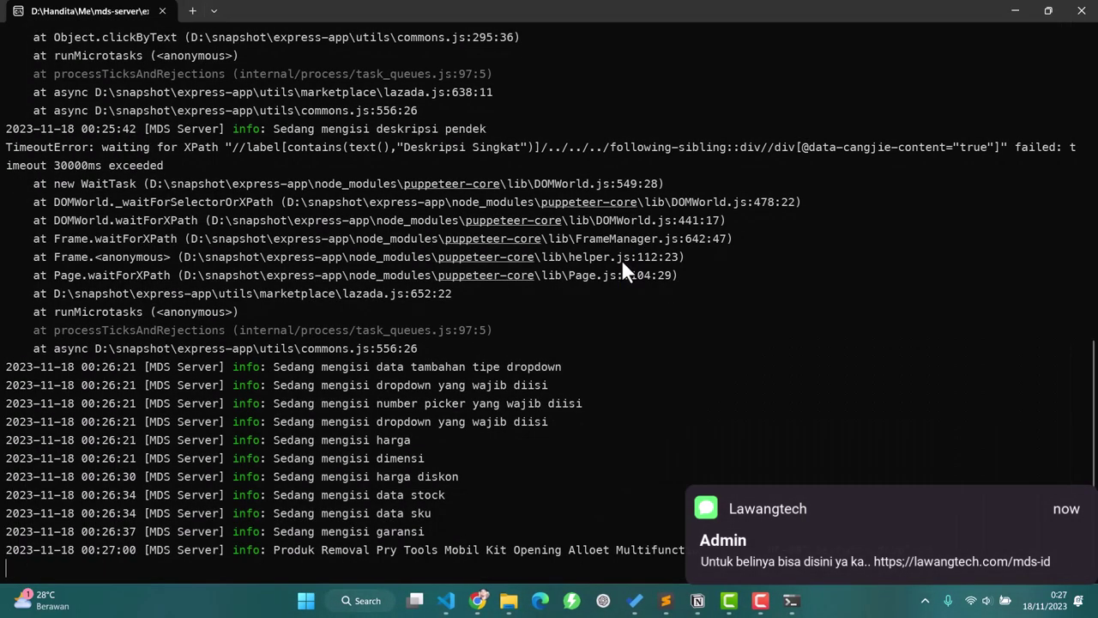
click(477, 599)
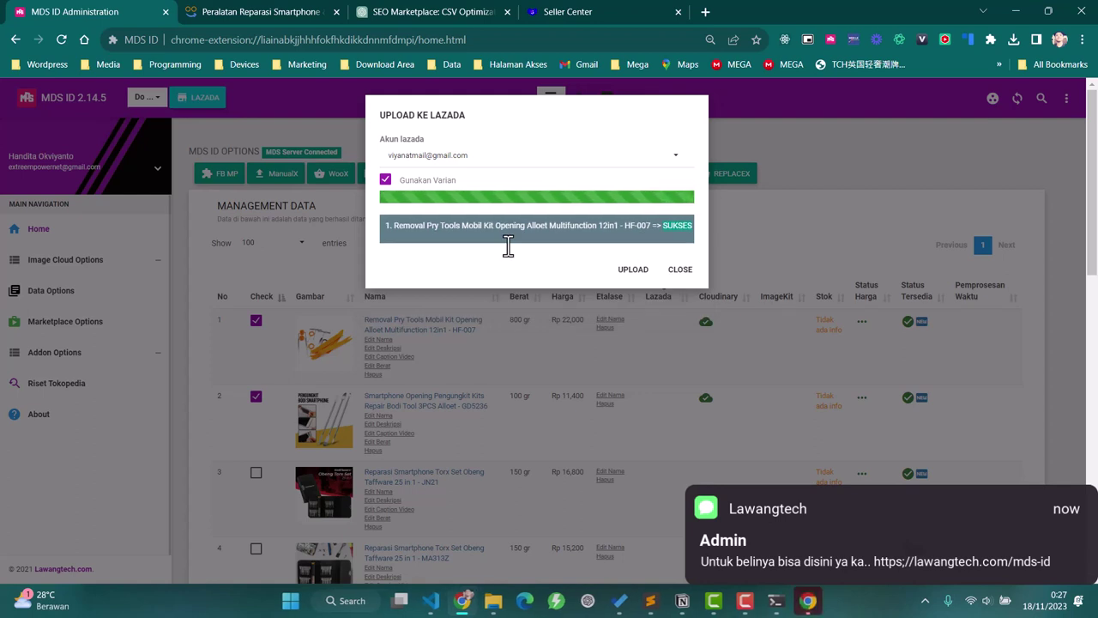
- Switch to the automated Lazada Seller Center window and enter the product name "Smartphone Opening Pengungkit Kits Repair Bodi Tool 3PCS Alloet - GD5236"
click(808, 601)
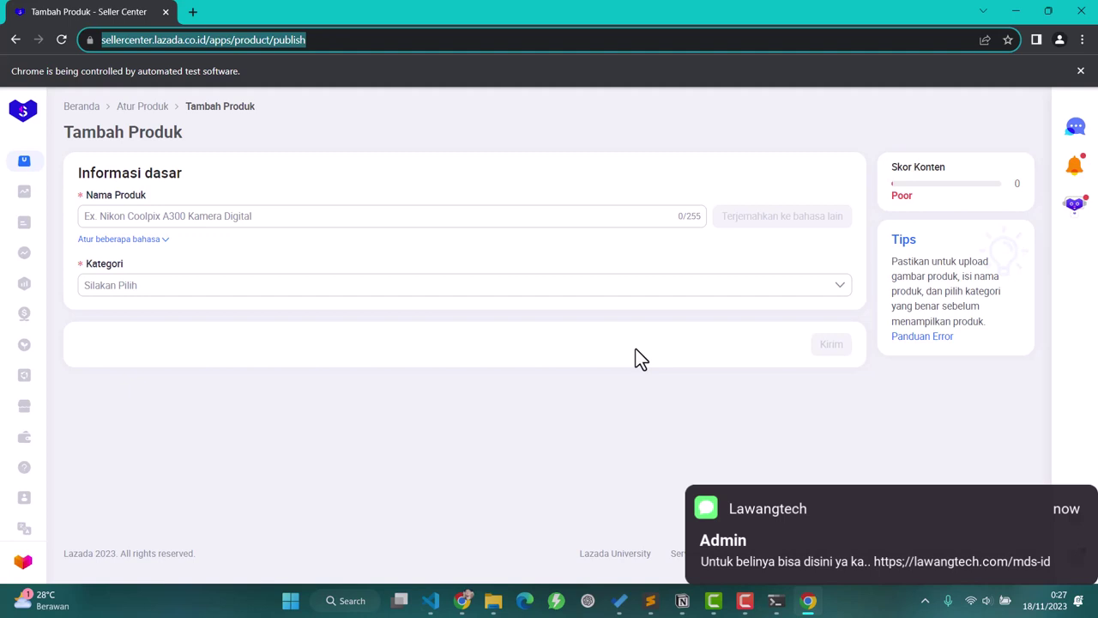
text(S)
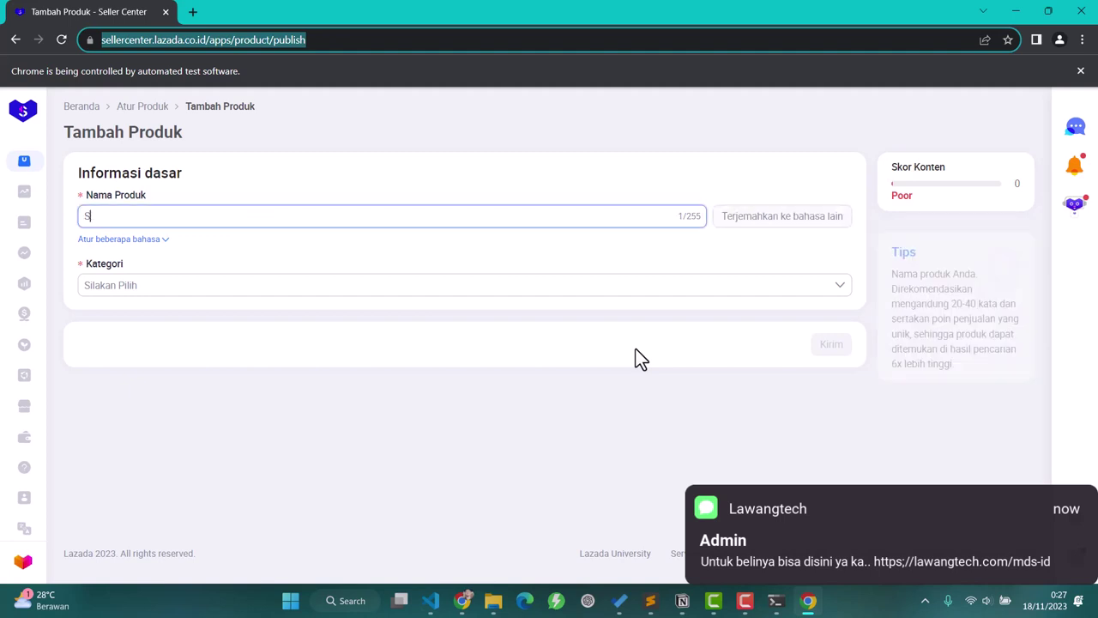
text(martphone Opening Pengu)
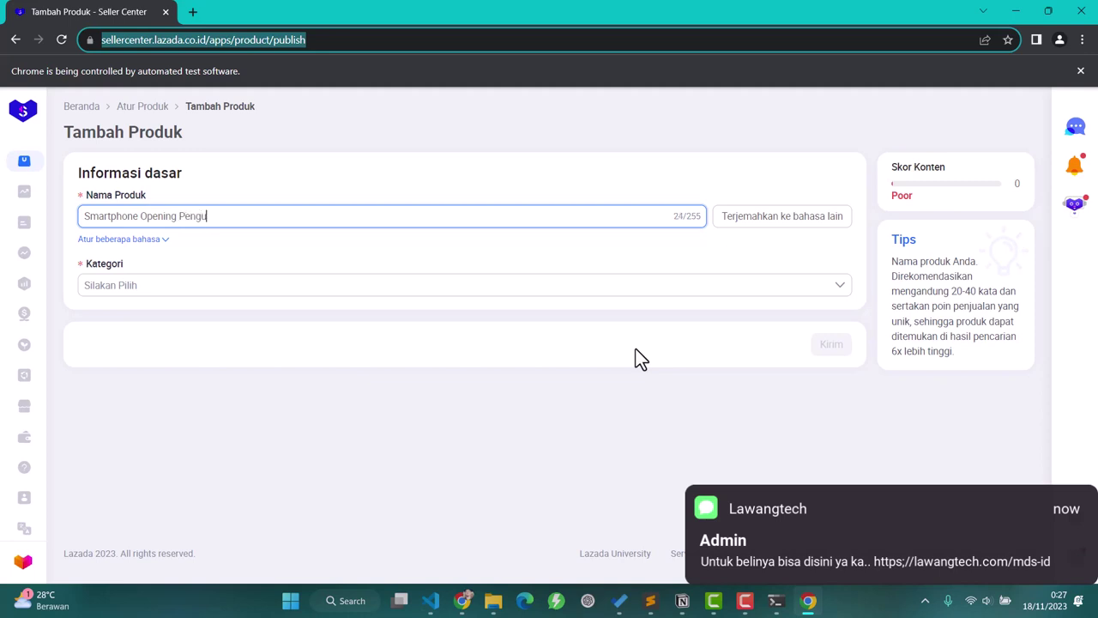
text(ngkit Kits Repair Bodi Tool 3PCS Alloe)
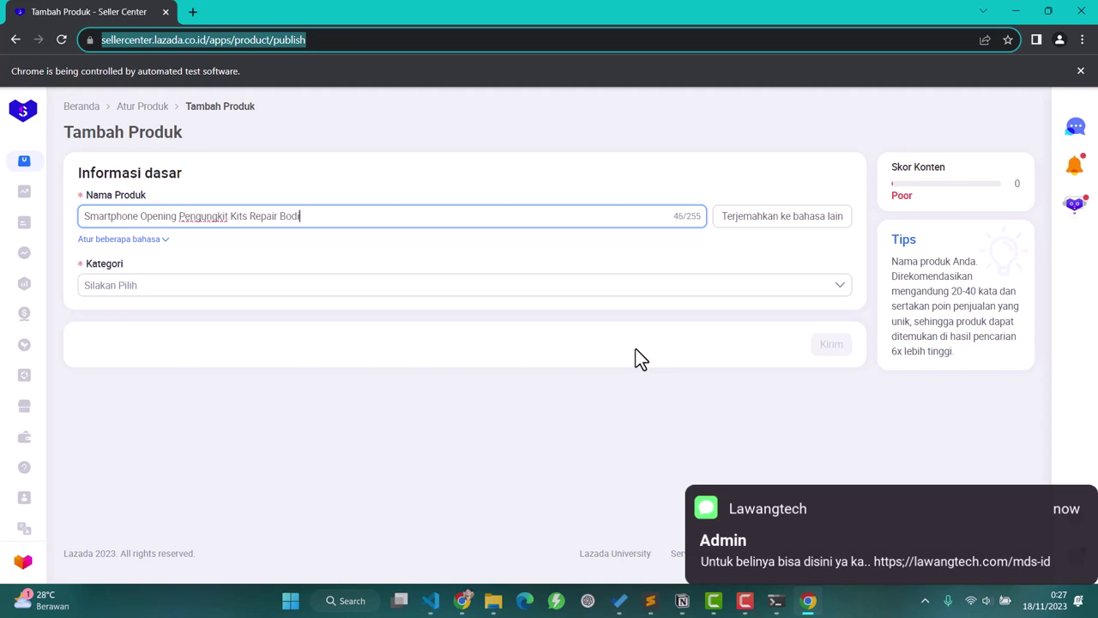
text(t - GD5236)
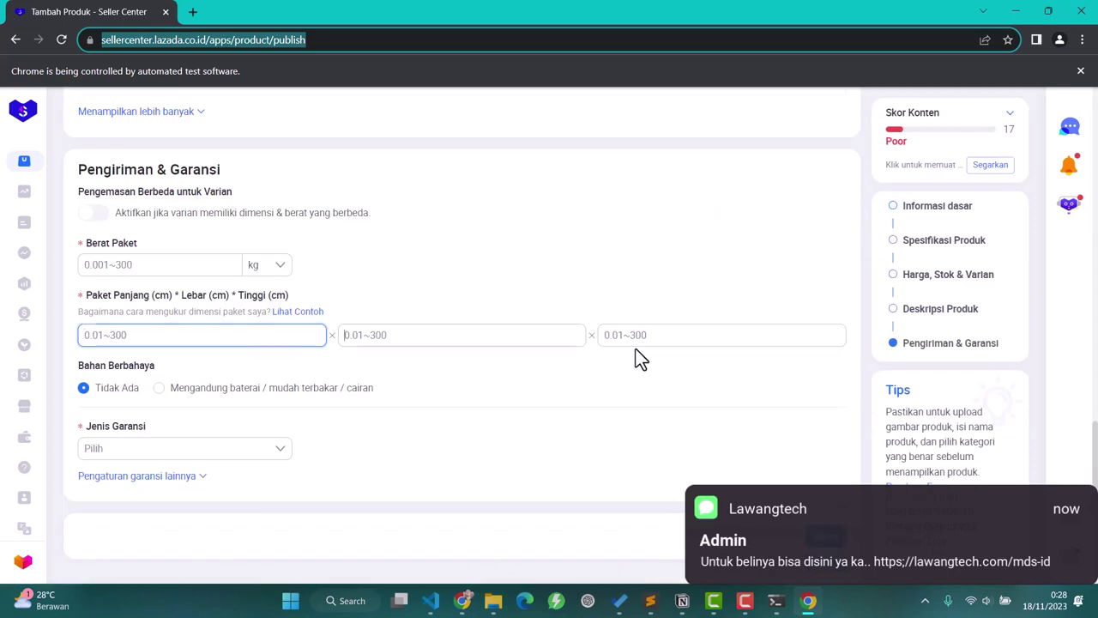
- Fill the product specifications with input voltage (Tegangan Masukan) 12V, power consumption (Konsumsi daya) 1-500 and plug type (Jenis Steker) US
key(Tab)
key(Tab)
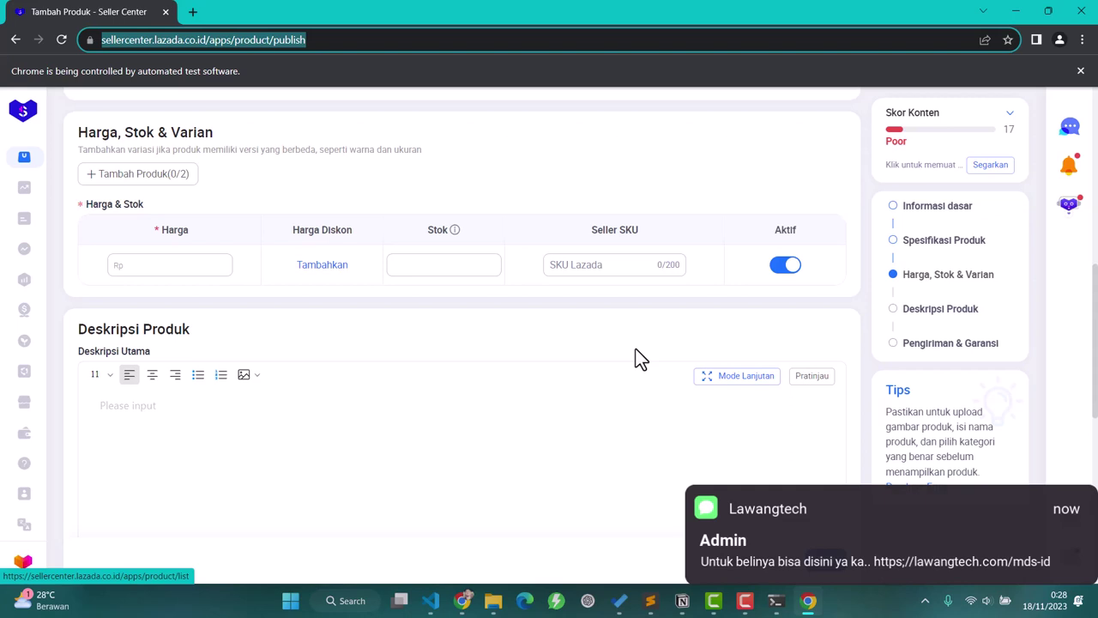
text(12V)
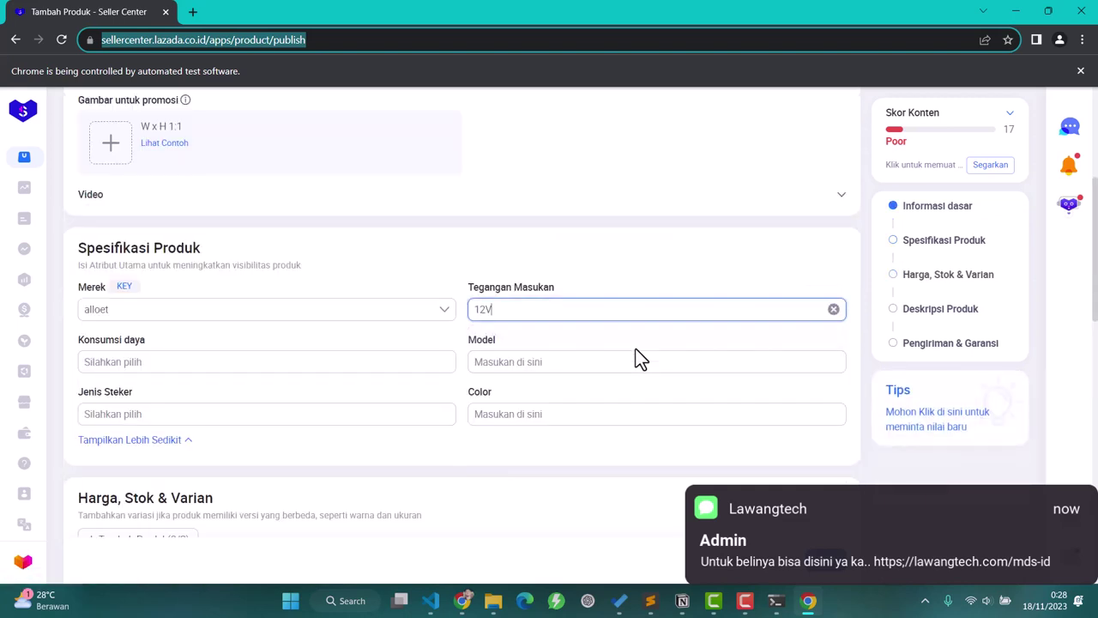
key(Tab)
text(1-500)
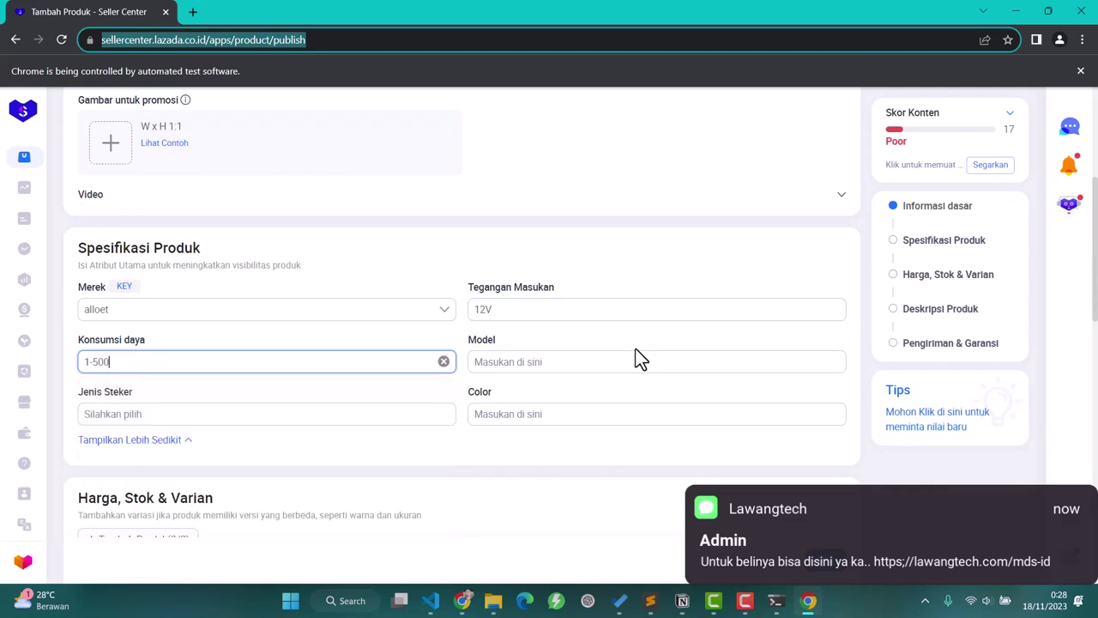
key(Tab)
text(US)
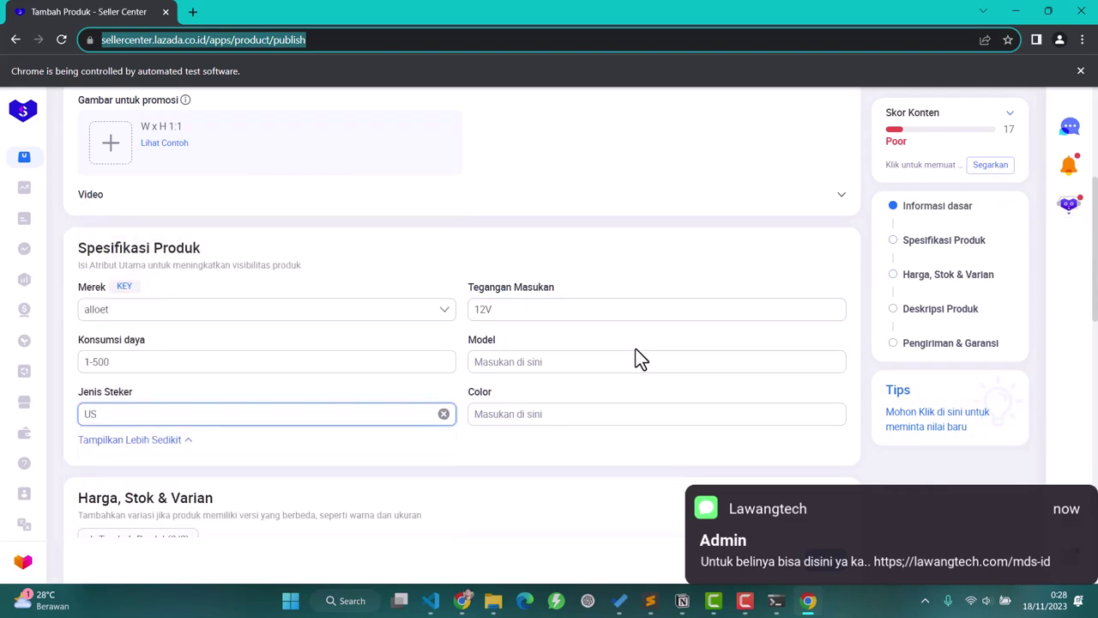
- Dismiss the advanced mode (Mode Lanjutan) welcome notice and paste the product description into the source code view
scroll(642, 359, down, 15)
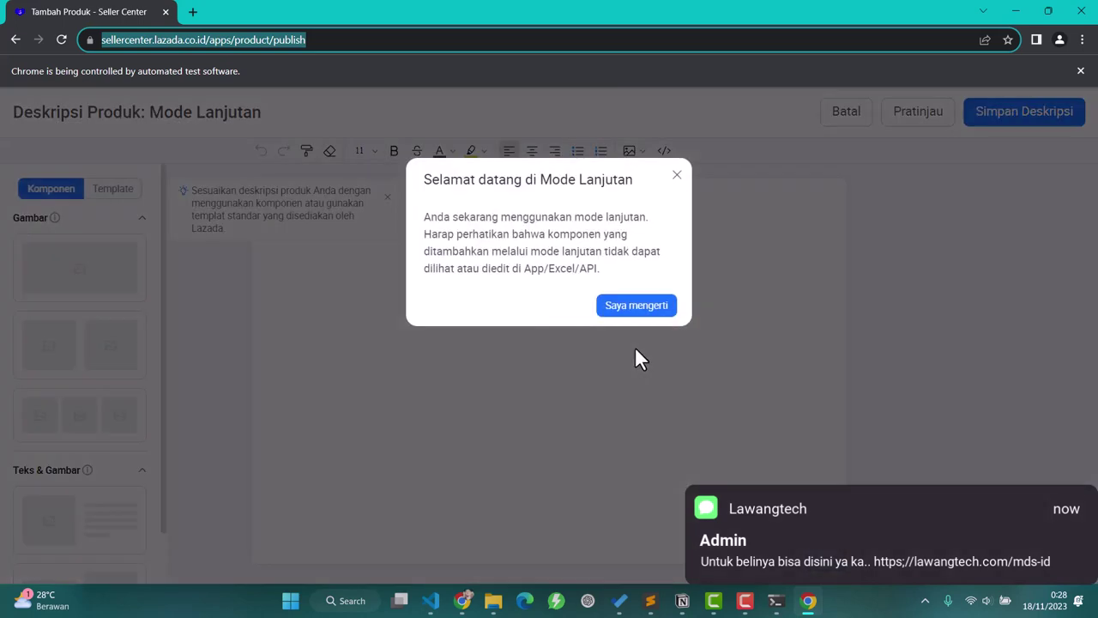
key(Escape)
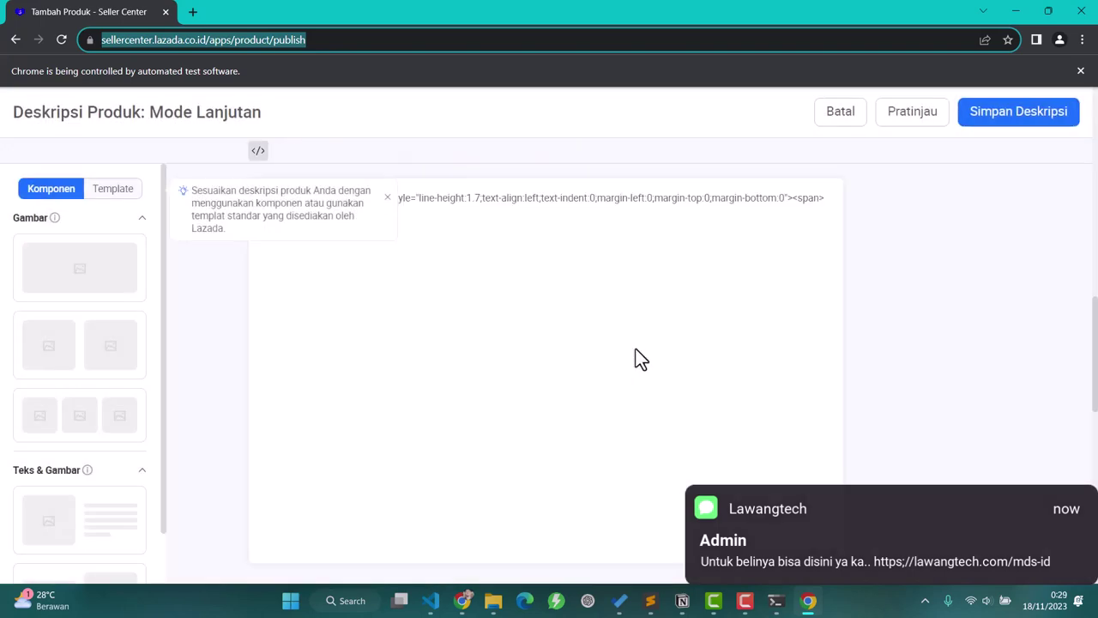
key(ctrl+v)
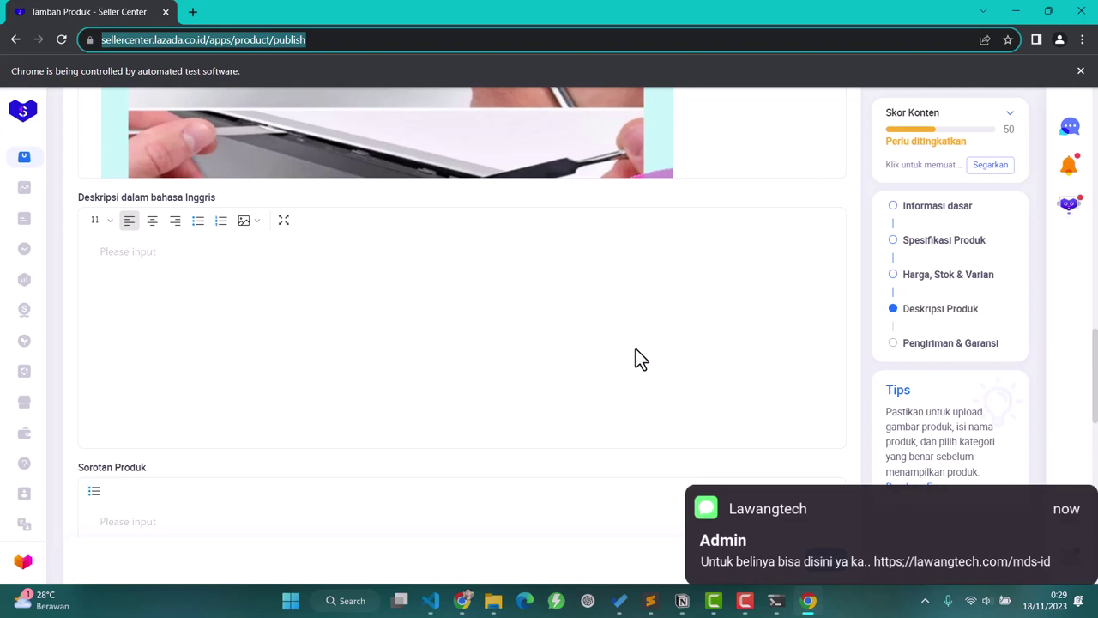
- Enter the box contents as "1 x Smartphone Opening Pengungkit Kits Repair Bodi Tool 3PCS Alloet - GD5236"
text(1 x Smartpho)
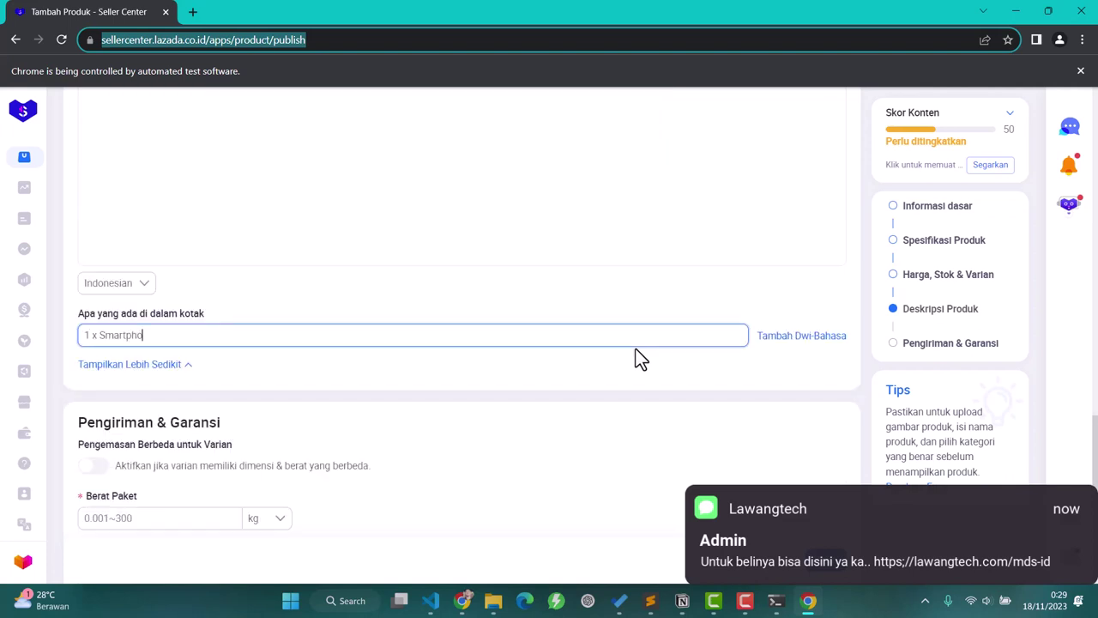
text(ne Opening Pengungkit )
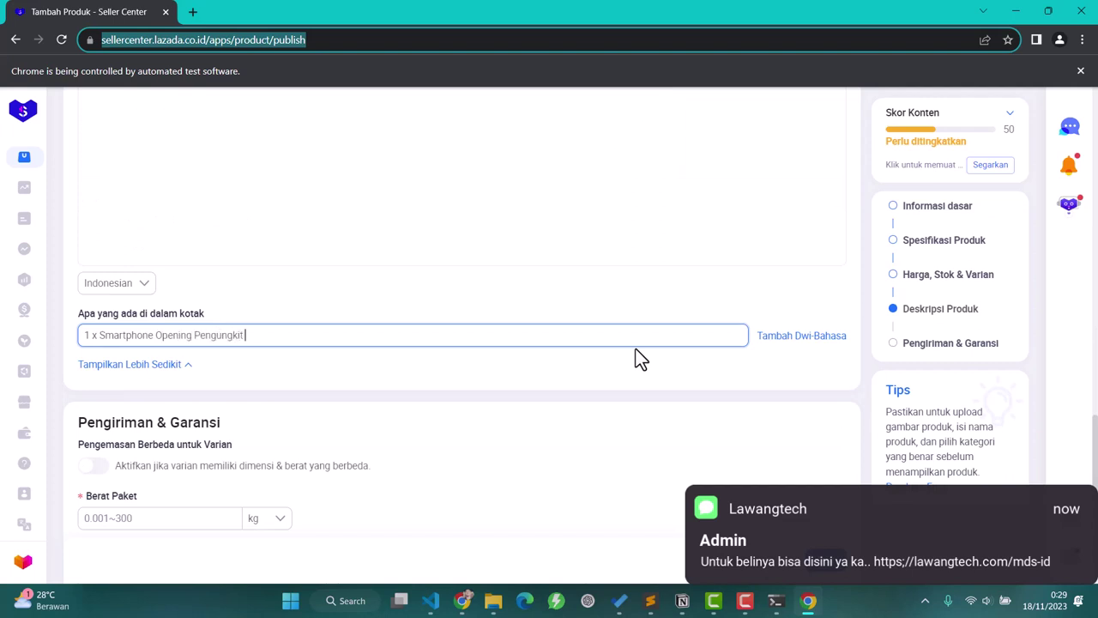
text(Kits Repair Bodi Tool)
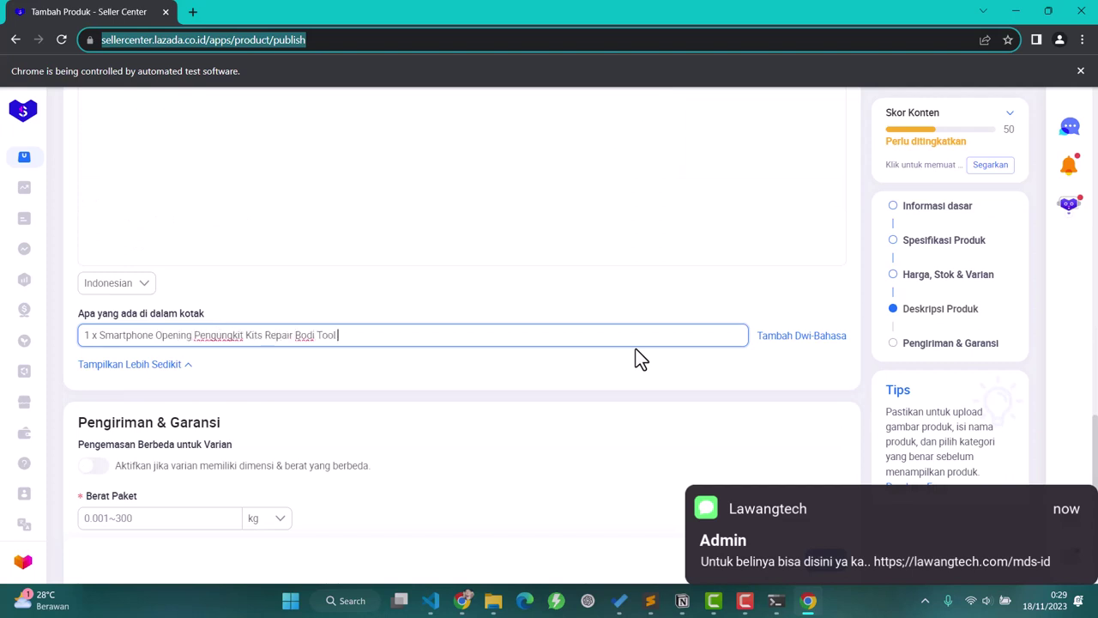
text( 3PCS Merah - C5)
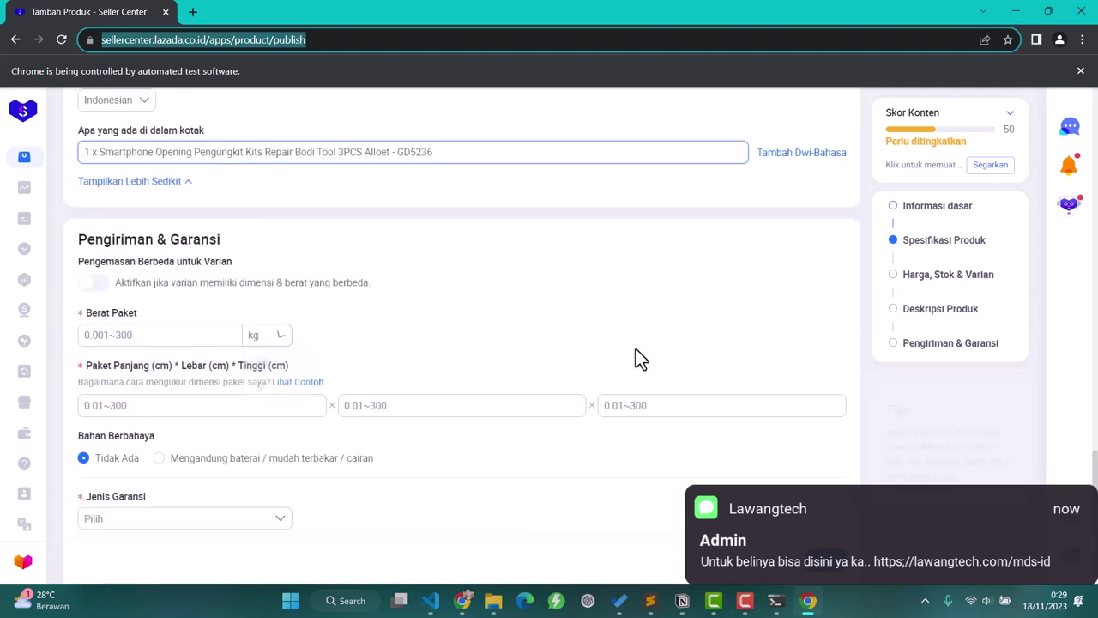
- Set the package weight to 0.1 kg and the package dimensions to 30 × 20 × 10 cm
text(0.130)
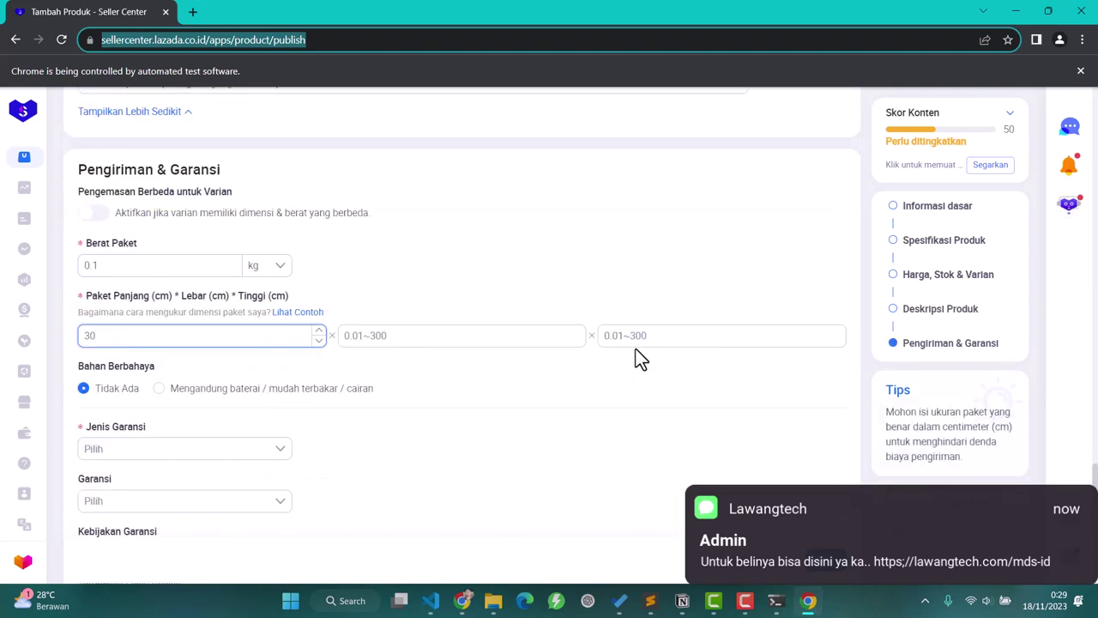
key(Tab)
text(20)
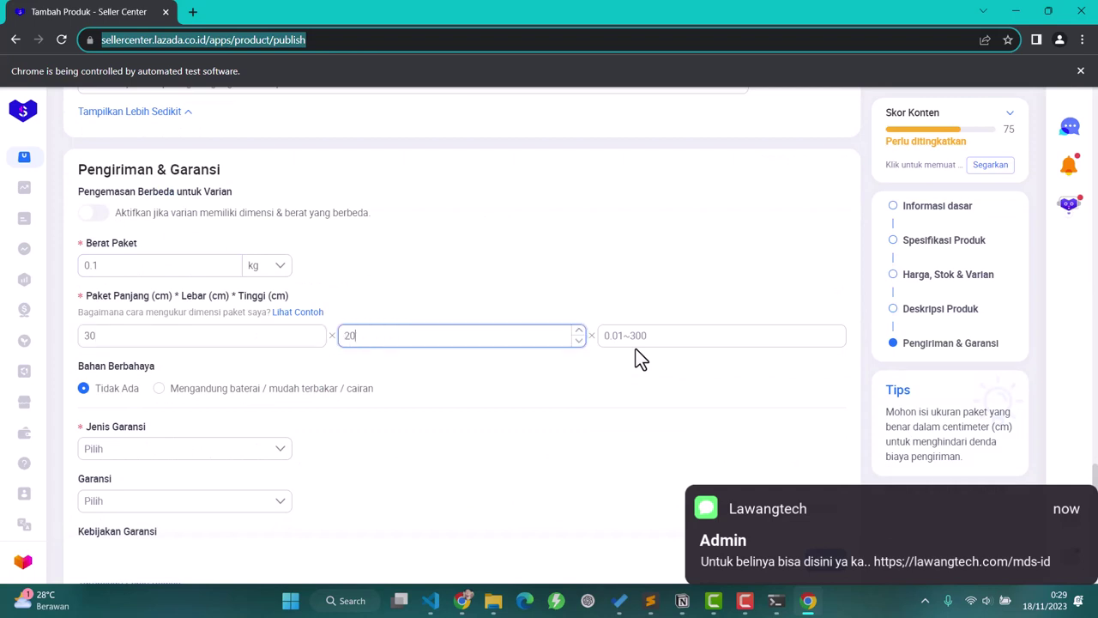
key(Tab)
text(10)
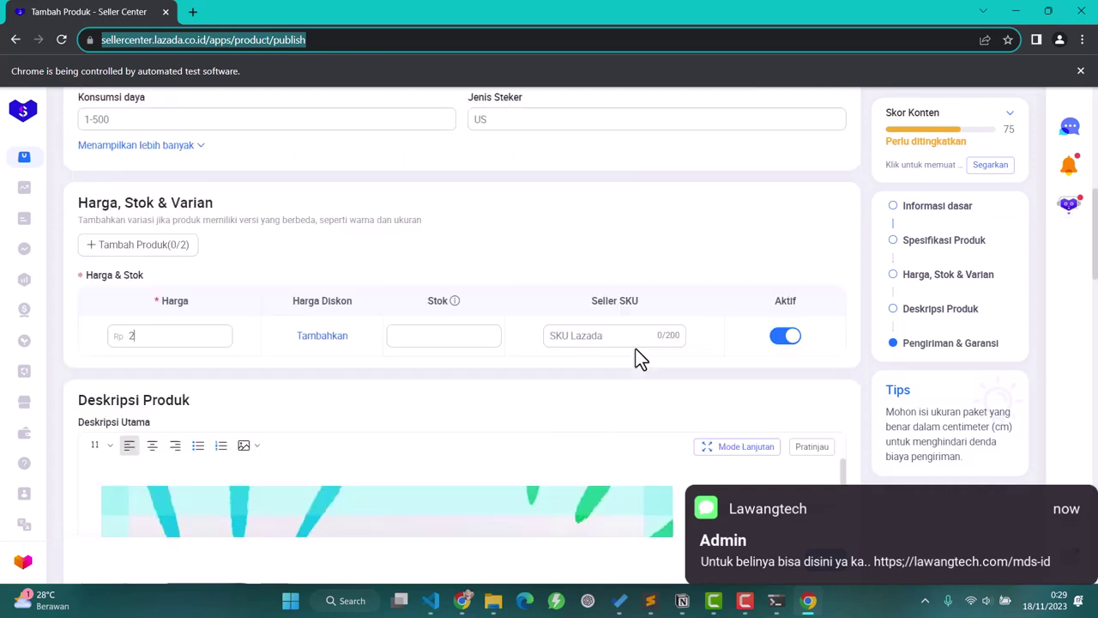
- Set the product price to Rp 24,700 and add a long-term (Jangka panjang) discount price of Rp 19,000
text(24700)
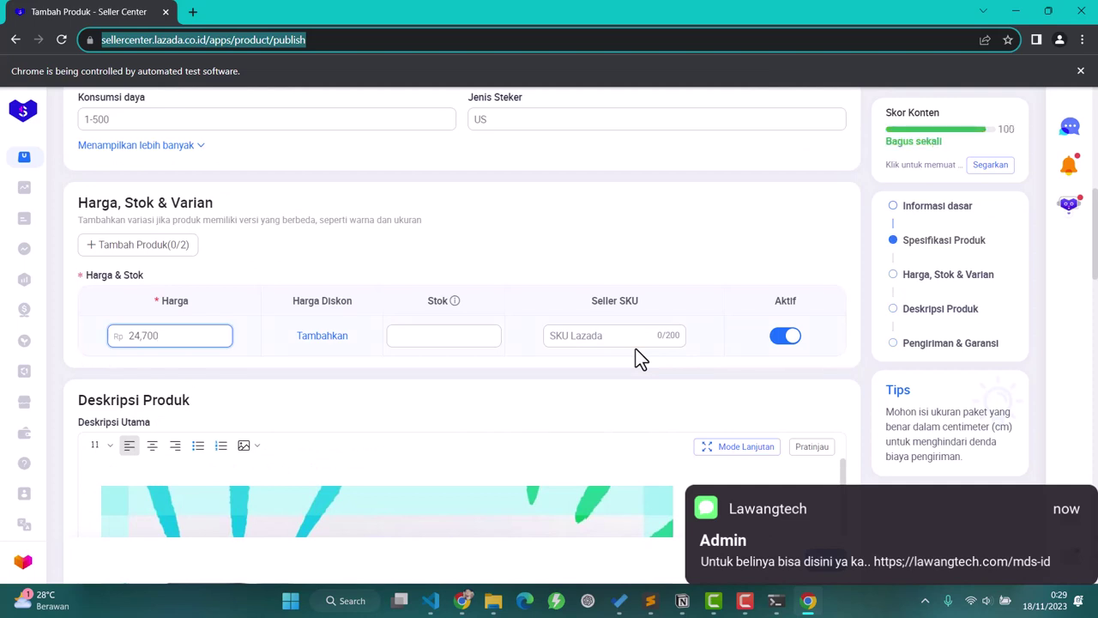
key(Tab)
key(Return)
text(190000)
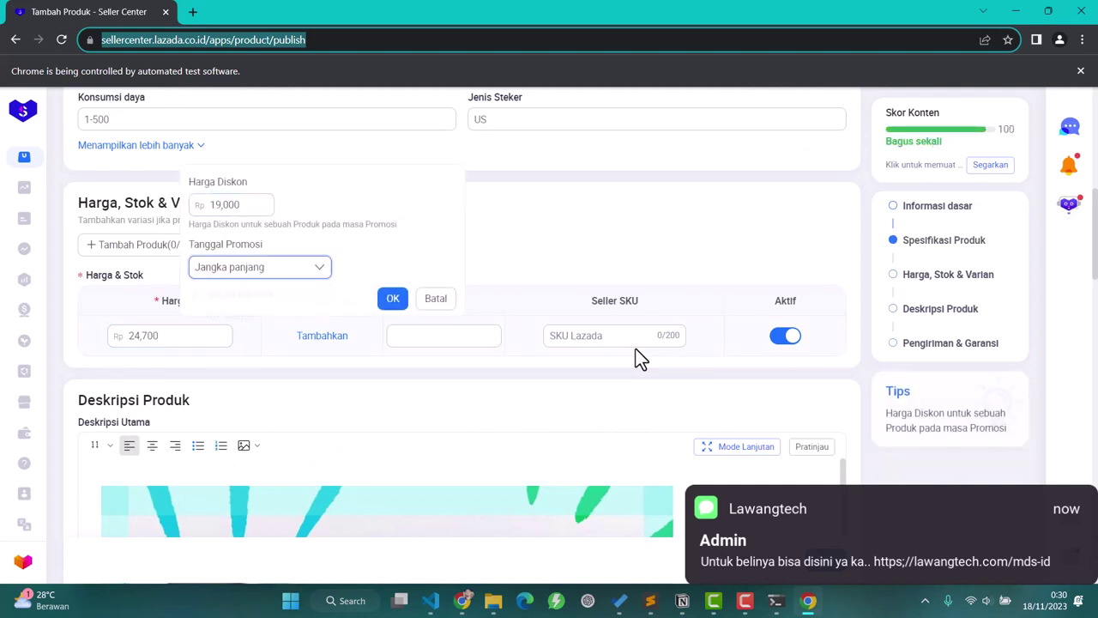
key(Return)
- Set the stock to 44 and the Seller SKU to 7ROT8NSV
text(44)
key(Tab)
text(7ROT8NSV)
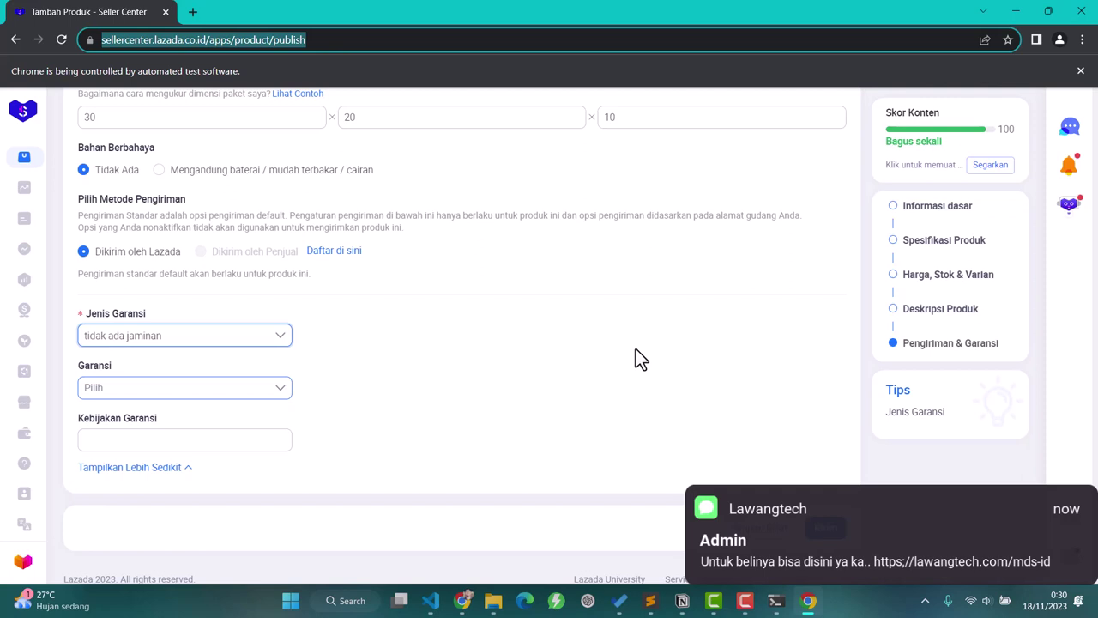
- Submit the second product with warranty type "tidak ada jaminan" and dismiss the upload notice in the MDS ID window
scroll(640, 359, down, 1)
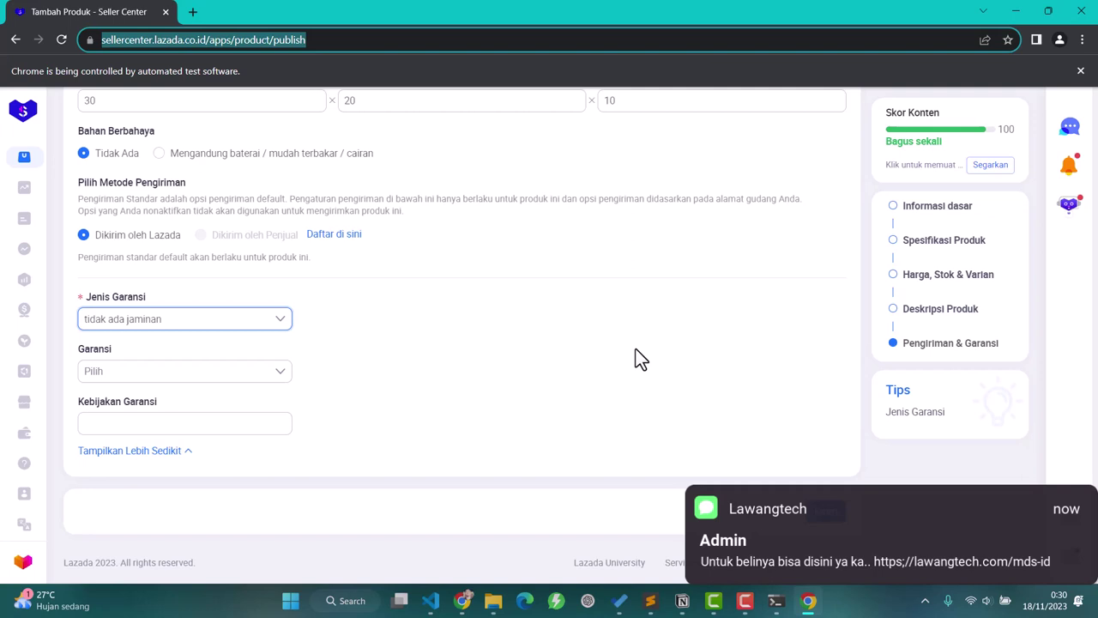
click(915, 140)
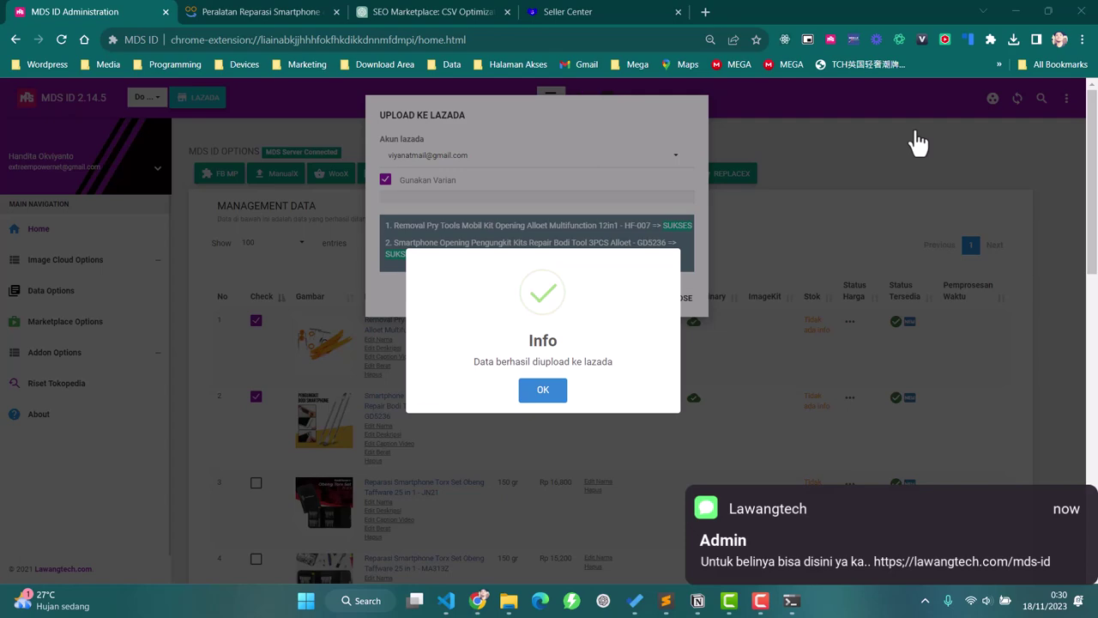
click(550, 392)
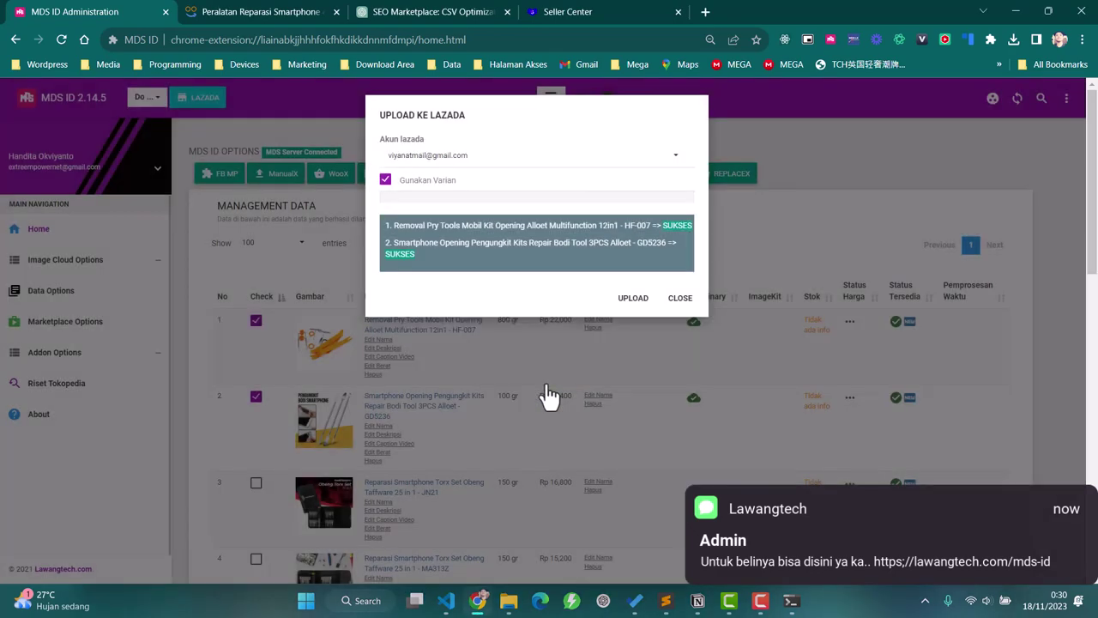
- Open the MDS ID product page at lawangtech.com/mds-id in a new browser tab
click(707, 17)
text(lawangtech.com/cp)
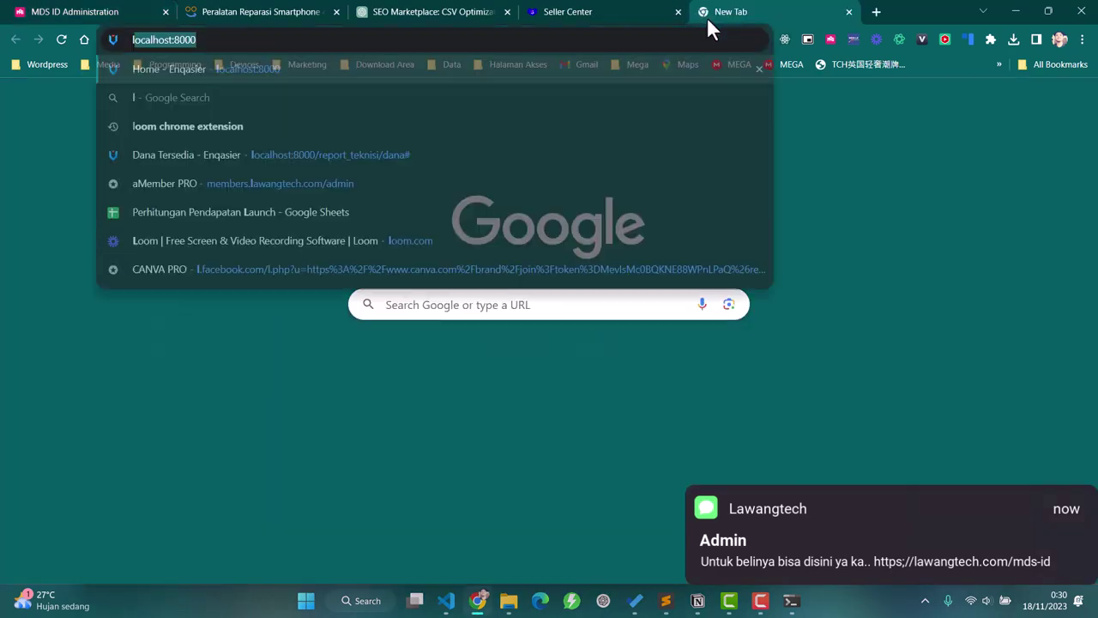
key(BackSpace)
key(BackSpace)
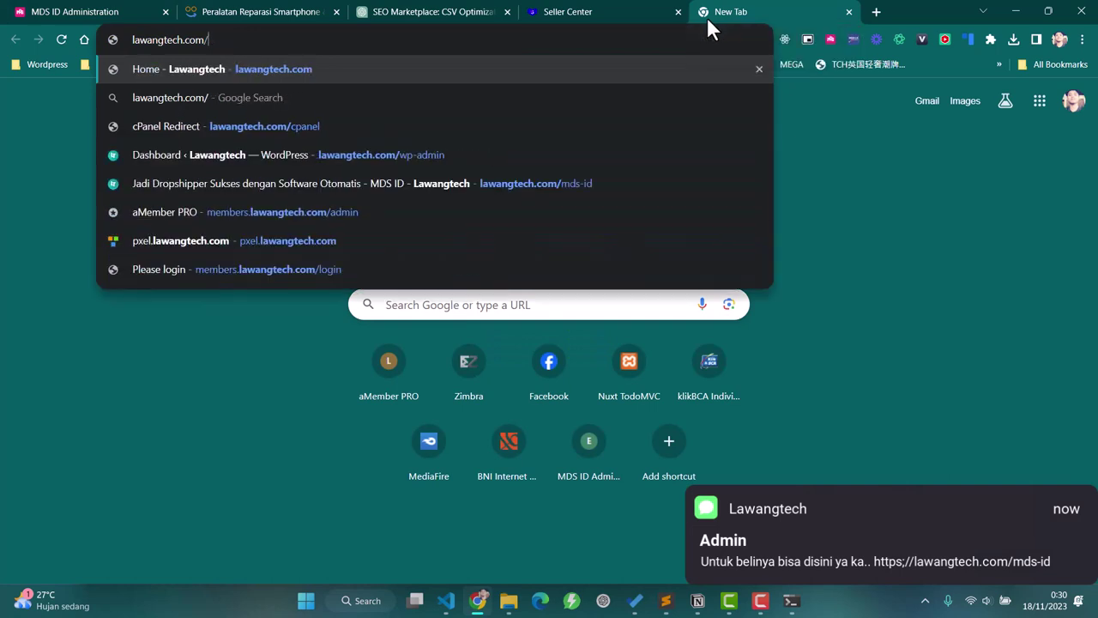
text(mds-id)
key(Return)
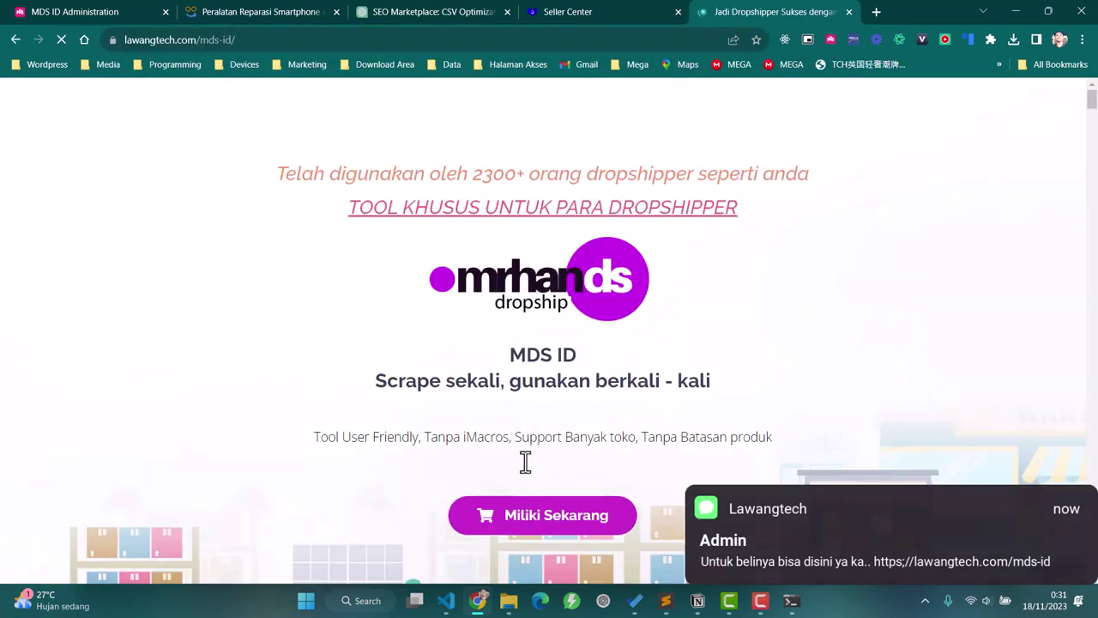
- Go to the pricing section and open the purchase form for the MDS ID TAHUNAN license
click(556, 515)
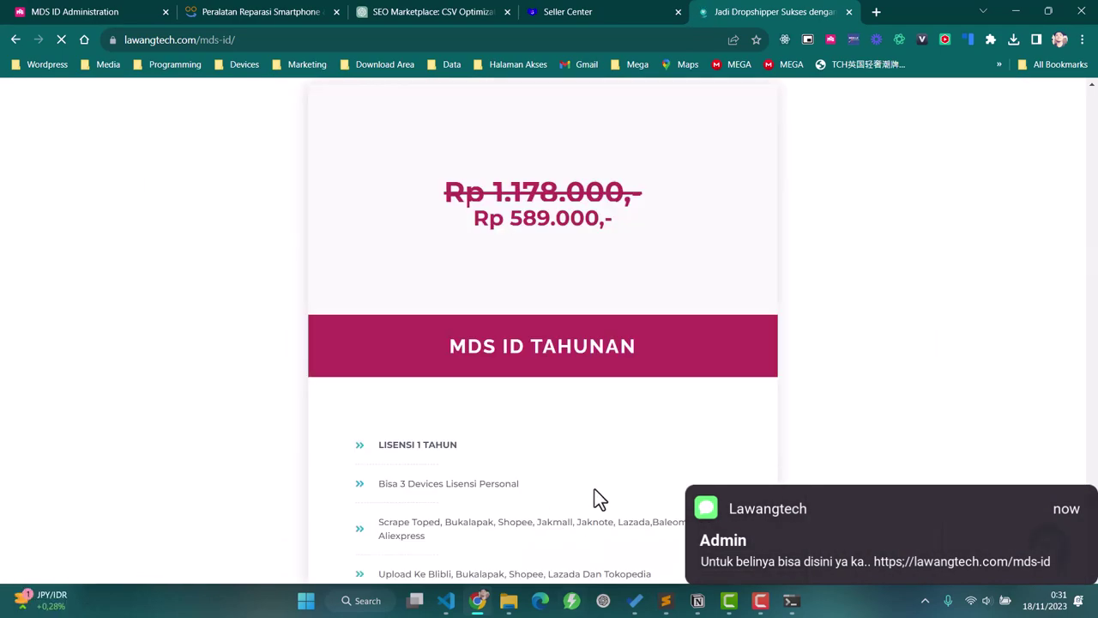
scroll(595, 489, down, 4)
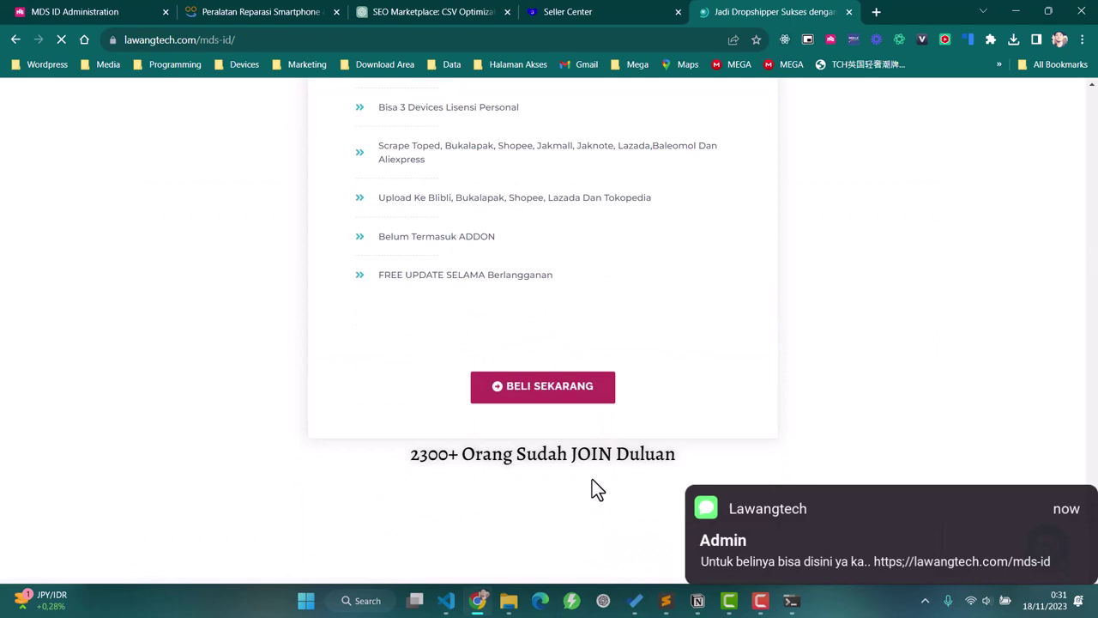
click(559, 400)
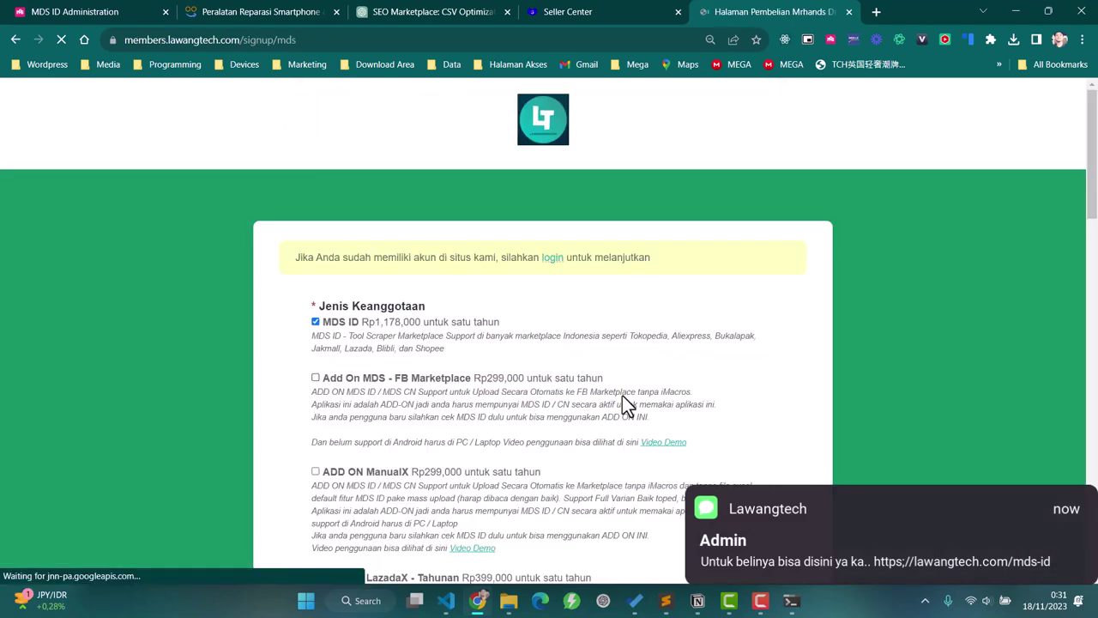
- Add the "ADD ON LazadaX - Tahunan" option to the MDS ID order and review the order summary
scroll(339, 400, down, 2)
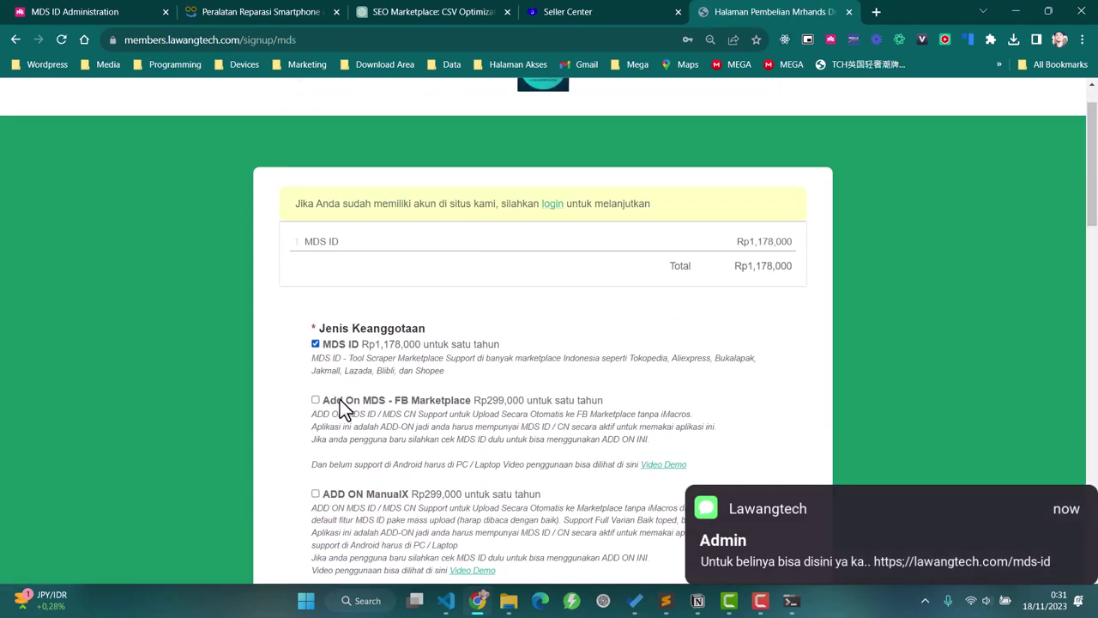
scroll(358, 403, down, 3)
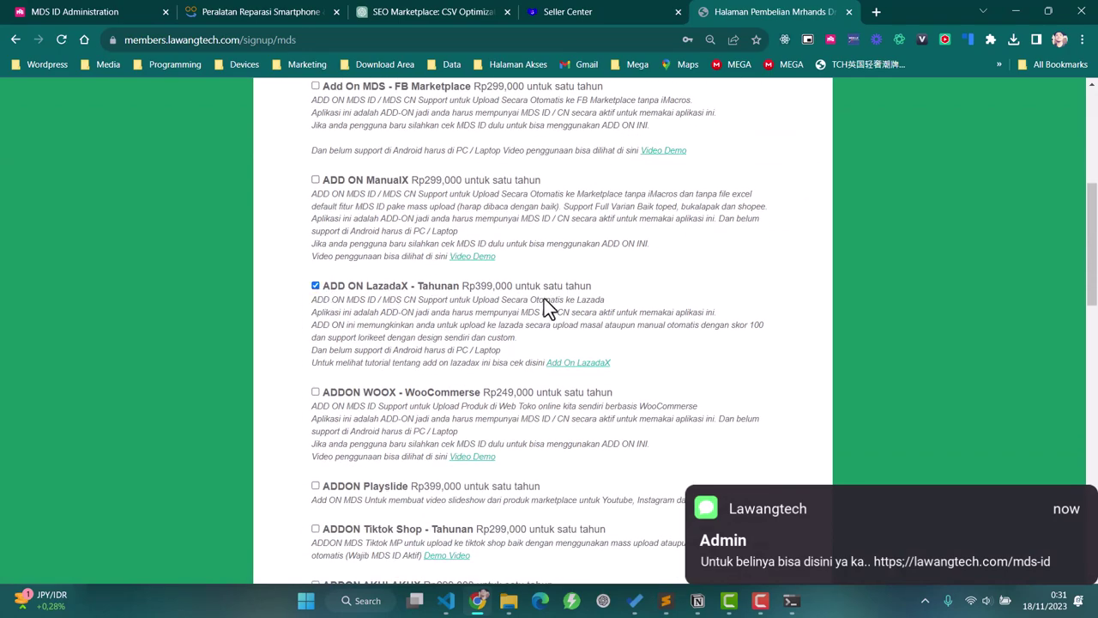
scroll(549, 286, down, 3)
scroll(549, 286, up, 7)
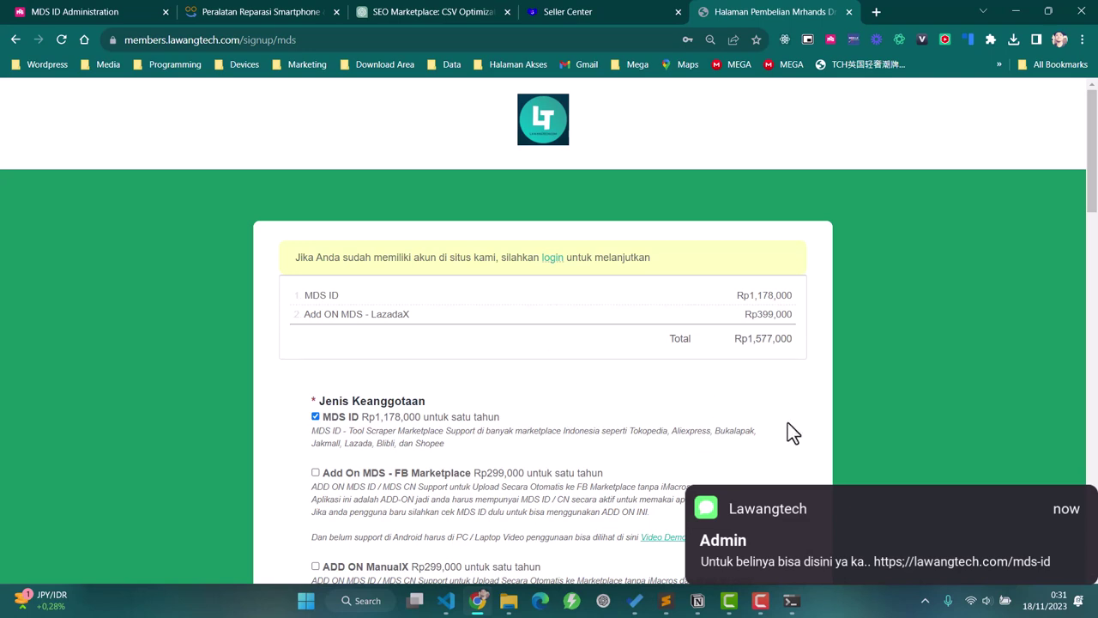
click(760, 601)
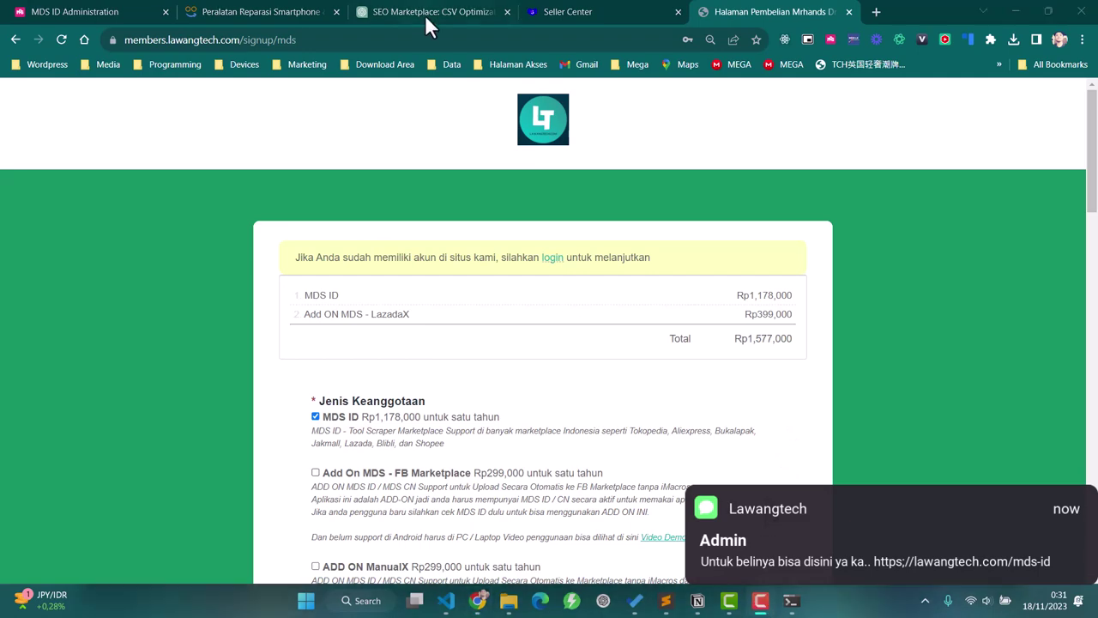